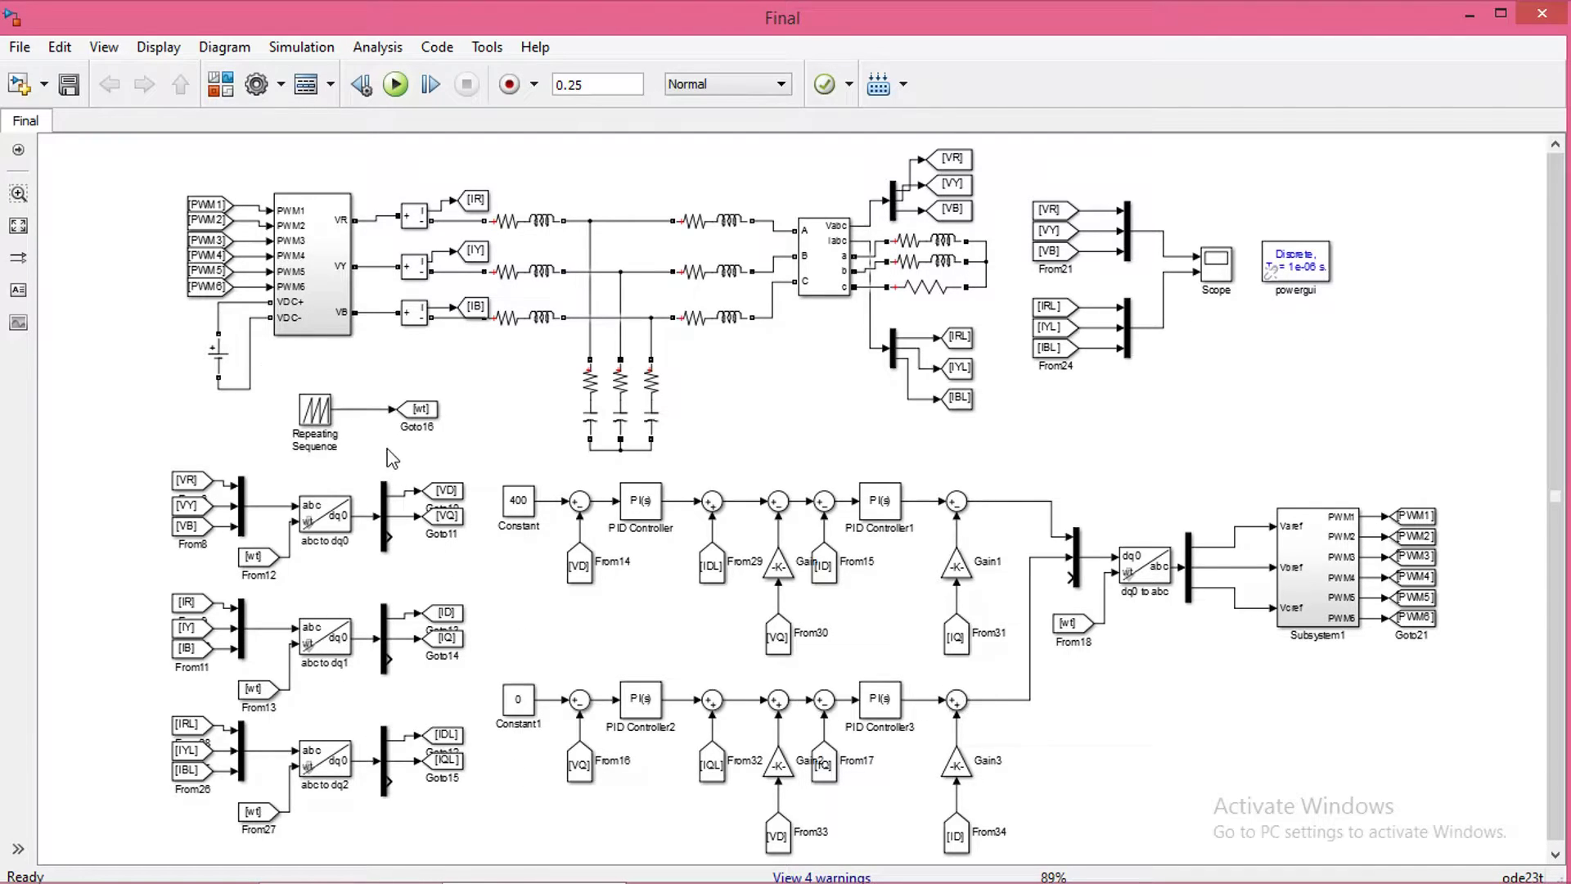
# Inside the inverter subsystem, move the whole IGBT bridge right, then open the Library Browser
pyautogui.click(343, 336)
pyautogui.doubleClick(325, 282)
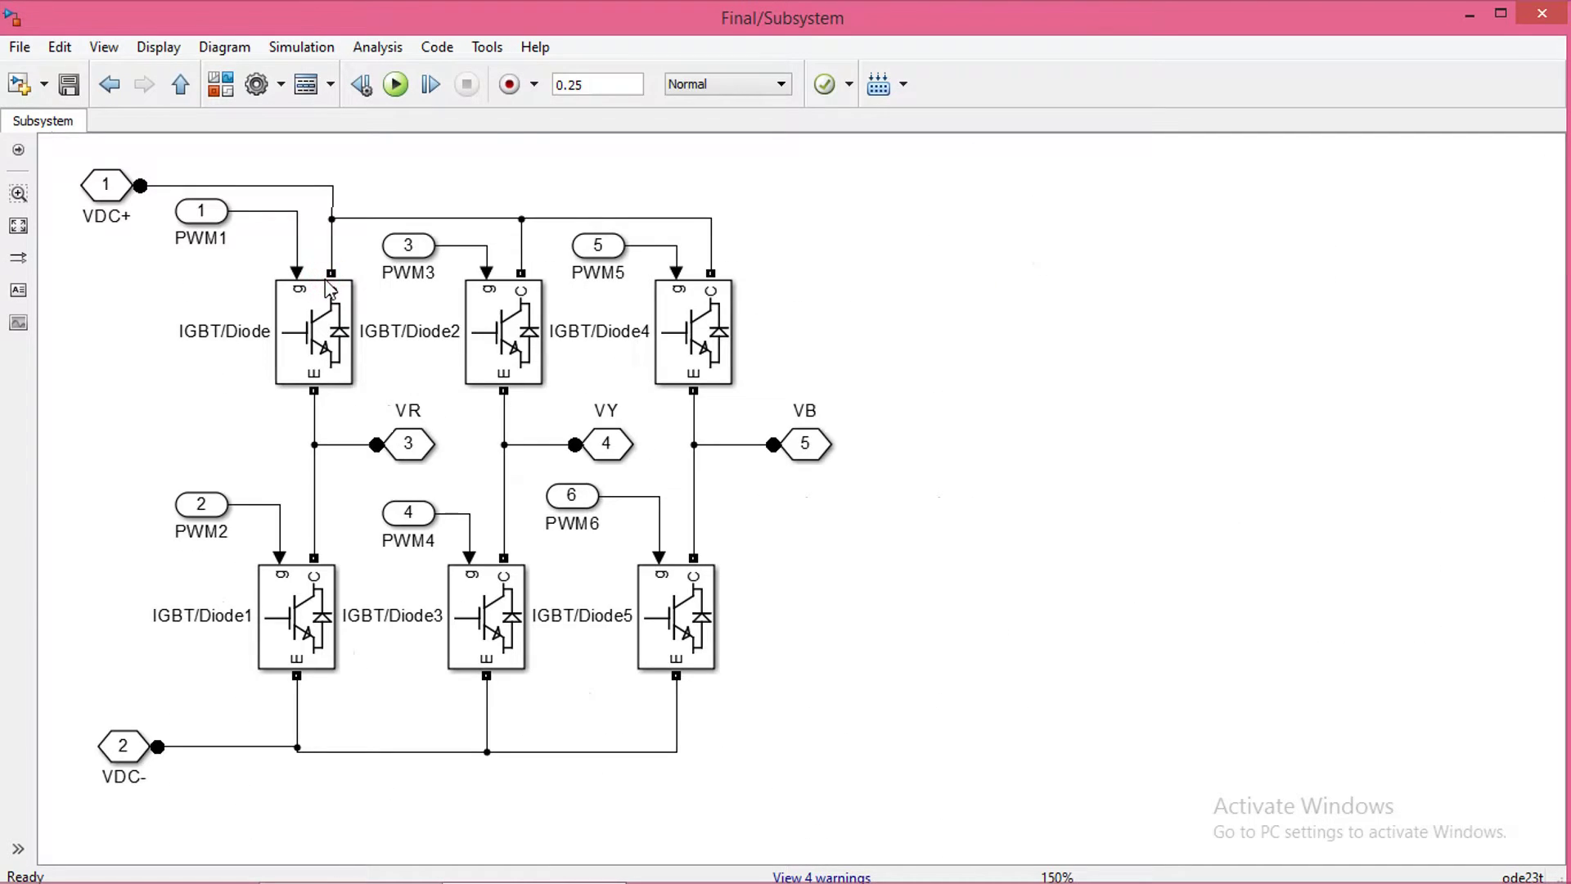
pyautogui.moveTo(170, 174); pyautogui.dragTo(1006, 849)
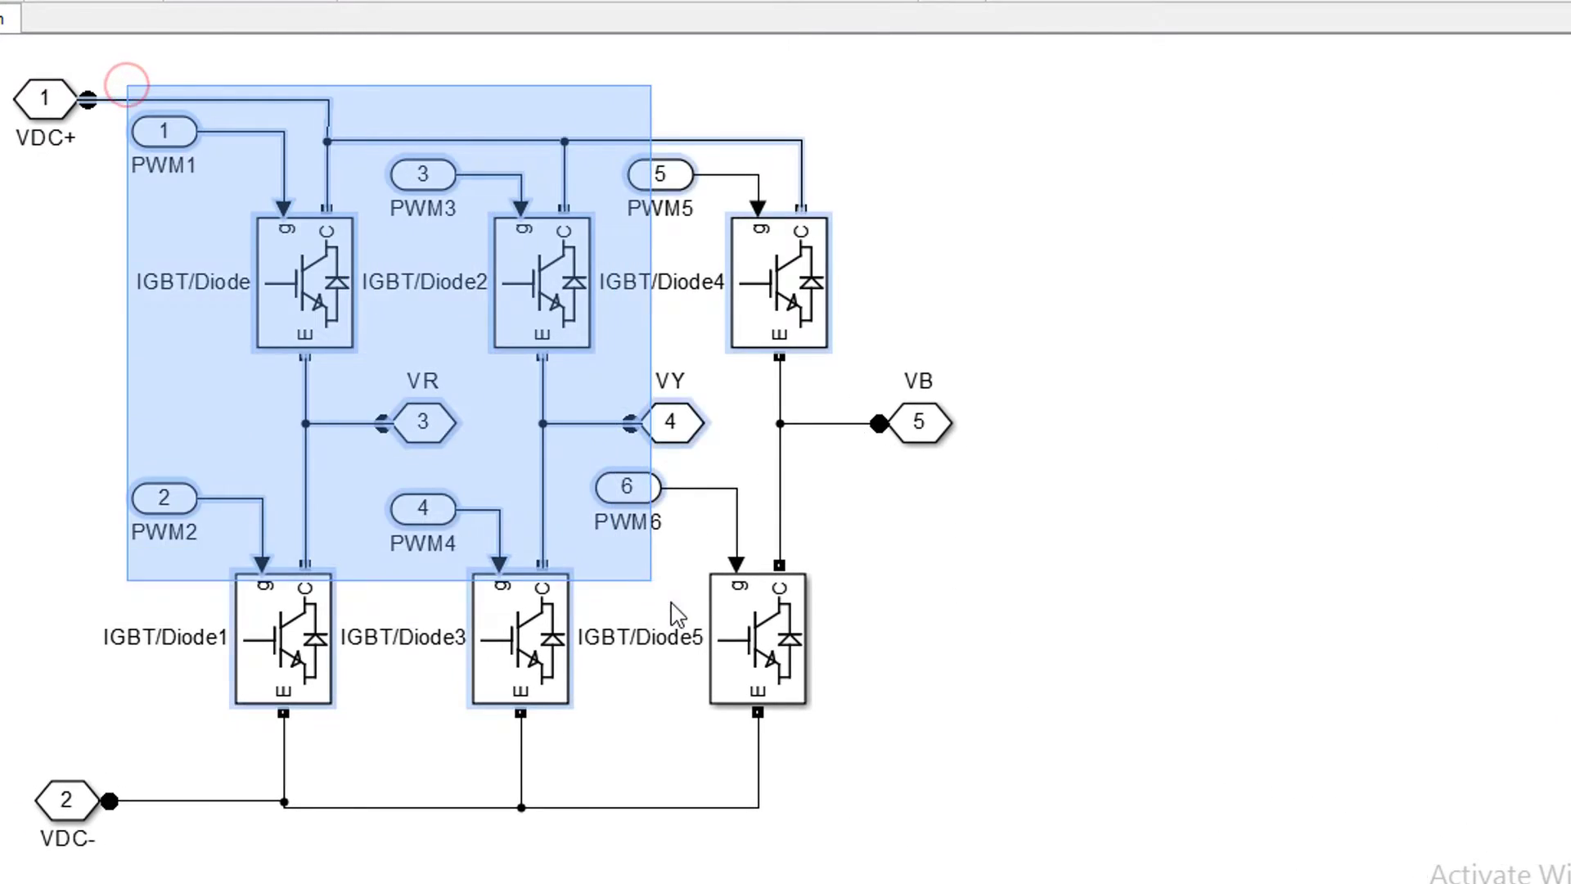
pyautogui.moveTo(784, 646); pyautogui.dragTo(1409, 671)
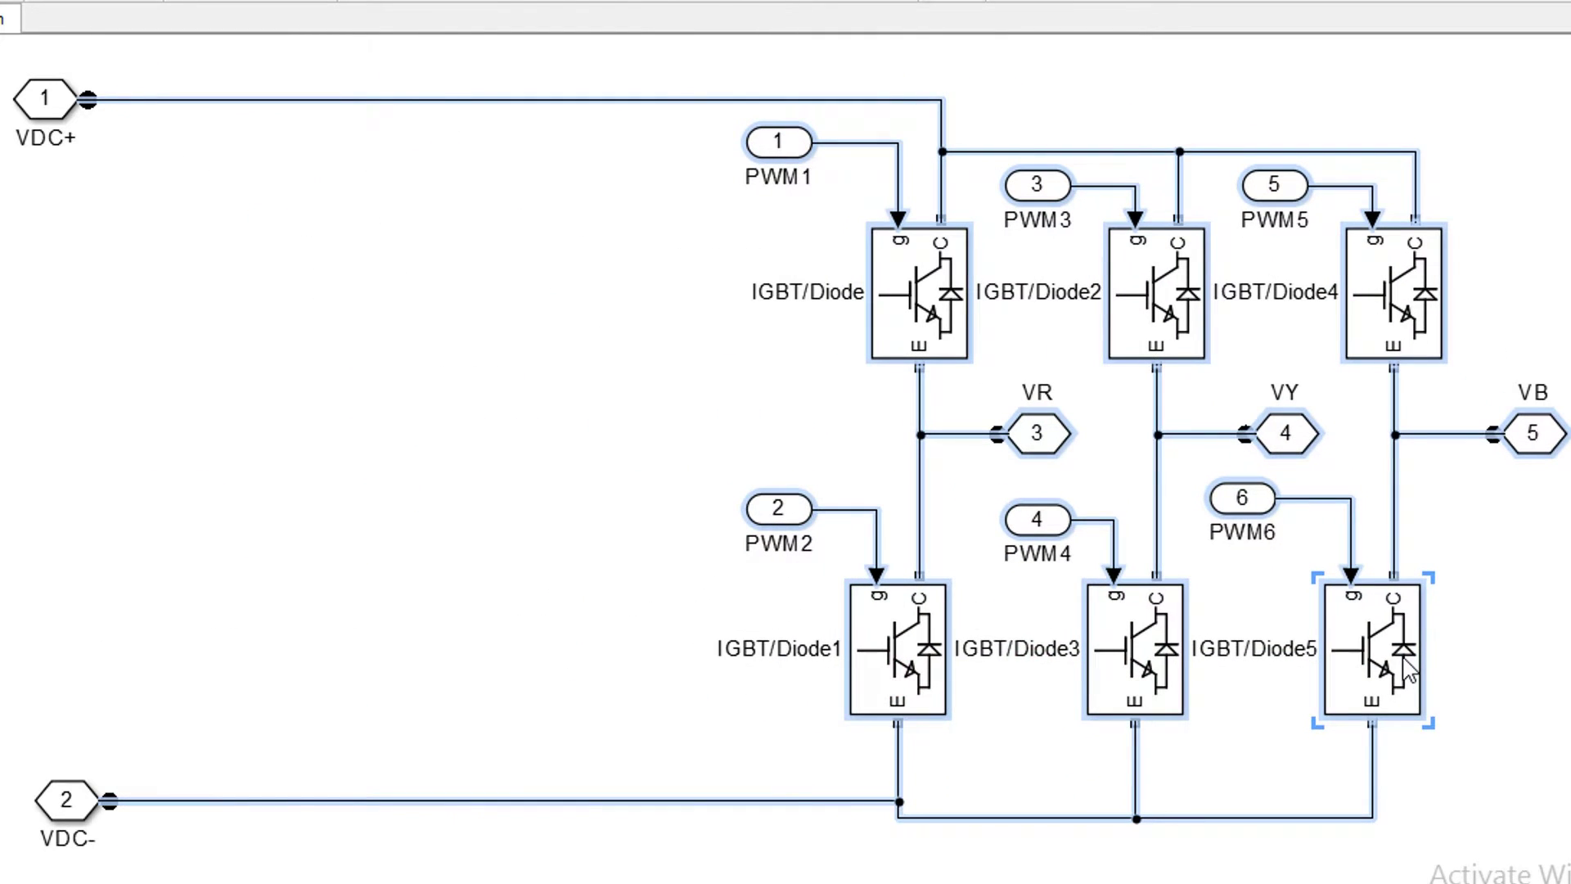
pyautogui.click(229, 88)
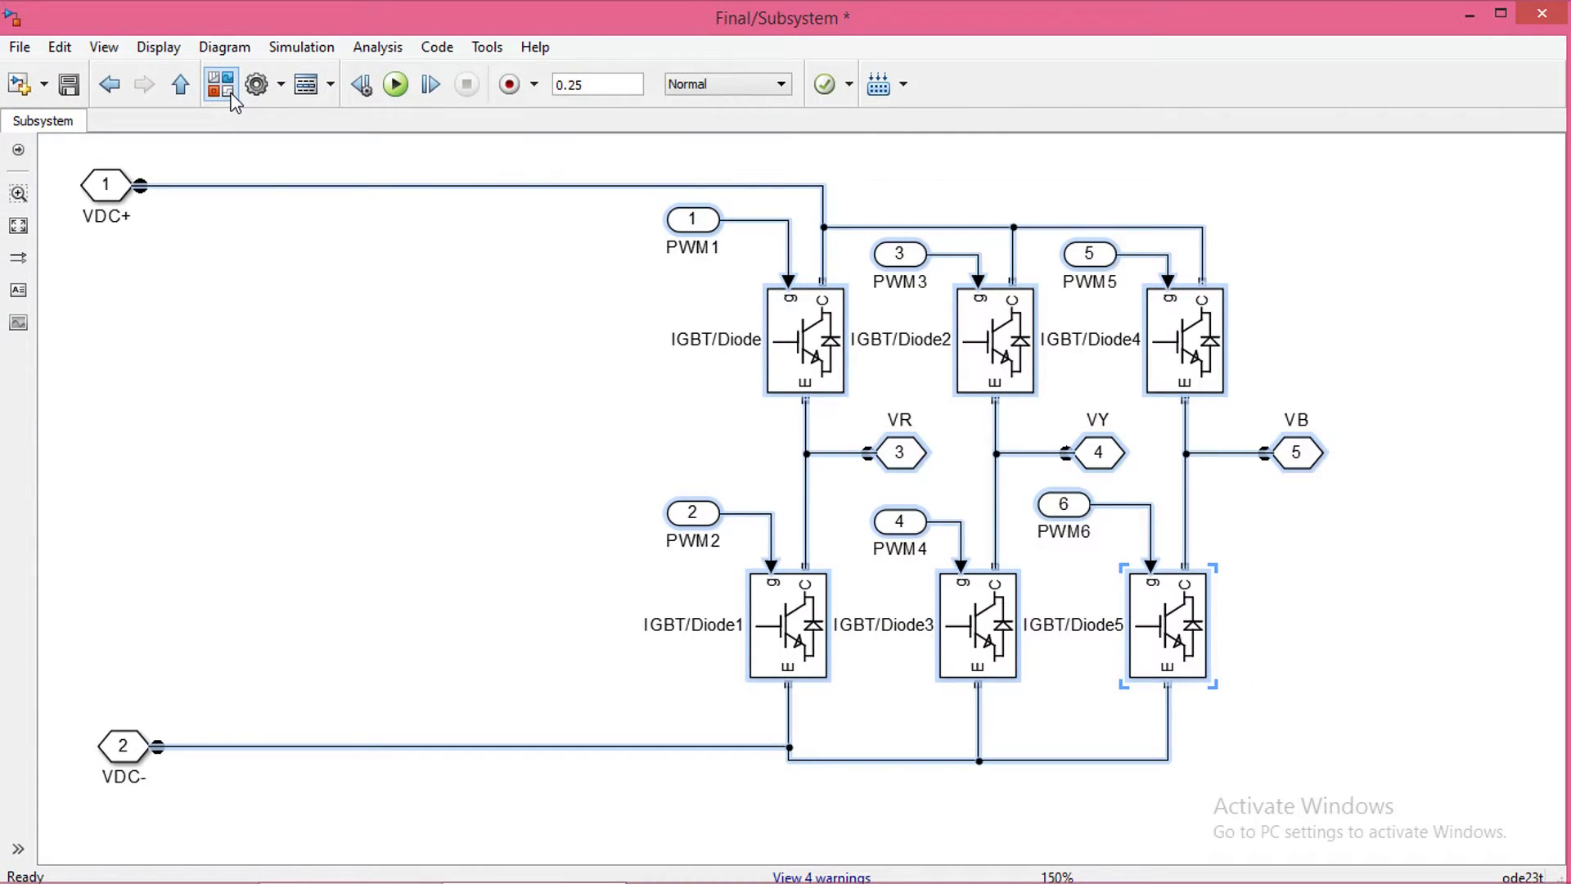
# Search the library for 'rlc branch' and add a Series RLC Branch to the subsystem
pyautogui.click(1066, 202)
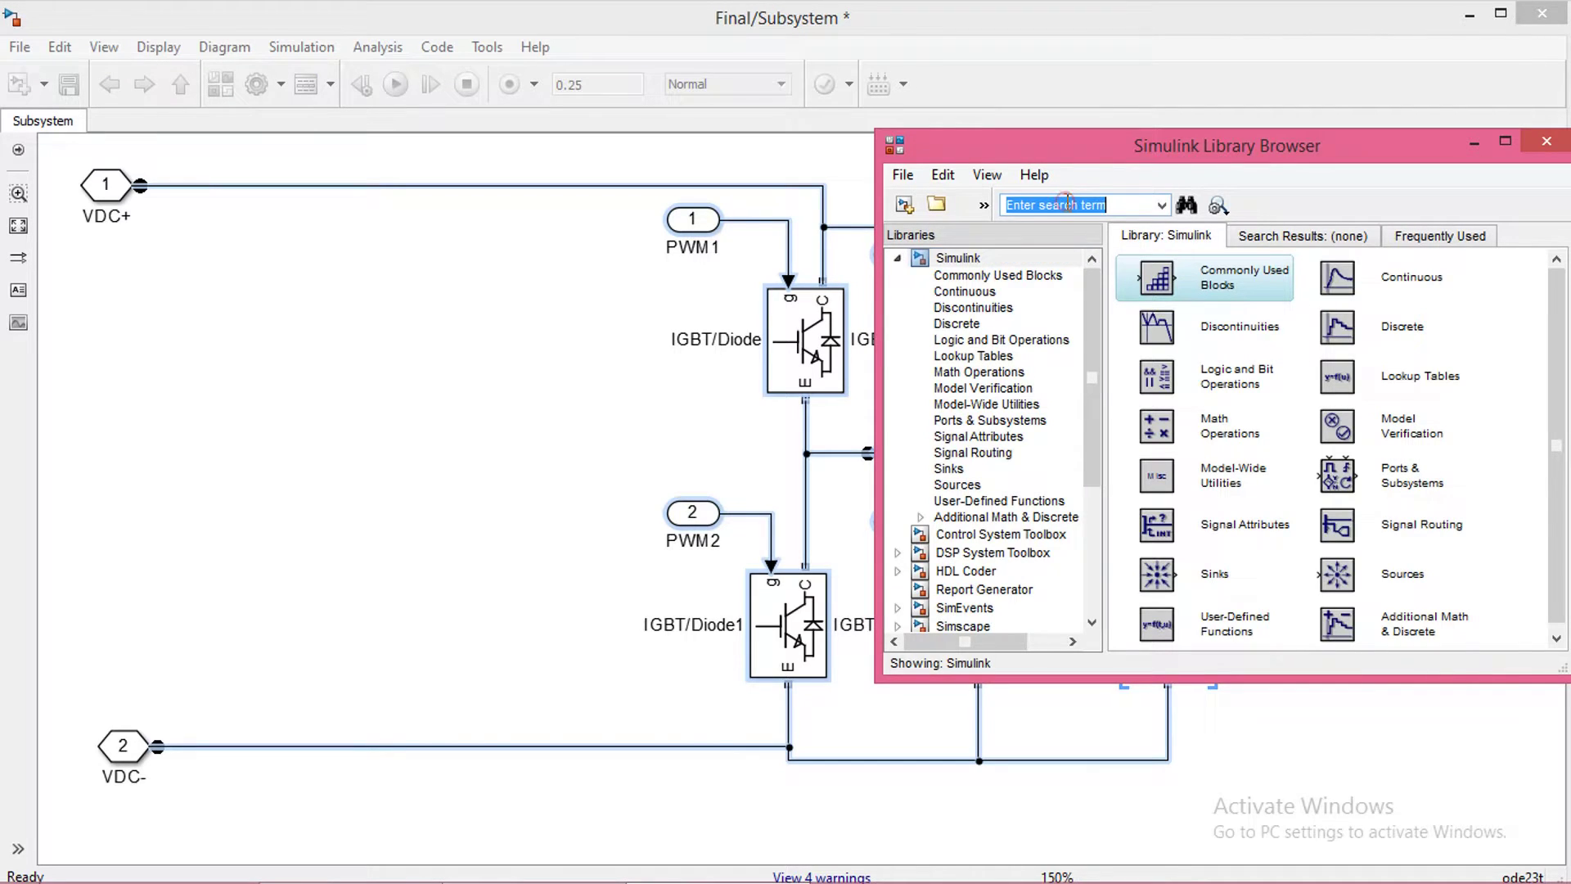
pyautogui.write('rlc branch')
pyautogui.press('Return')
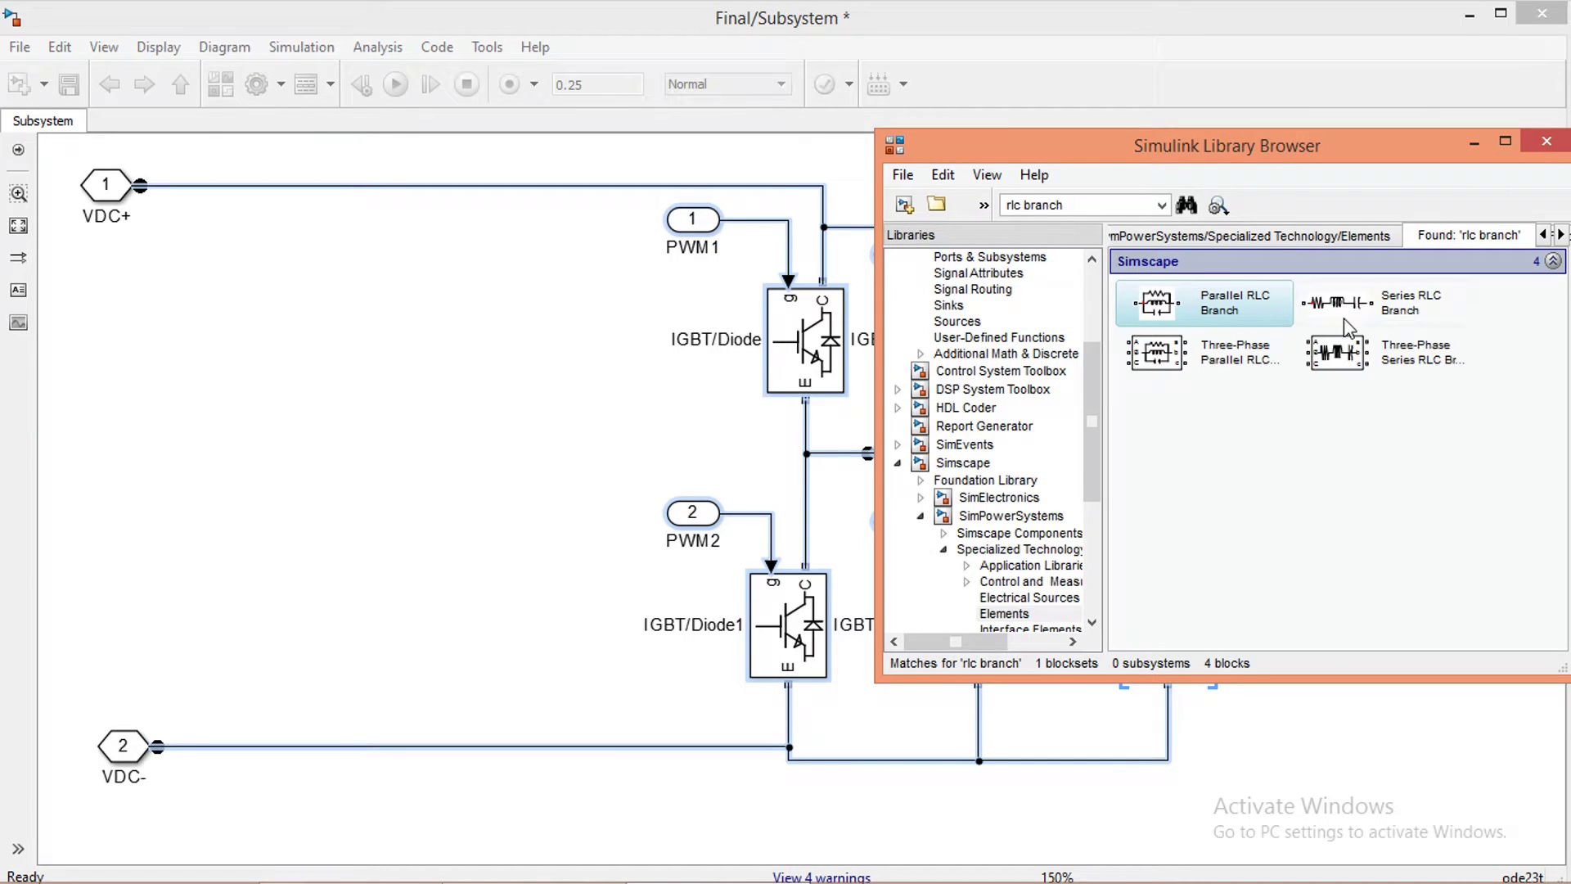
pyautogui.moveTo(1346, 321); pyautogui.dragTo(309, 315)
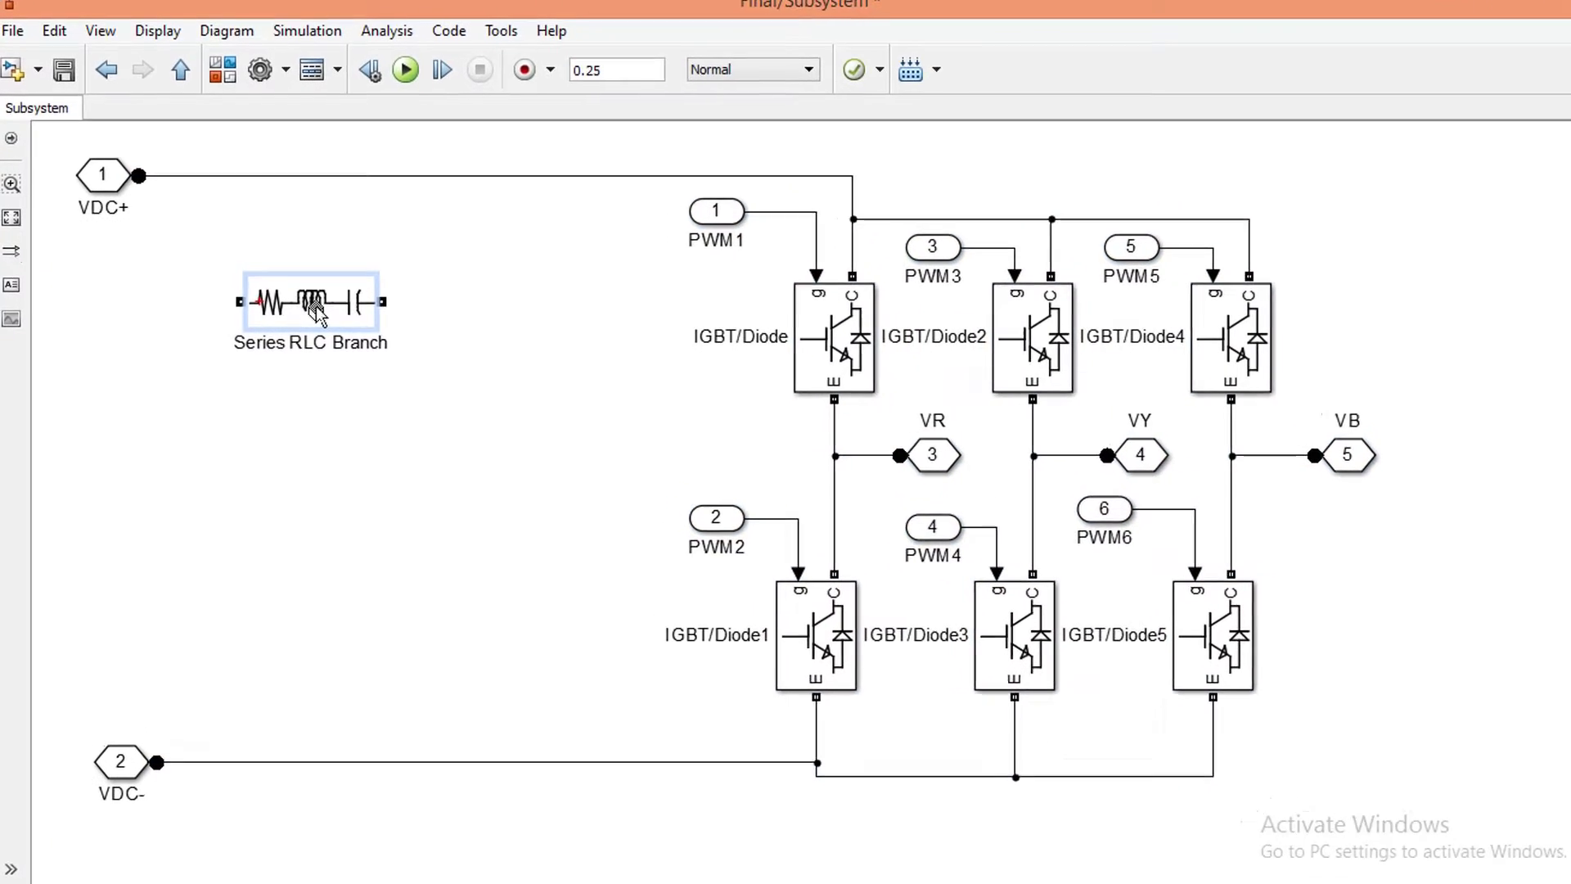
# Set the branch type to RC with resistance 1e-3 and capacitance 1000e-6
pyautogui.doubleClick(310, 301)
pyautogui.click(1018, 283)
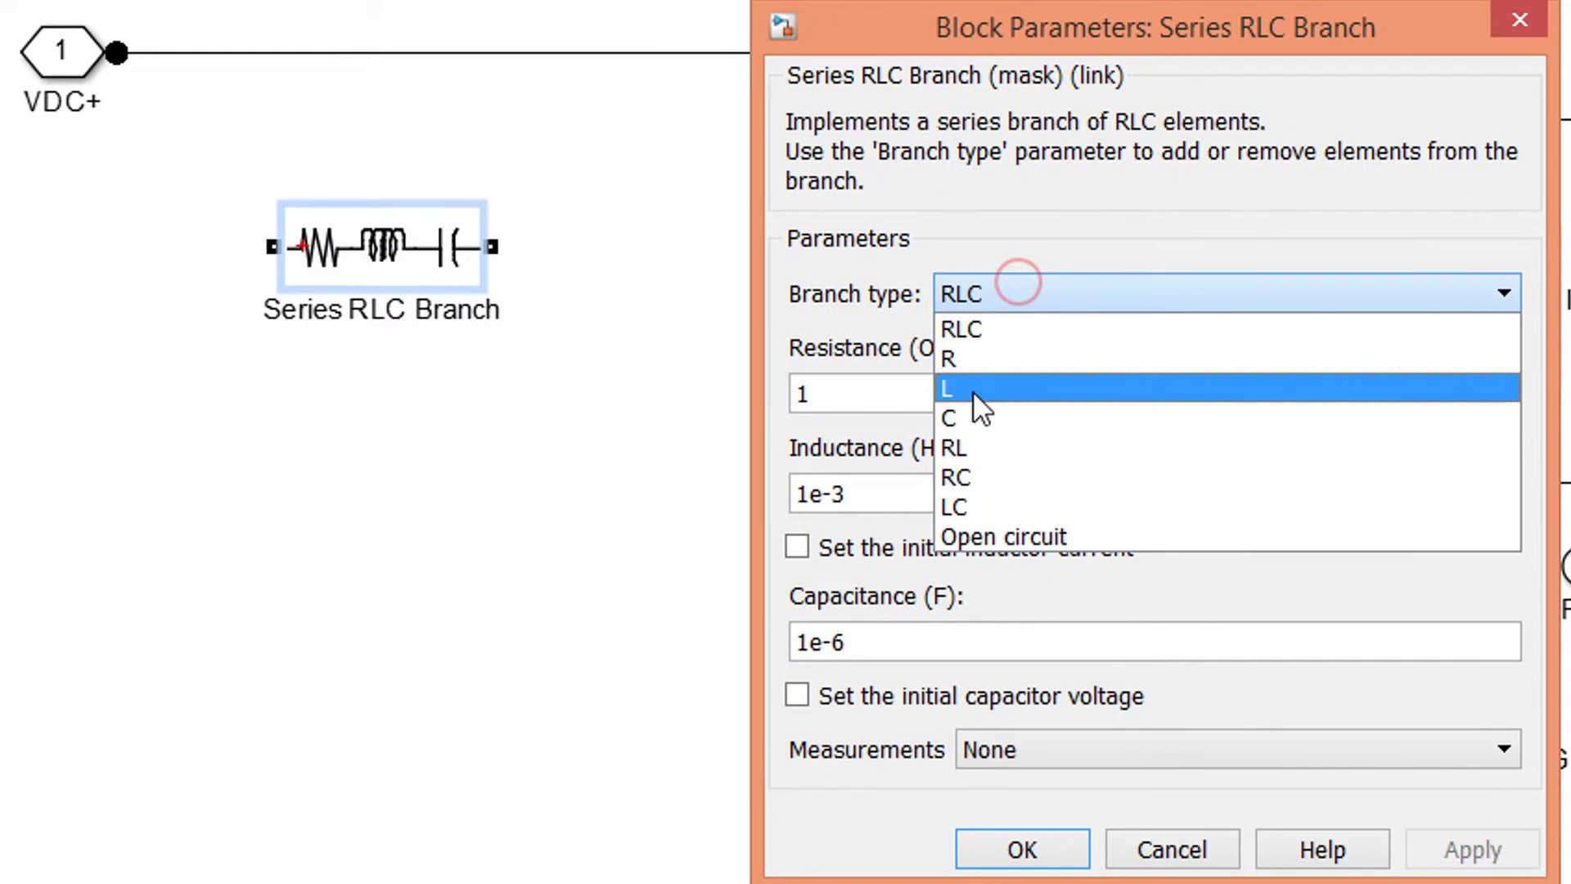
pyautogui.click(979, 471)
pyautogui.click(887, 390)
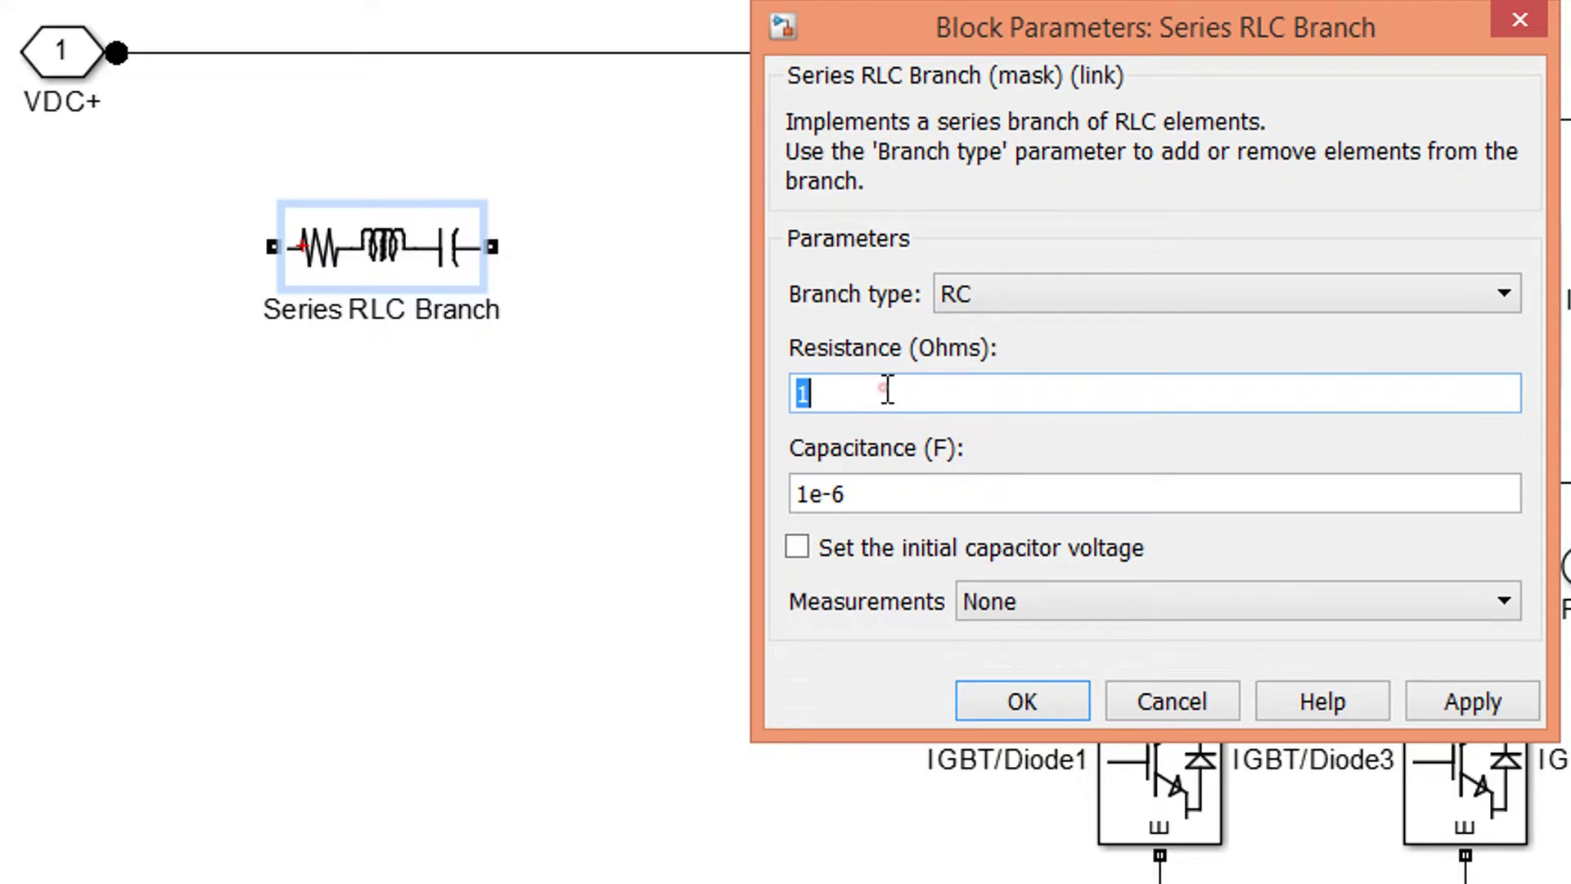
pyautogui.click(887, 390)
pyautogui.write('e')
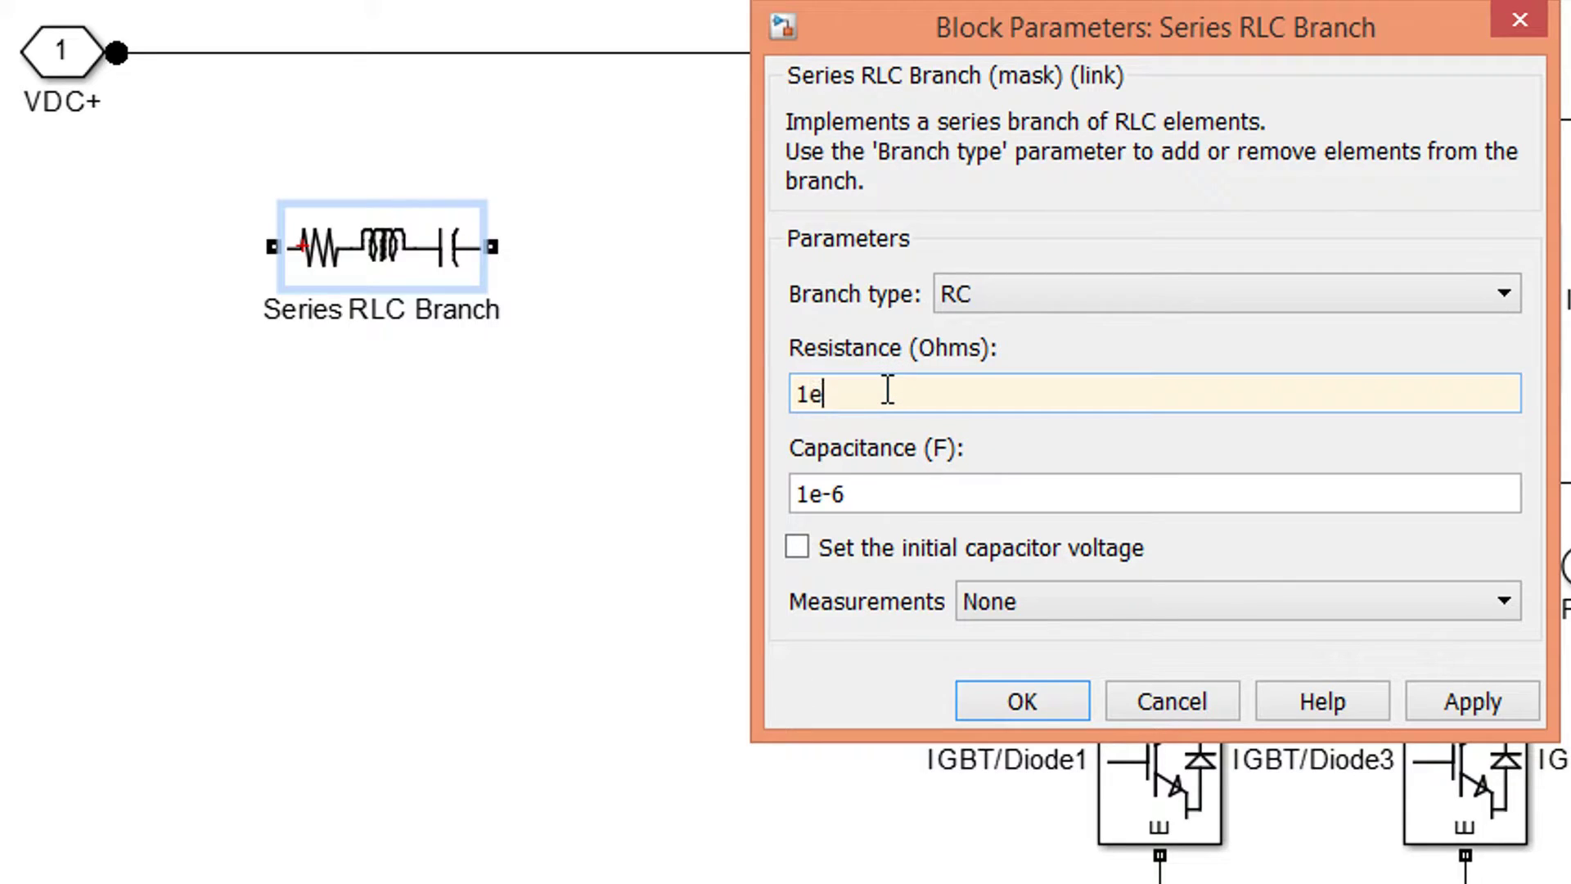
pyautogui.write('-3')
pyautogui.doubleClick(919, 504)
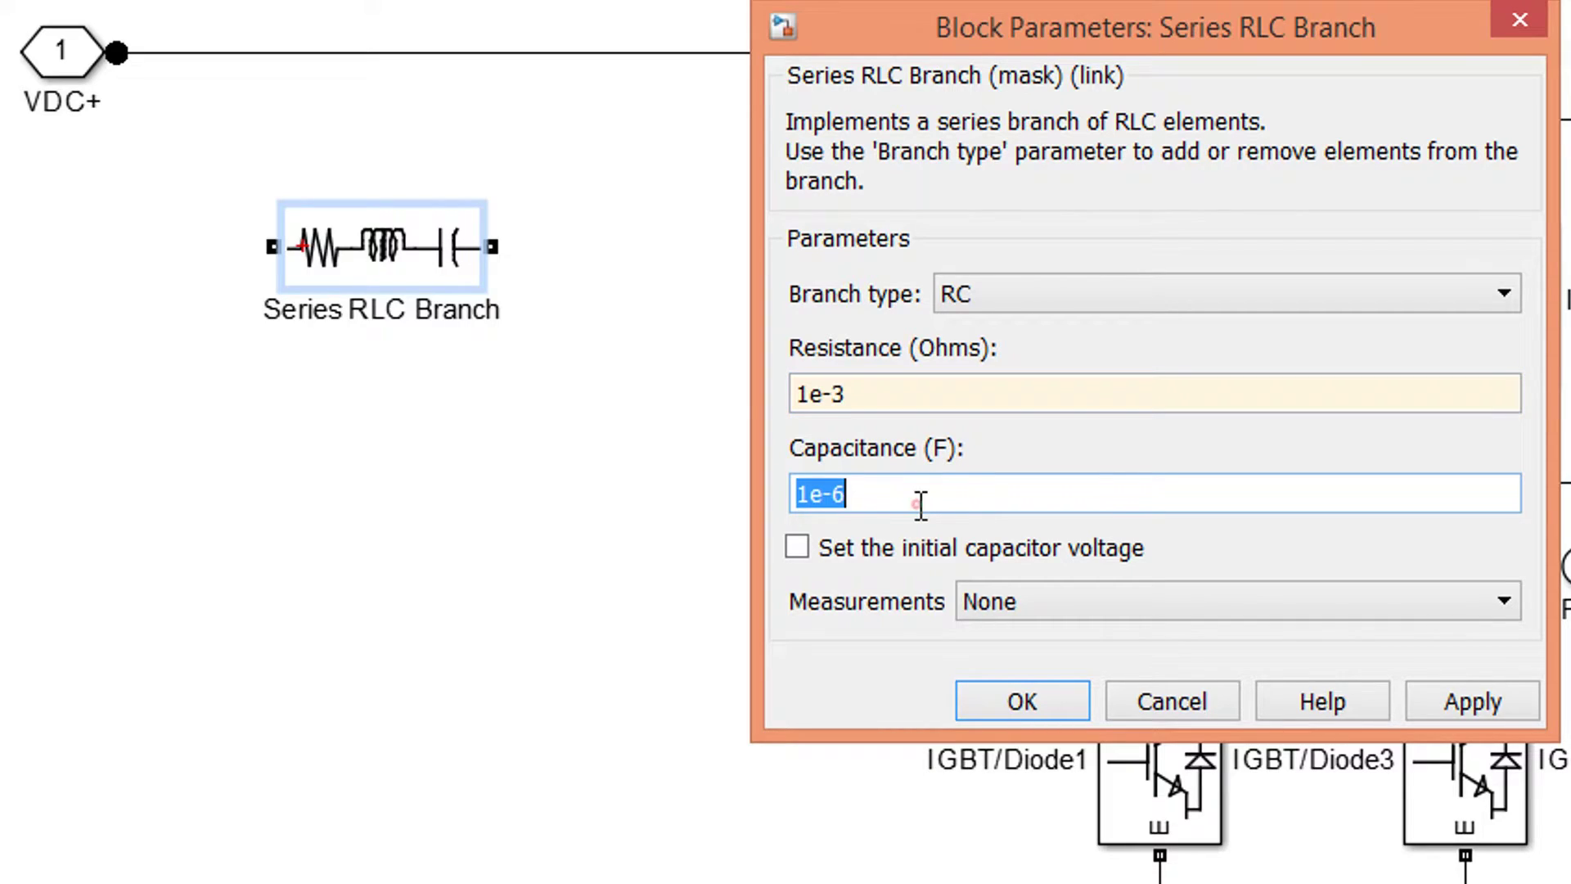
pyautogui.write('1000')
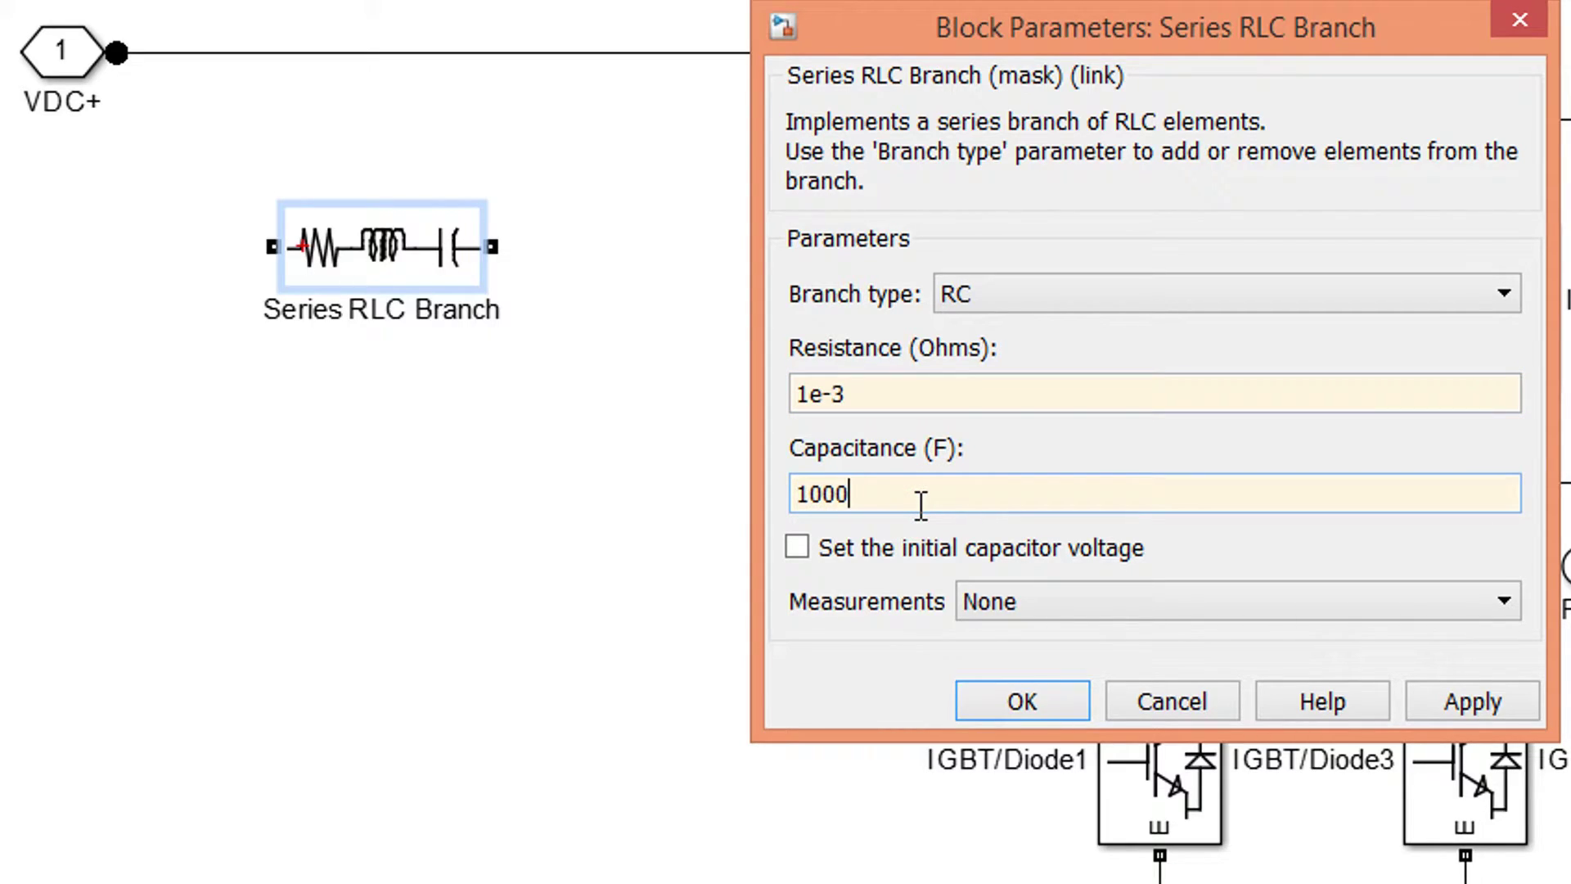
pyautogui.write('e-6')
# Stand the RC branch vertically, copy it below, and join the two in series
pyautogui.click(992, 689)
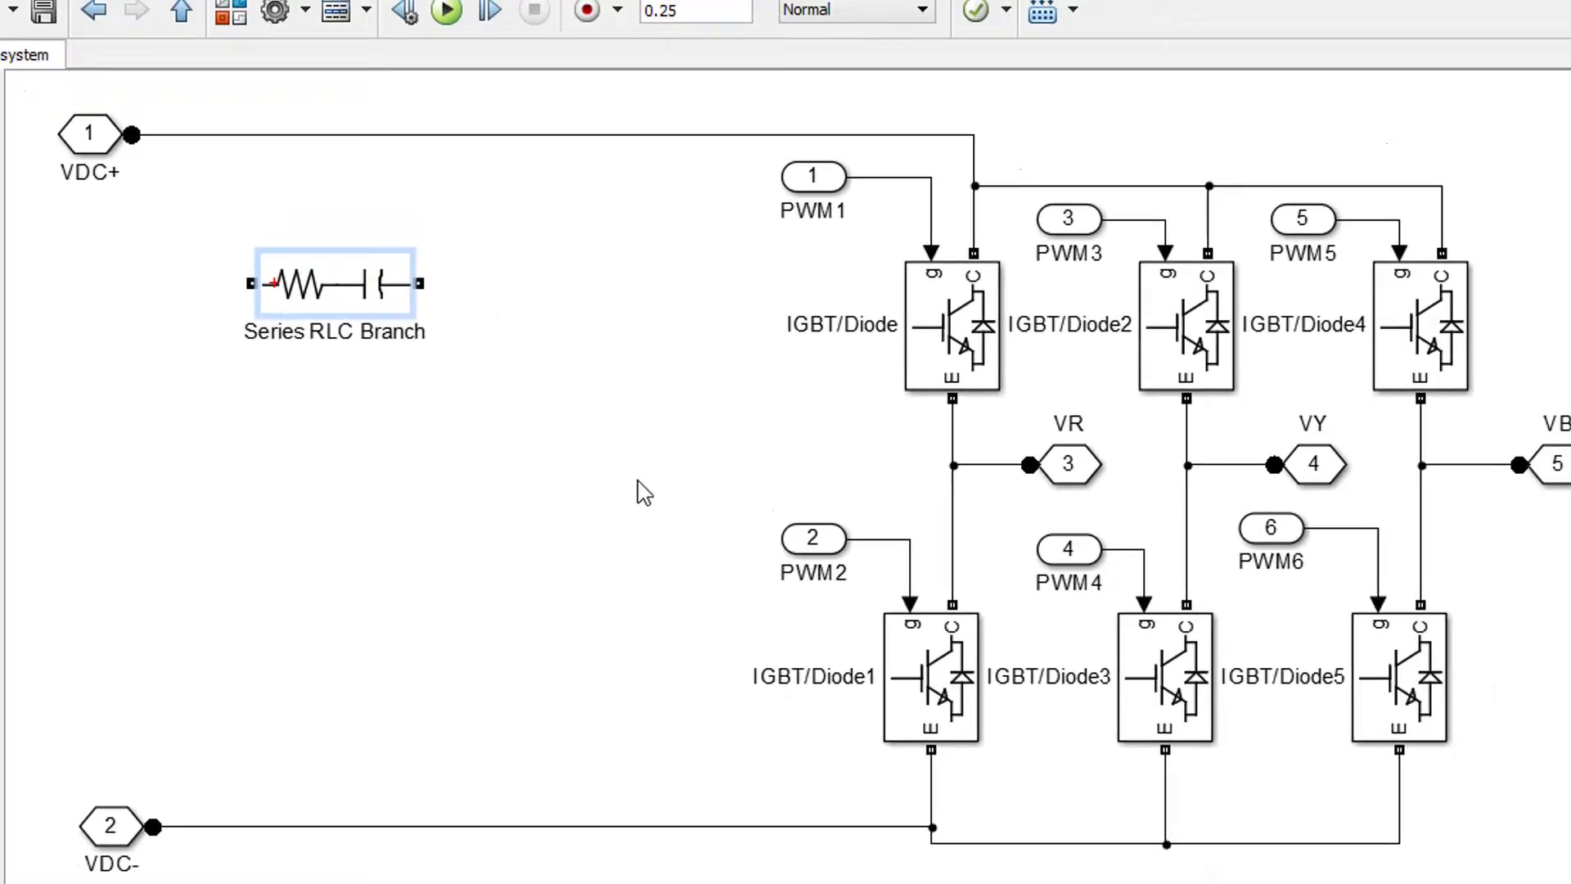
pyautogui.hotkey('ctrl', 'r')
pyautogui.moveTo(309, 284); pyautogui.dragTo(305, 585)
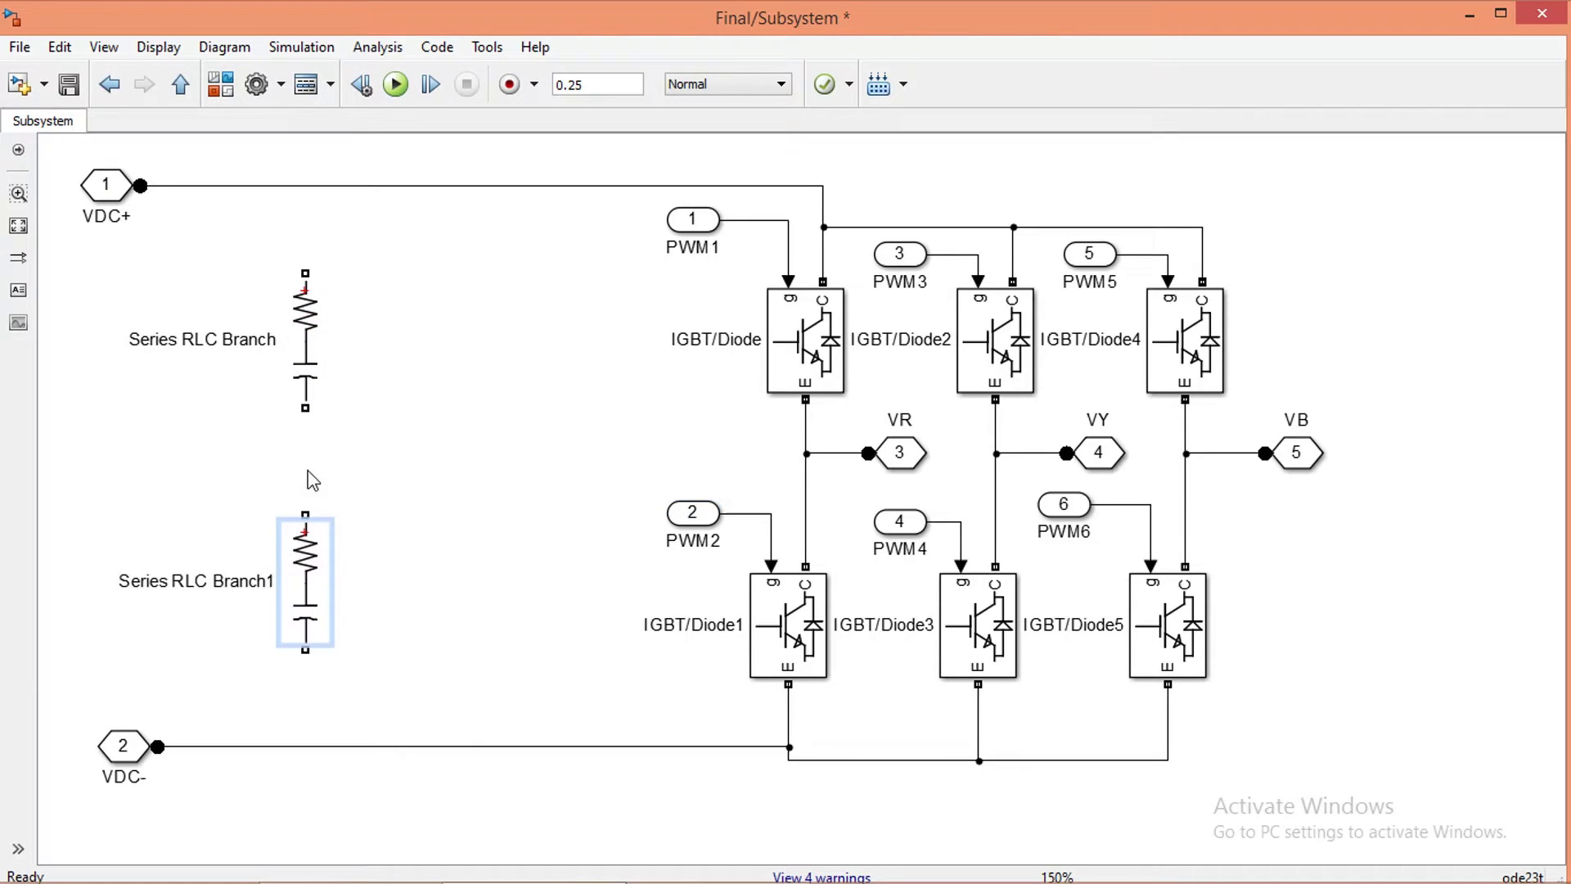
pyautogui.moveTo(307, 485); pyautogui.dragTo(305, 513)
# Wire the upper branch to VDC+ and the lower to VDC−, then duplicate the VR port
pyautogui.click(325, 387)
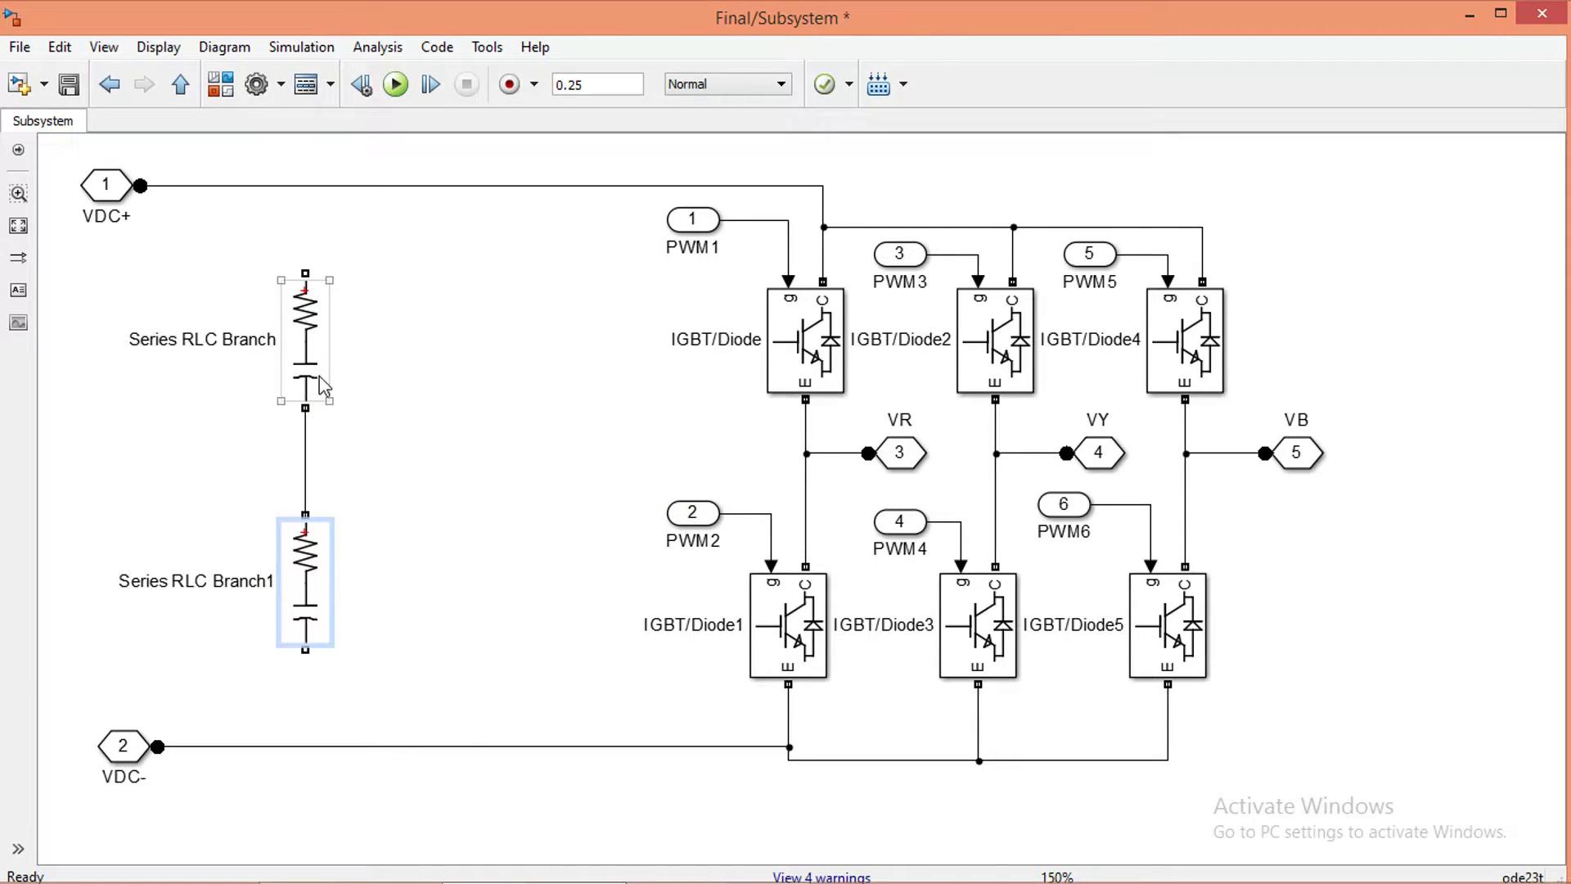
pyautogui.moveTo(305, 270); pyautogui.dragTo(299, 187)
pyautogui.click(318, 603)
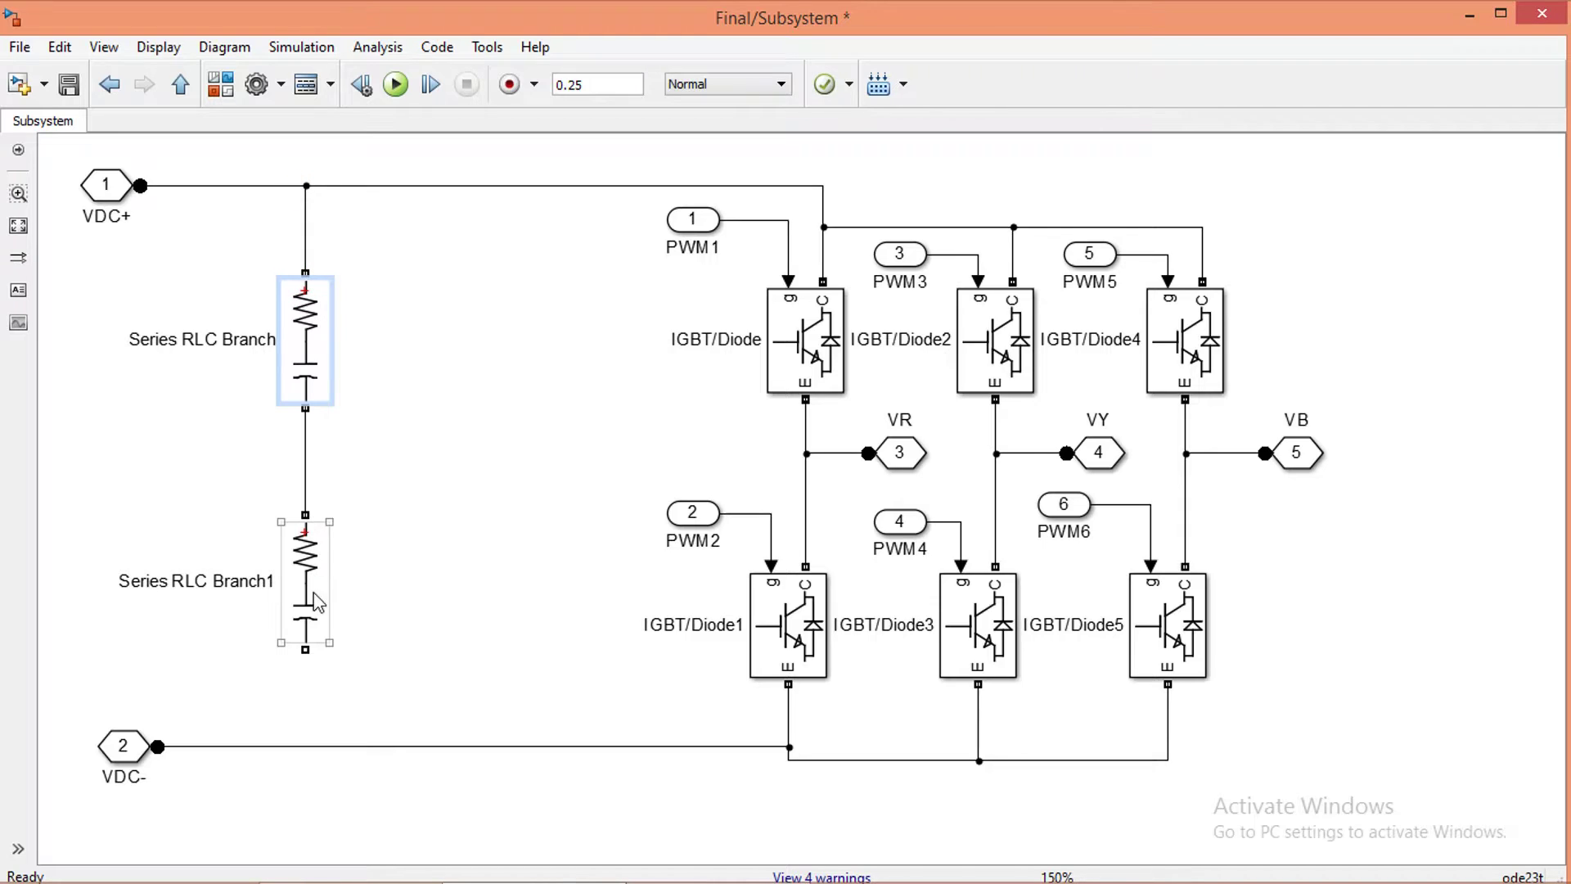
pyautogui.moveTo(305, 650); pyautogui.dragTo(307, 739)
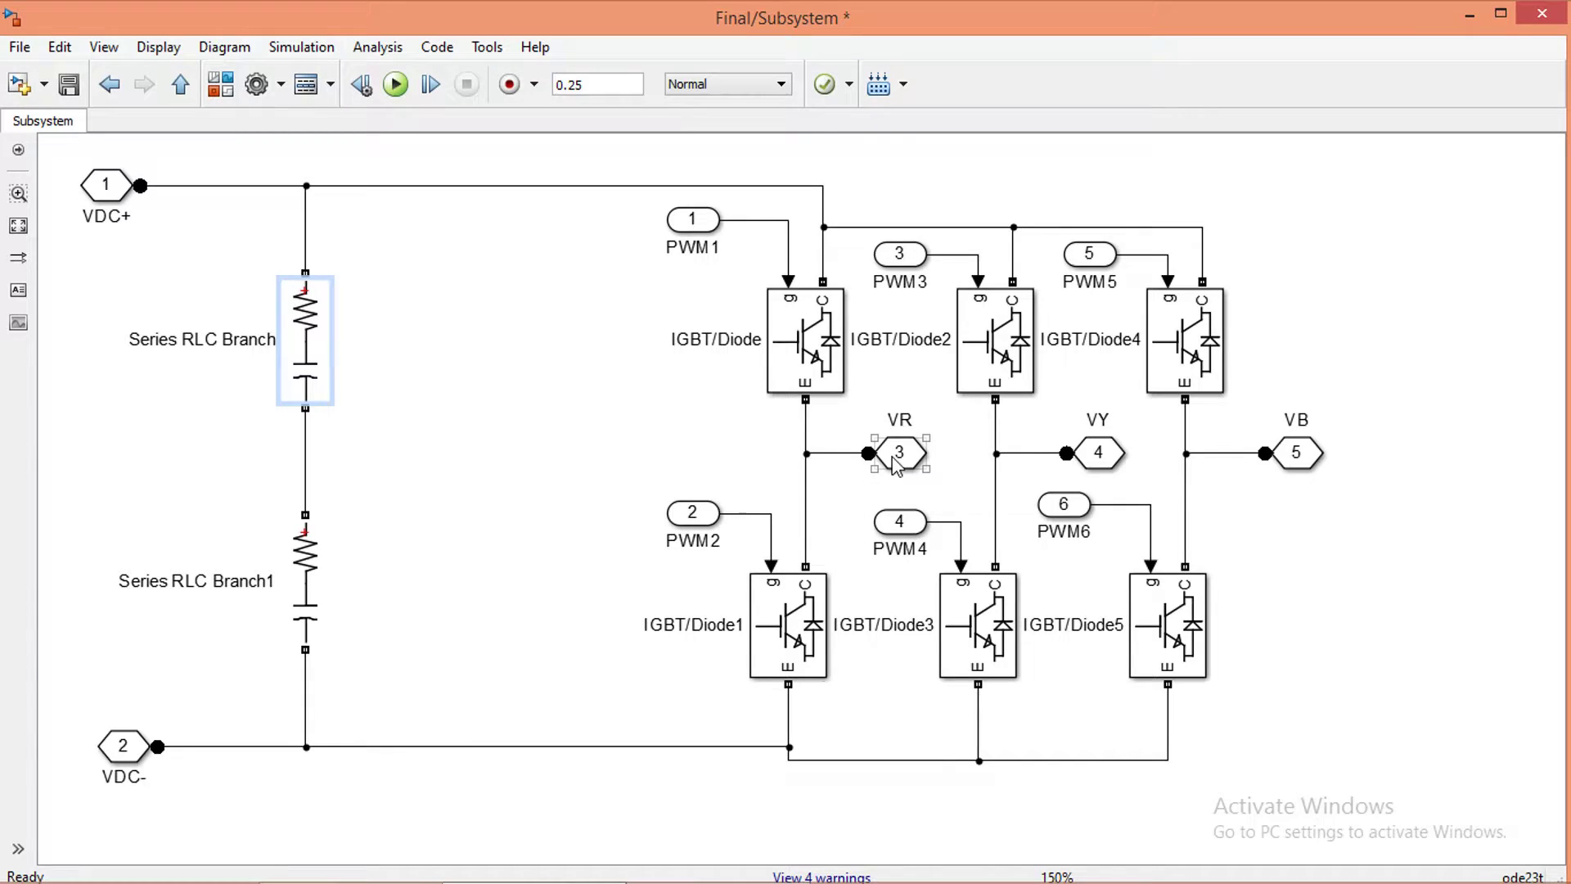
pyautogui.moveTo(895, 462); pyautogui.dragTo(311, 483)
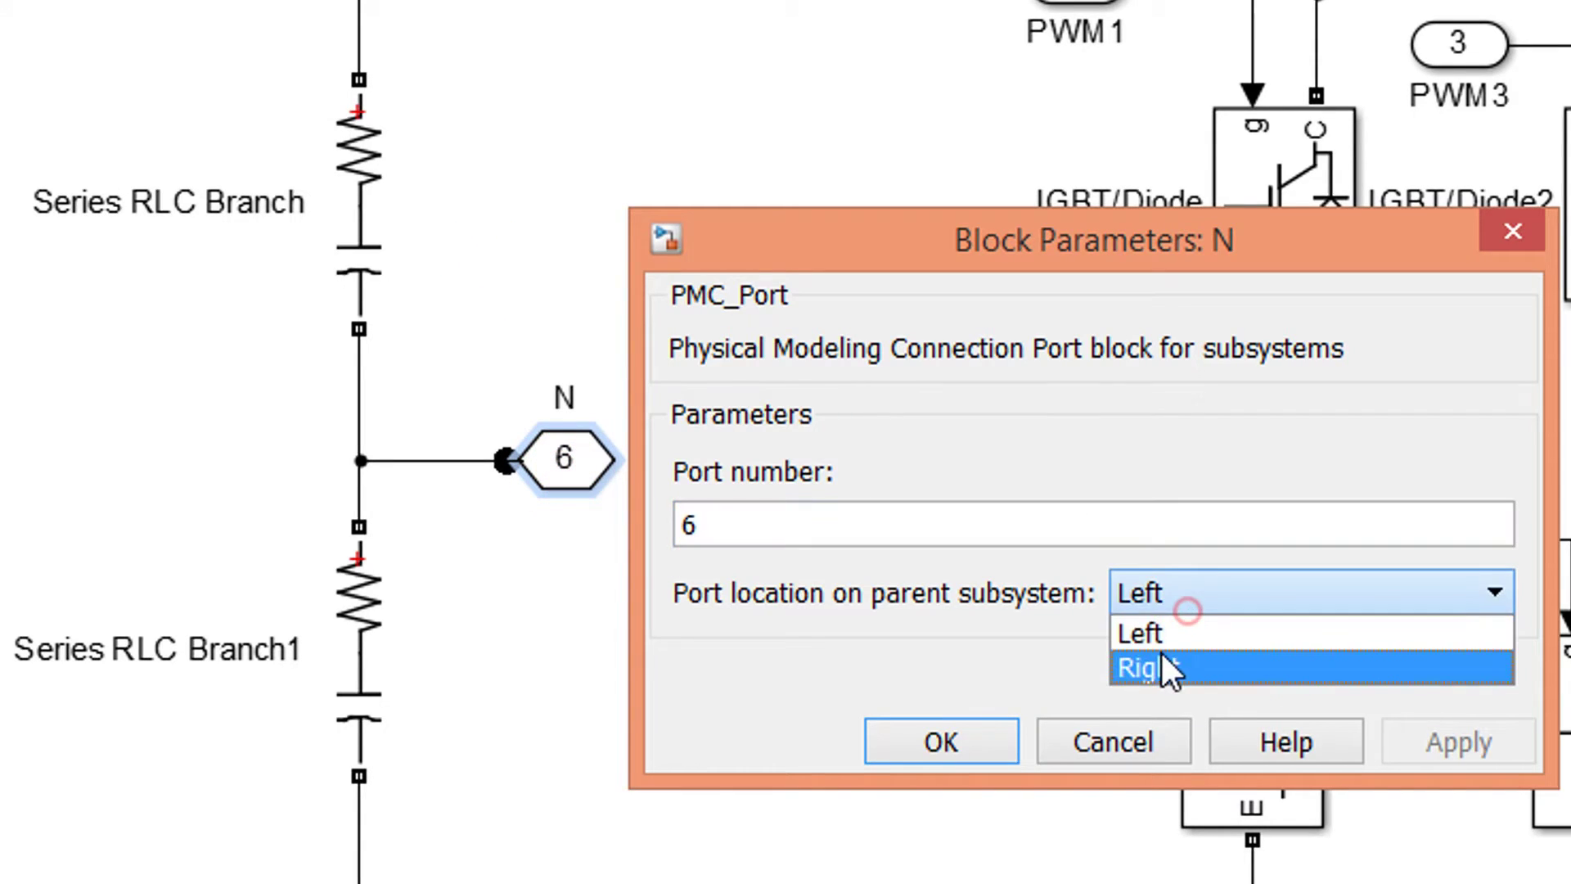
# Set port N's location to the right side of the subsystem and apply it
pyautogui.click(1158, 655)
pyautogui.click(1423, 743)
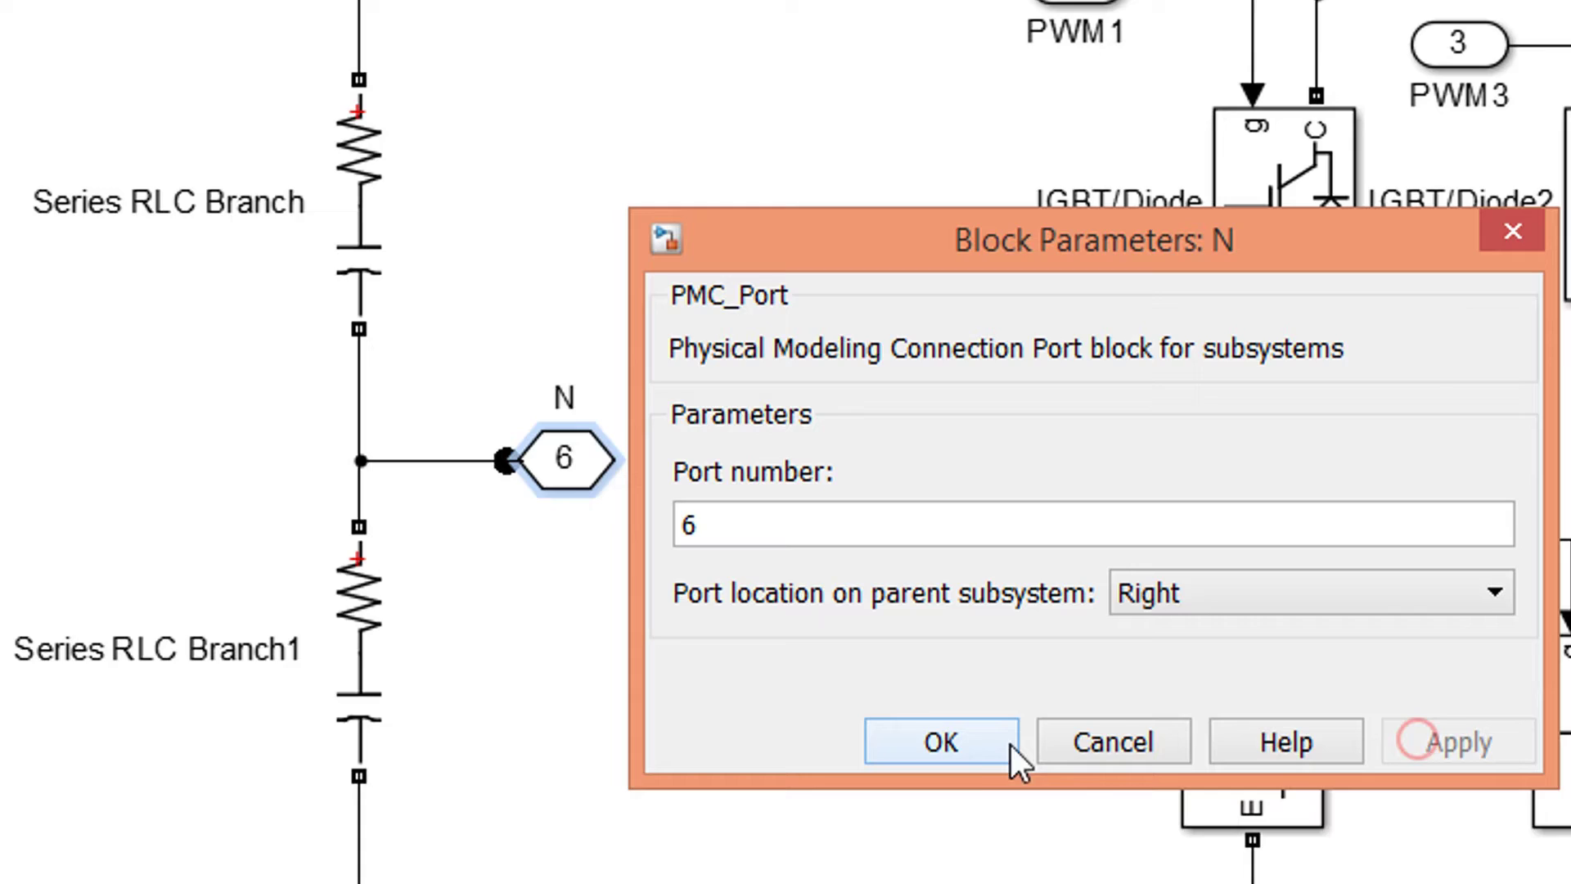
pyautogui.click(957, 743)
# Back at the top level, move the Repeating Sequence and Goto16 pair to the lower right
pyautogui.click(180, 83)
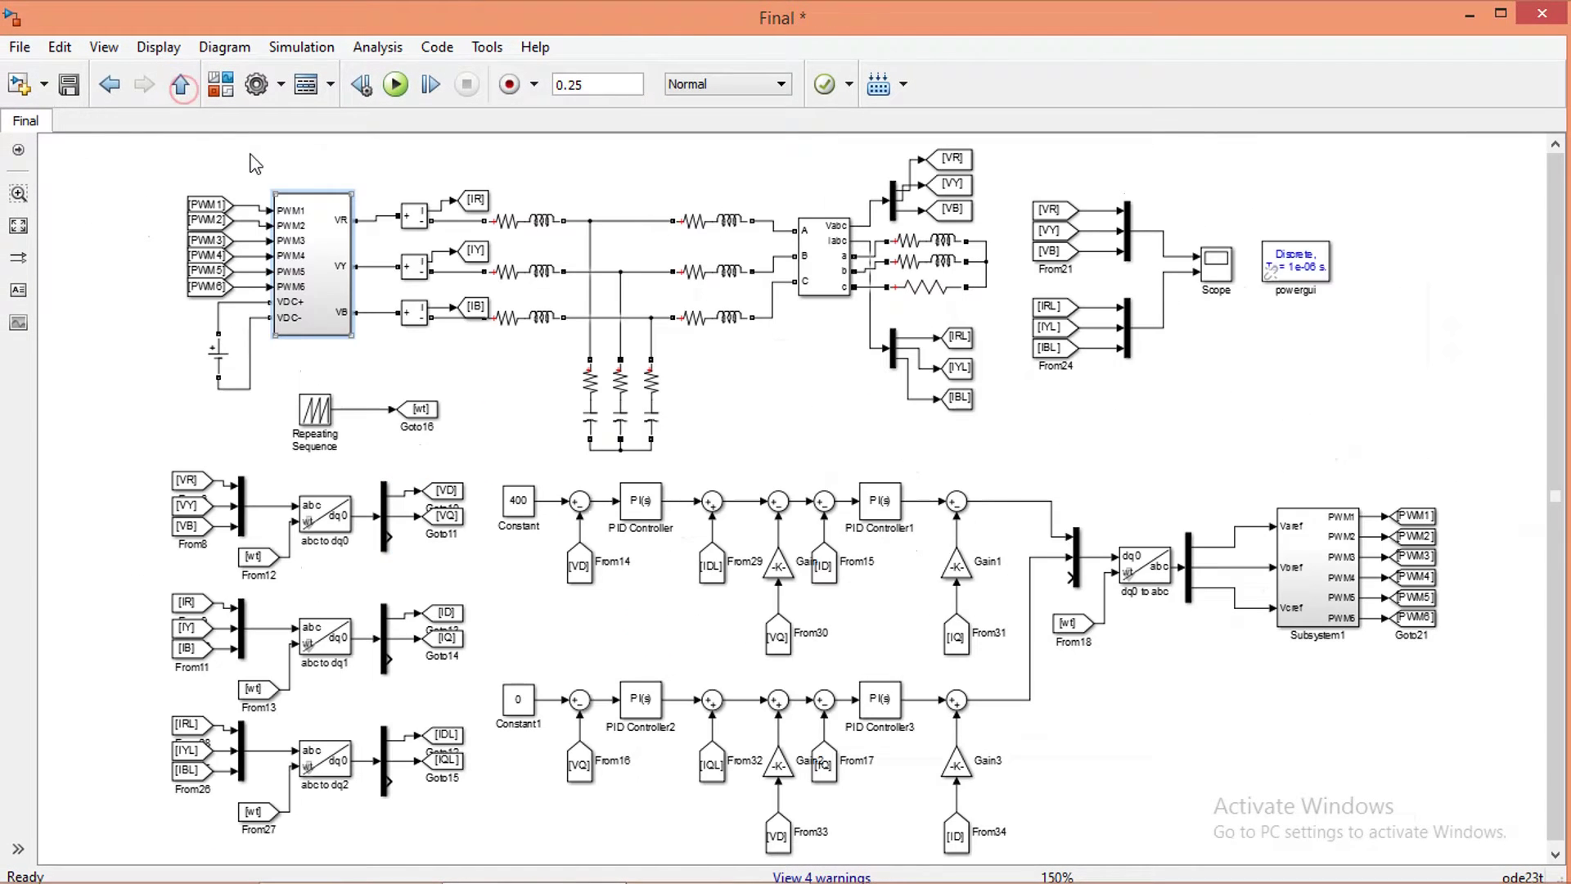
pyautogui.click(412, 378)
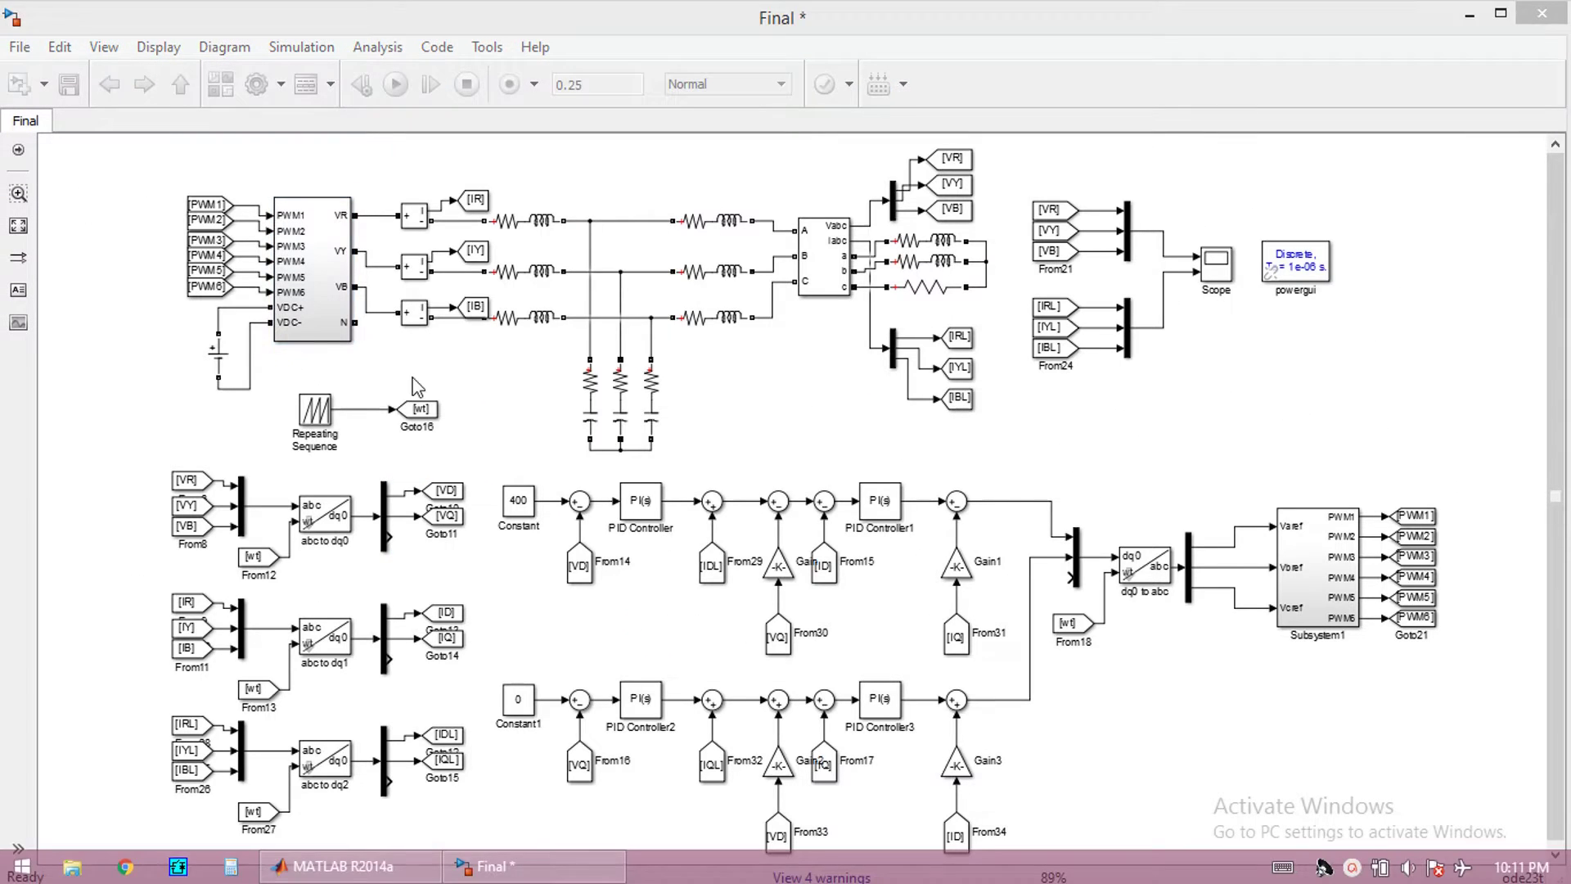
pyautogui.moveTo(272, 376); pyautogui.dragTo(477, 479)
pyautogui.moveTo(314, 409); pyautogui.dragTo(1205, 761)
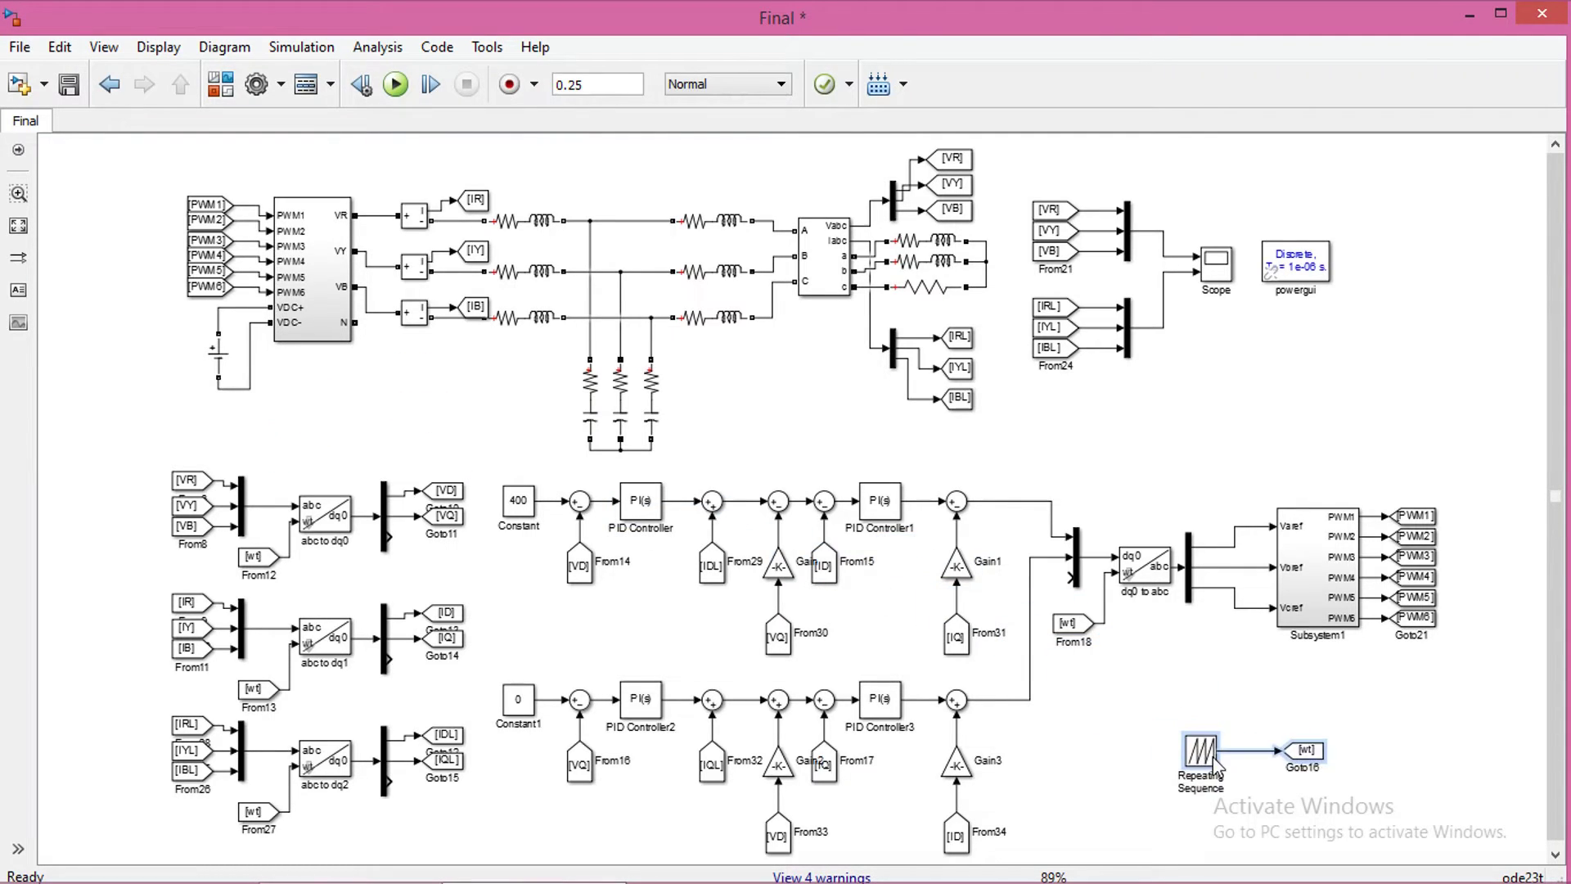
# Add a copied series RL branch linking inverter port N to the capacitor bus
pyautogui.moveTo(536, 315); pyautogui.dragTo(610, 635)
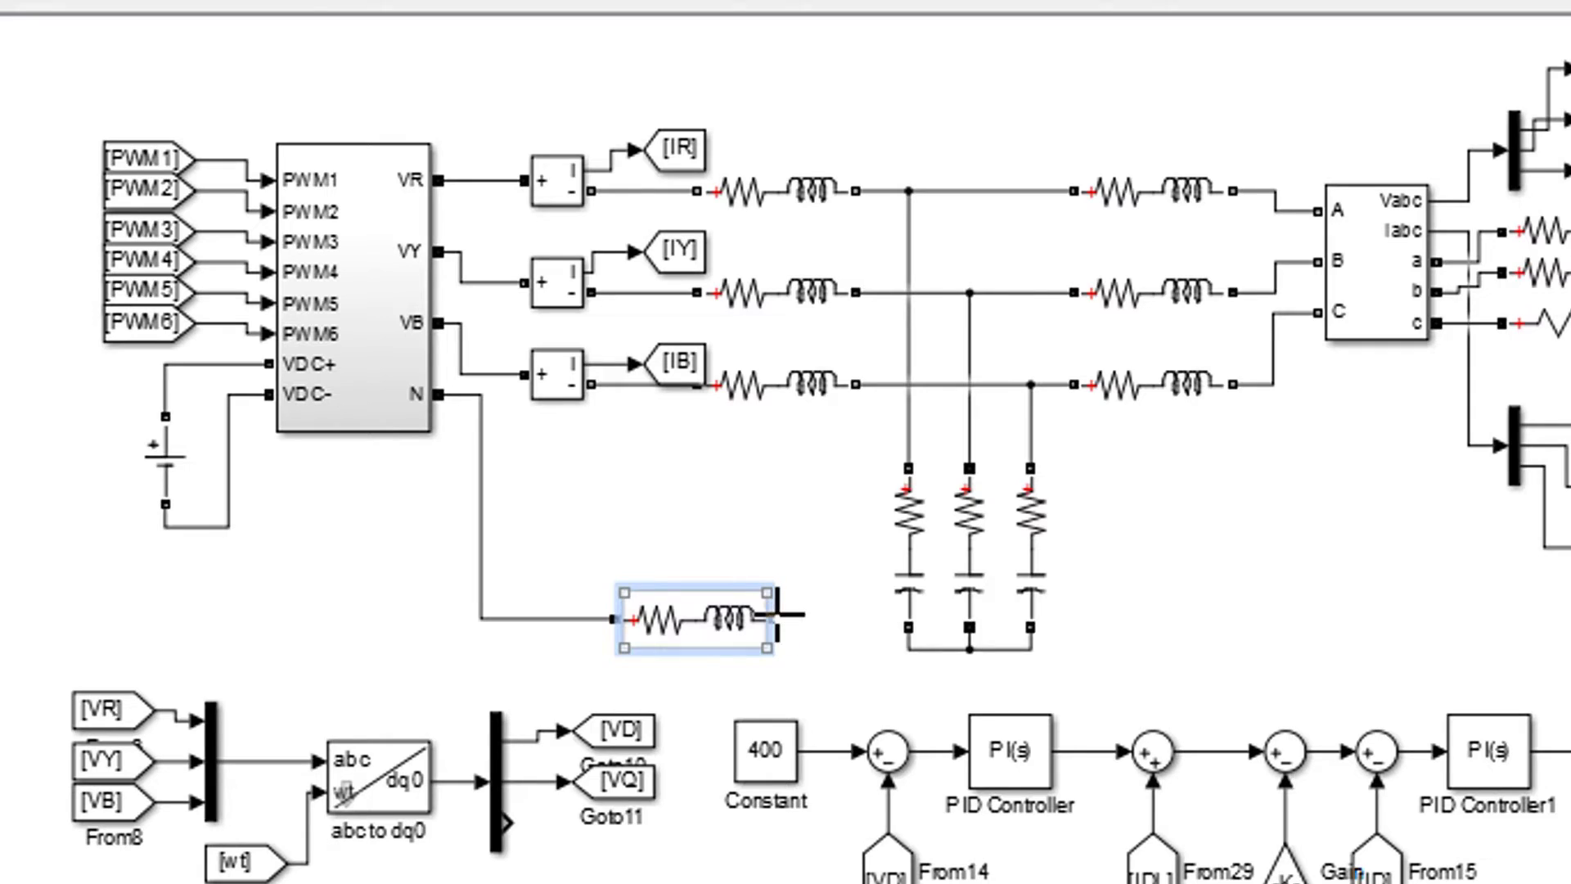
pyautogui.moveTo(775, 613)
pyautogui.mouseDown()
pyautogui.moveTo(904, 621)
pyautogui.moveTo(908, 648)
pyautogui.mouseUp()
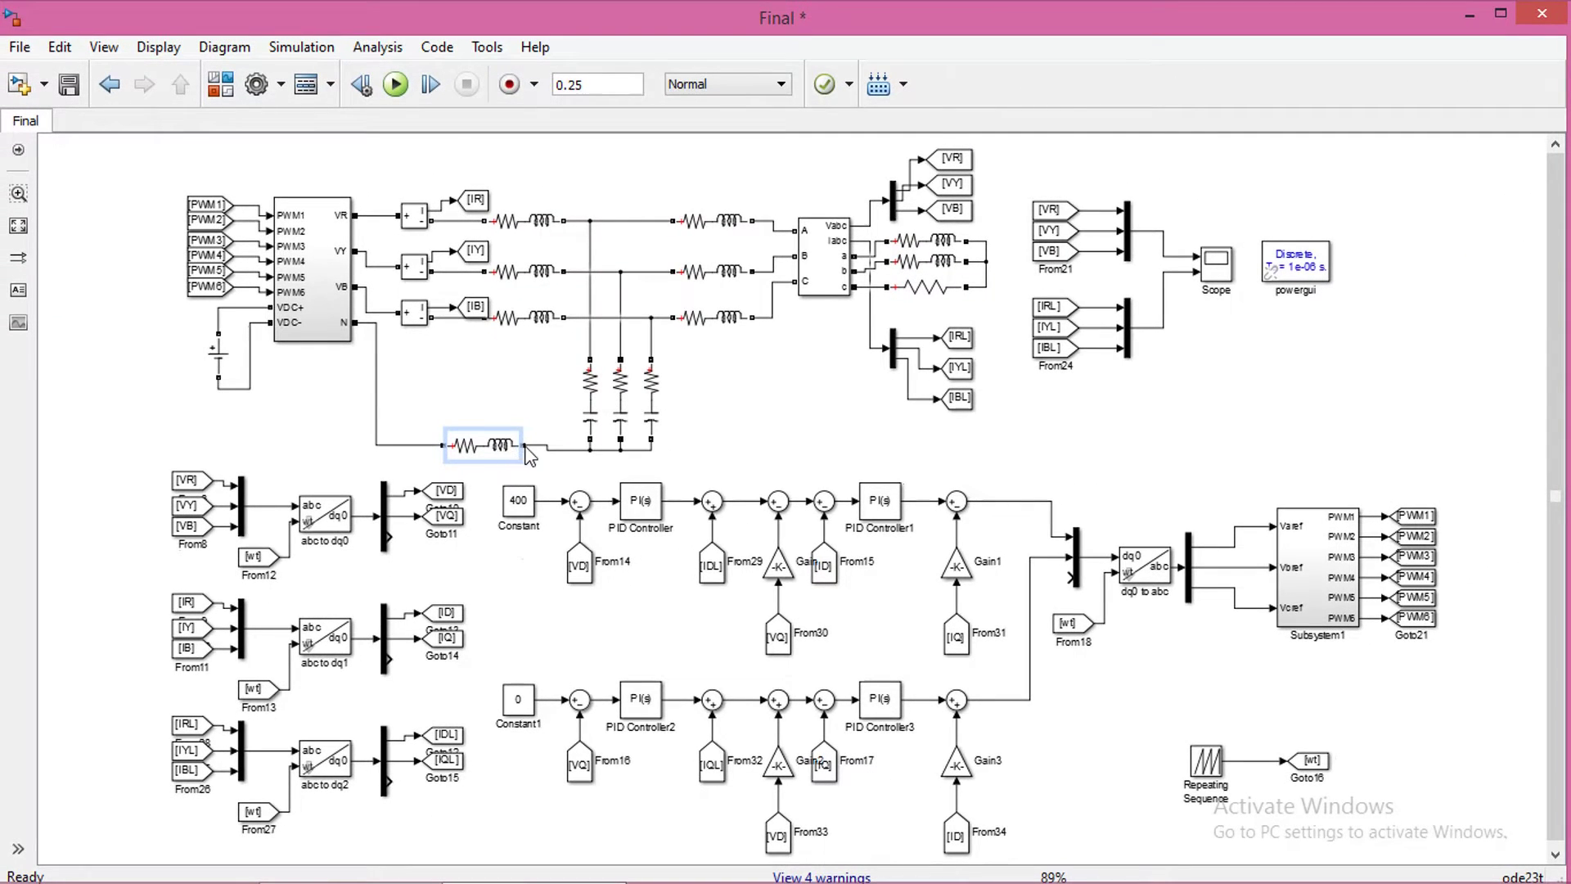
pyautogui.moveTo(526, 454); pyautogui.dragTo(562, 459)
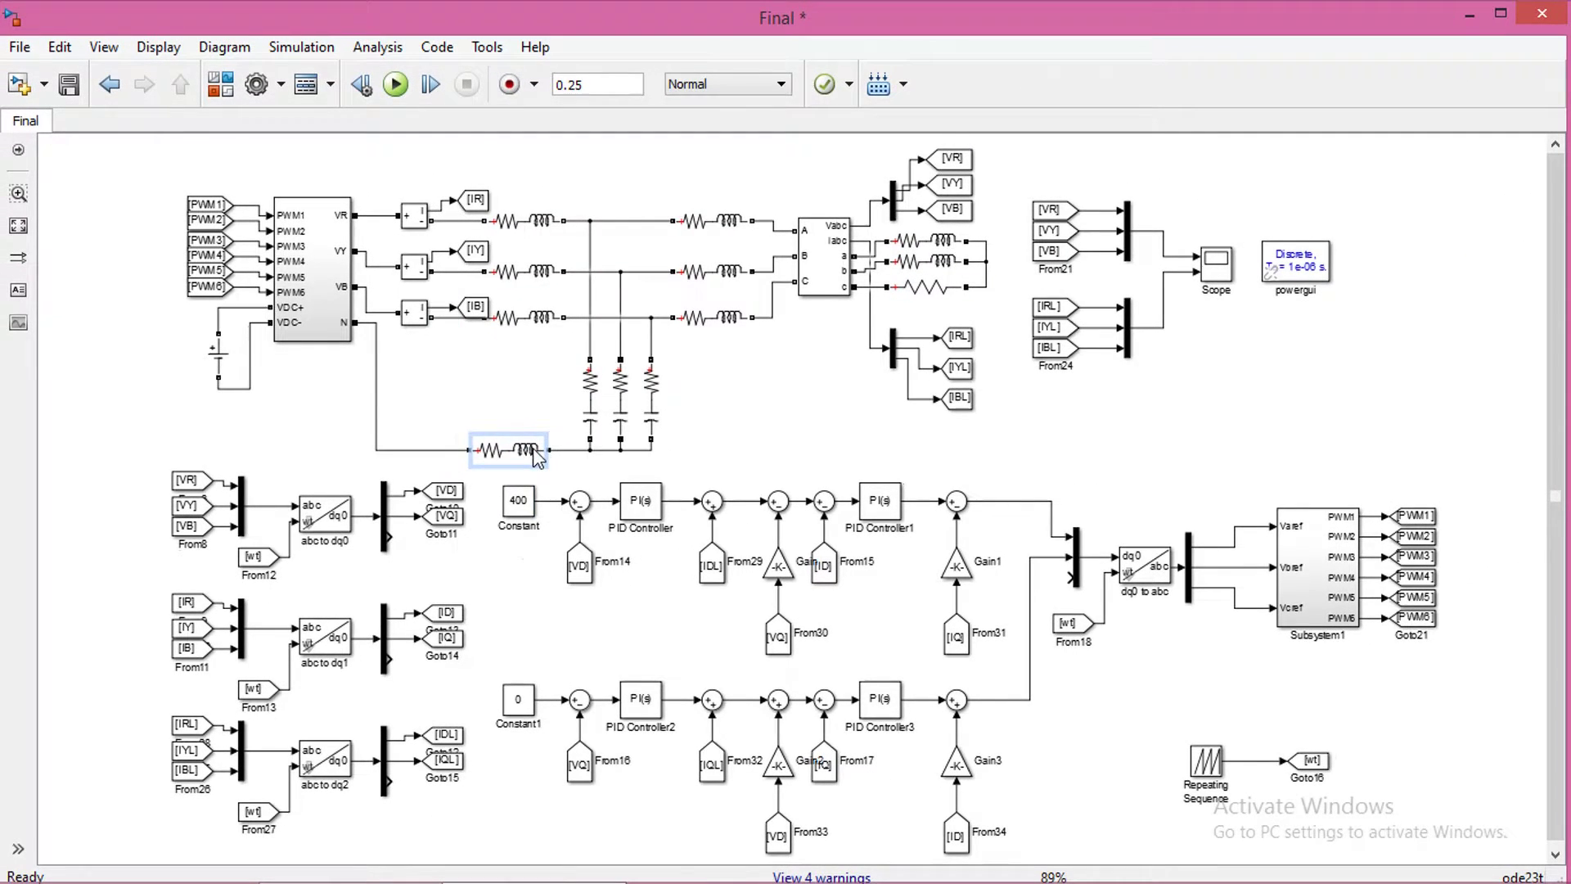
pyautogui.moveTo(379, 378); pyautogui.dragTo(474, 366)
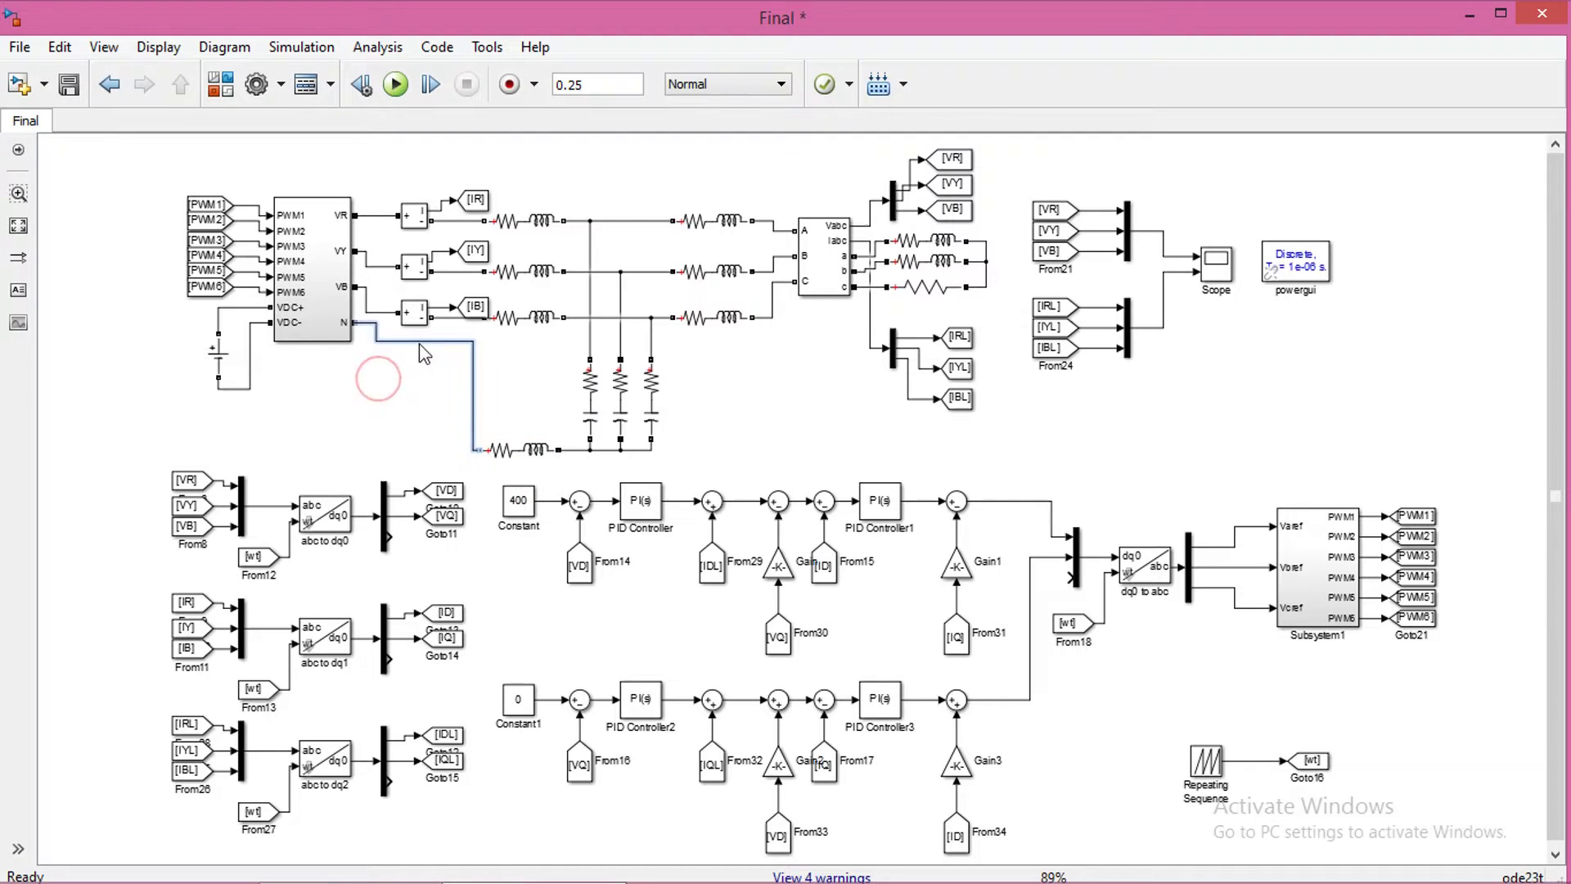
# Shift the PWM sources, inverter and DC source group slightly down and left
pyautogui.moveTo(161, 194); pyautogui.dragTo(339, 425)
pyautogui.moveTo(308, 311); pyautogui.dragTo(292, 332)
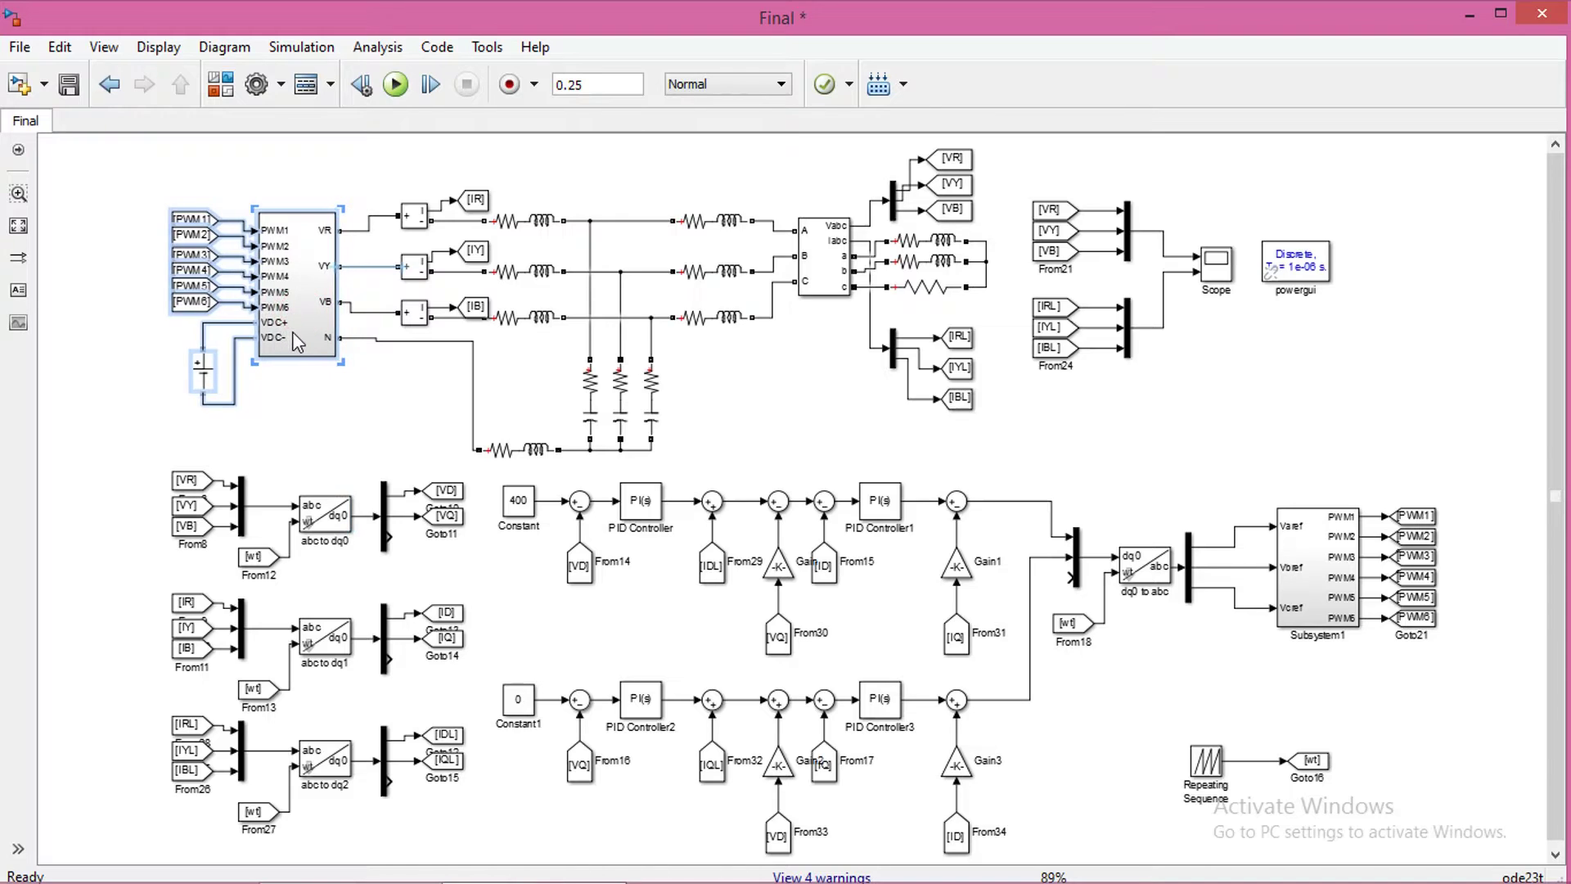
pyautogui.click(152, 327)
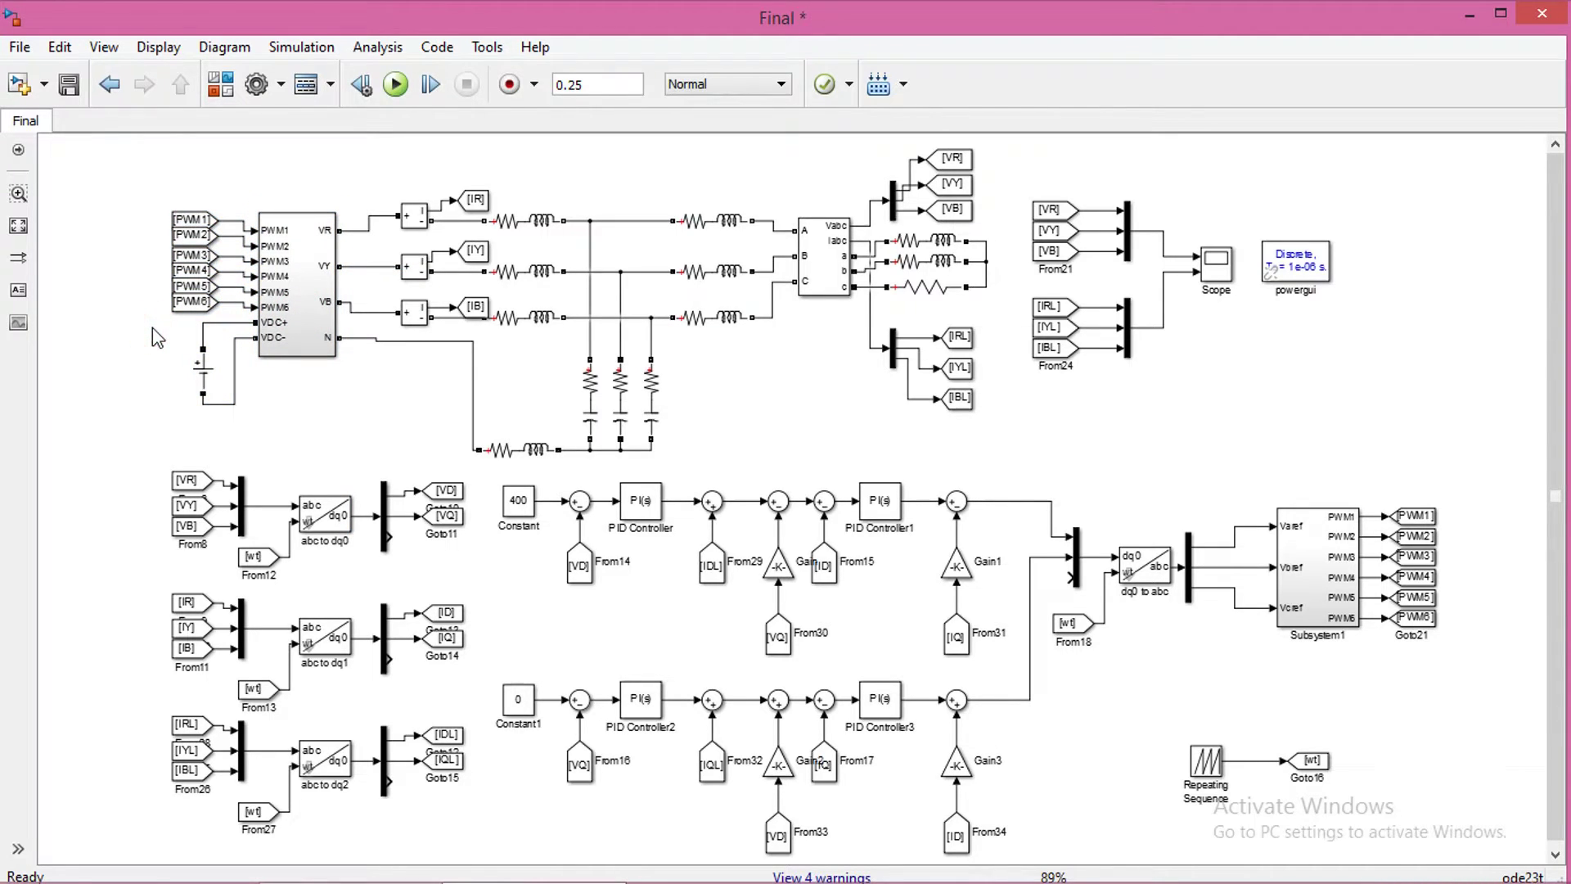
# Move the loads, measurement buses and scope section further right
pyautogui.moveTo(855, 152); pyautogui.dragTo(1336, 421)
pyautogui.moveTo(1224, 274); pyautogui.dragTo(1441, 274)
pyautogui.click(1416, 345)
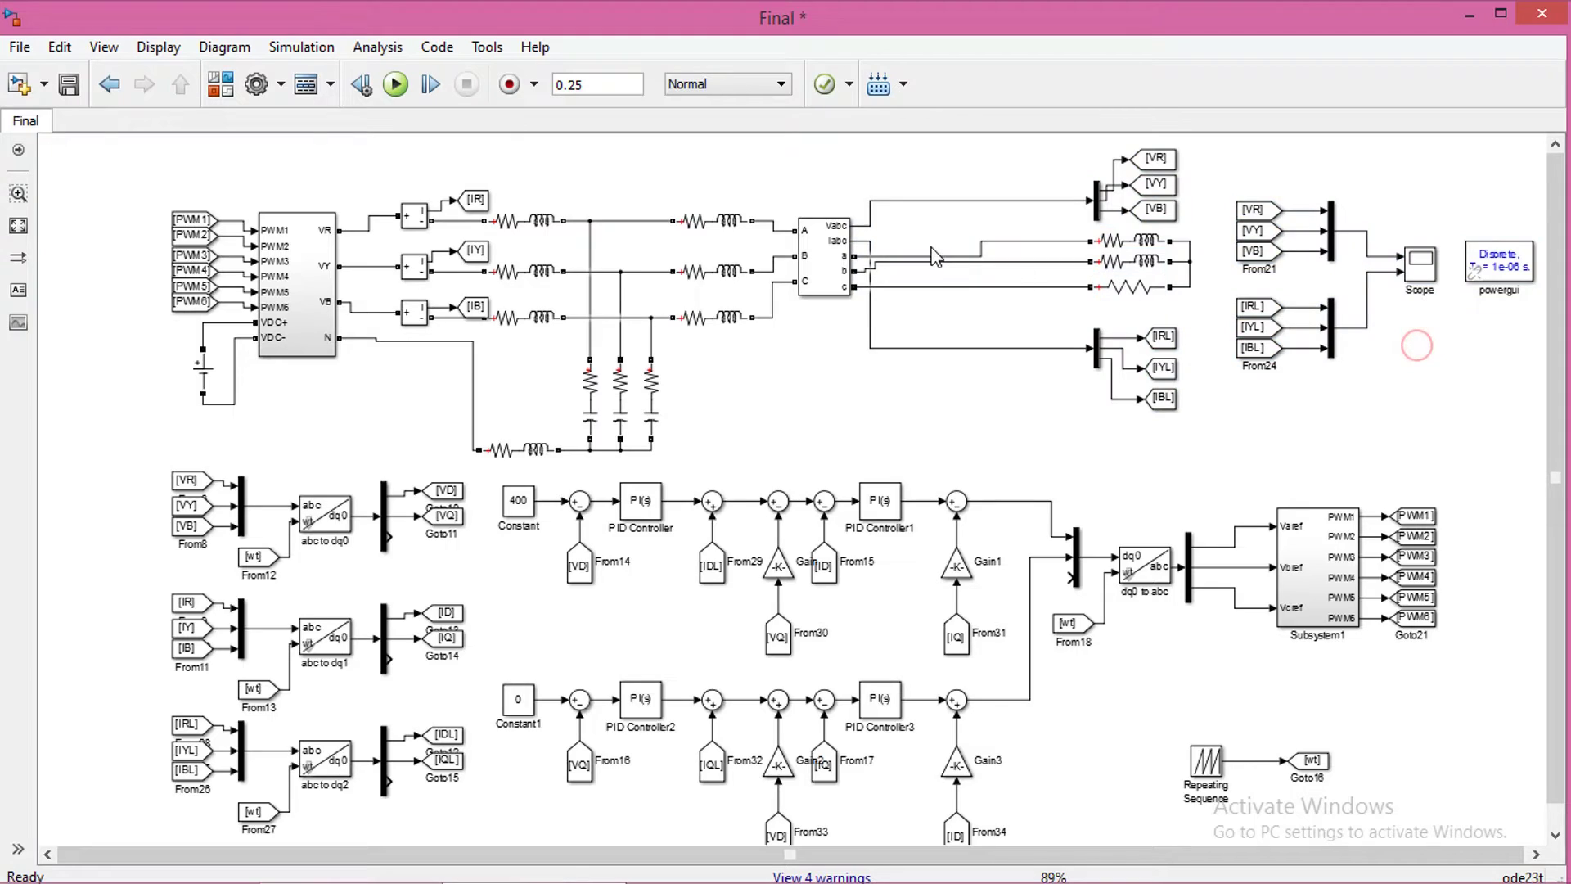
# Straighten the phase b load wire and the Iabc current measurement wire
pyautogui.moveTo(931, 263); pyautogui.dragTo(935, 251)
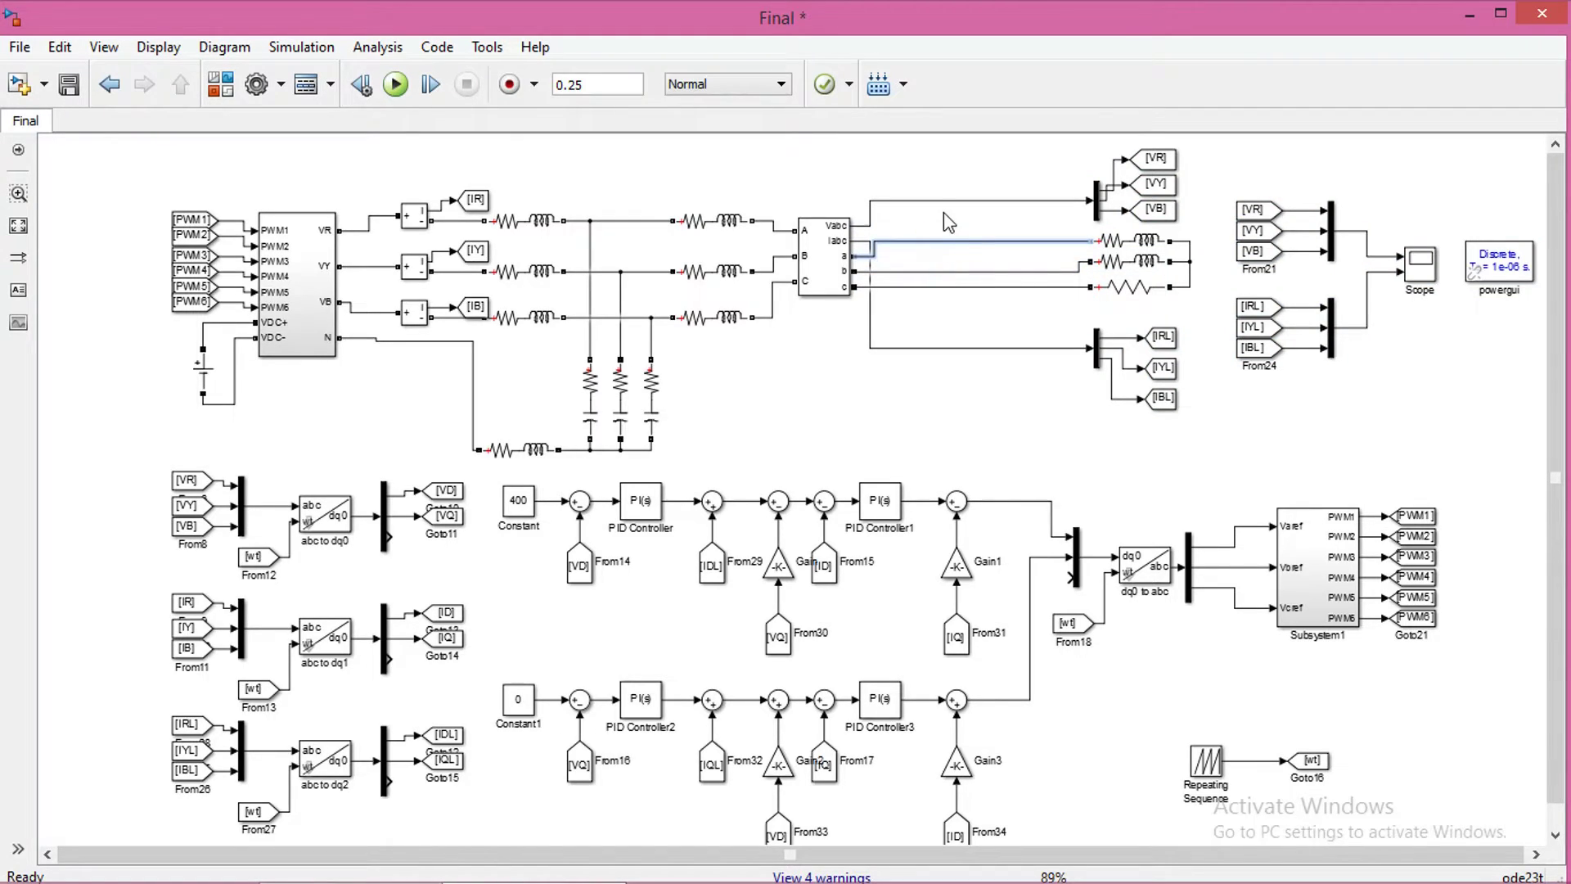
pyautogui.click(944, 211)
pyautogui.moveTo(869, 297); pyautogui.dragTo(910, 310)
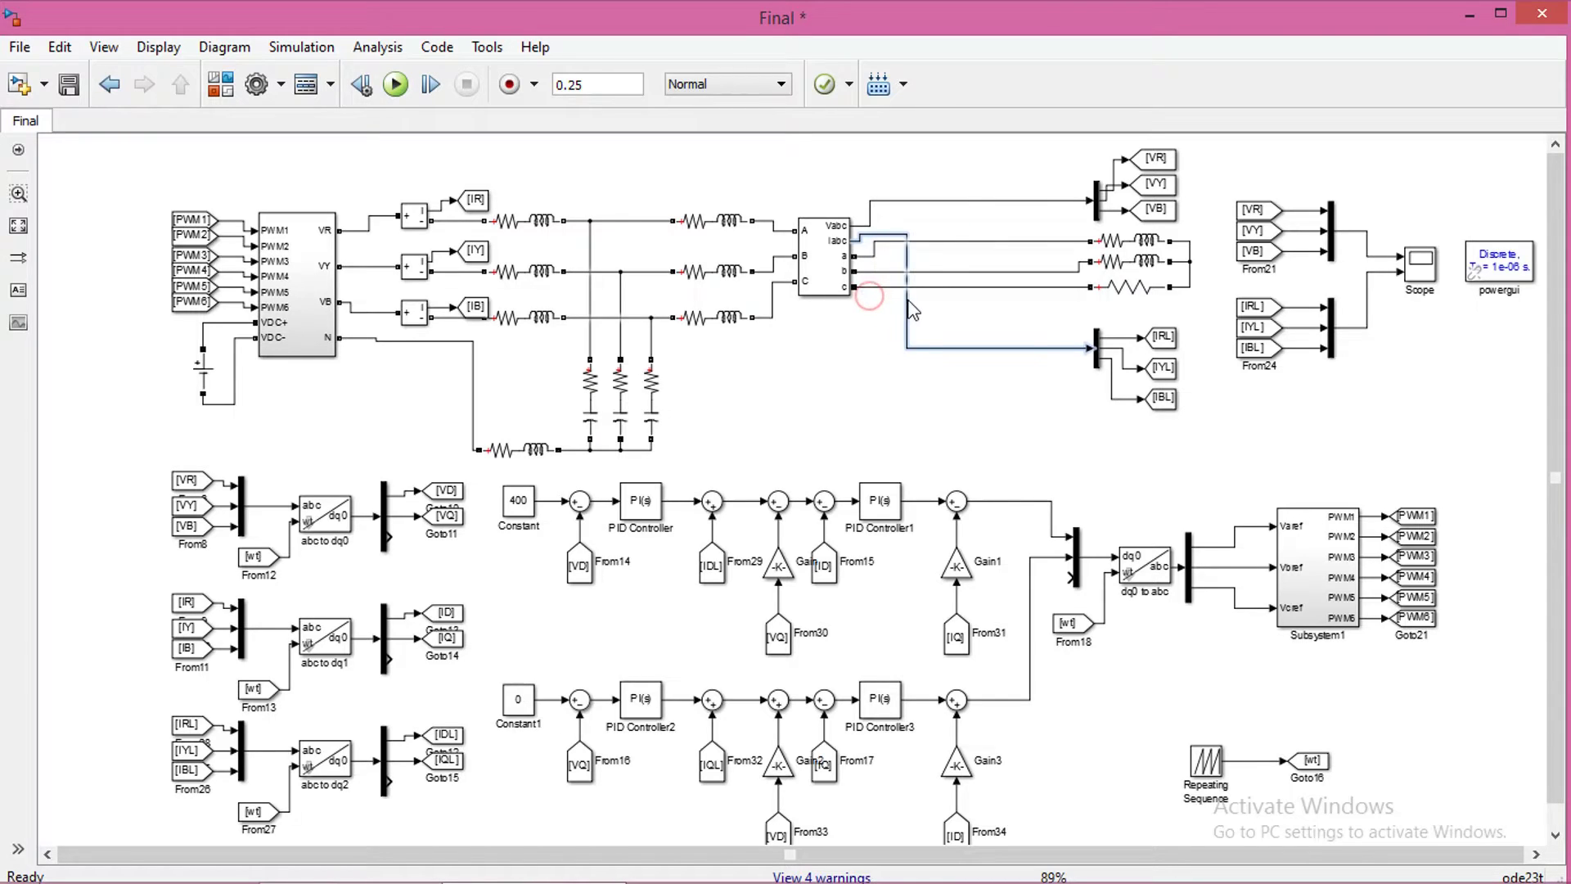
pyautogui.click(875, 338)
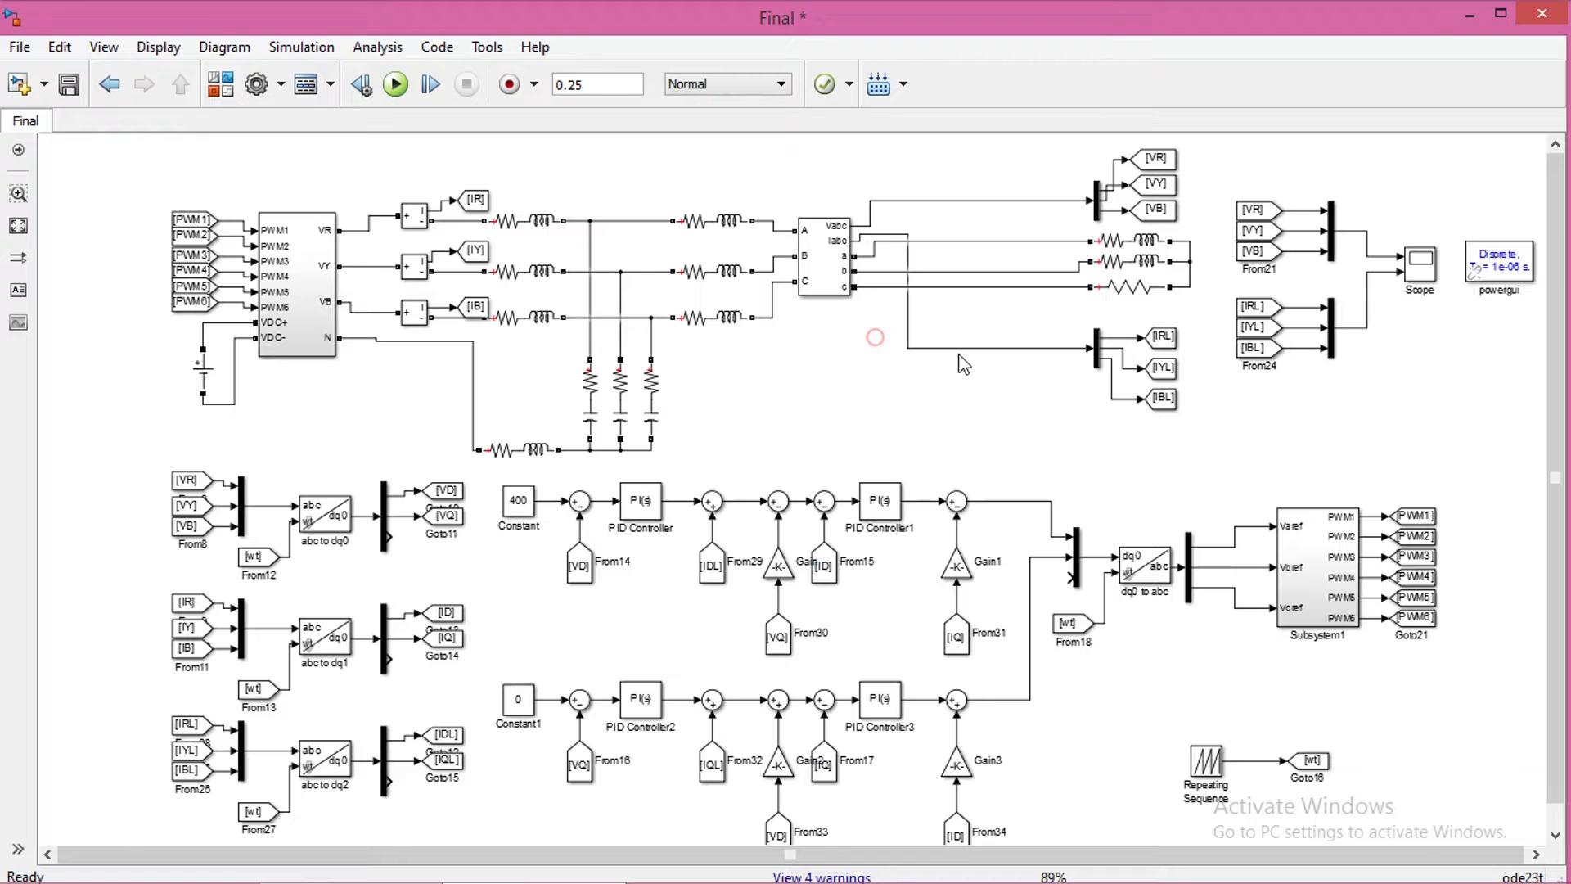
pyautogui.click(1154, 262)
# Set the middle load Series RLC Branch11 resistance to 25 ohms
pyautogui.doubleClick(1129, 247)
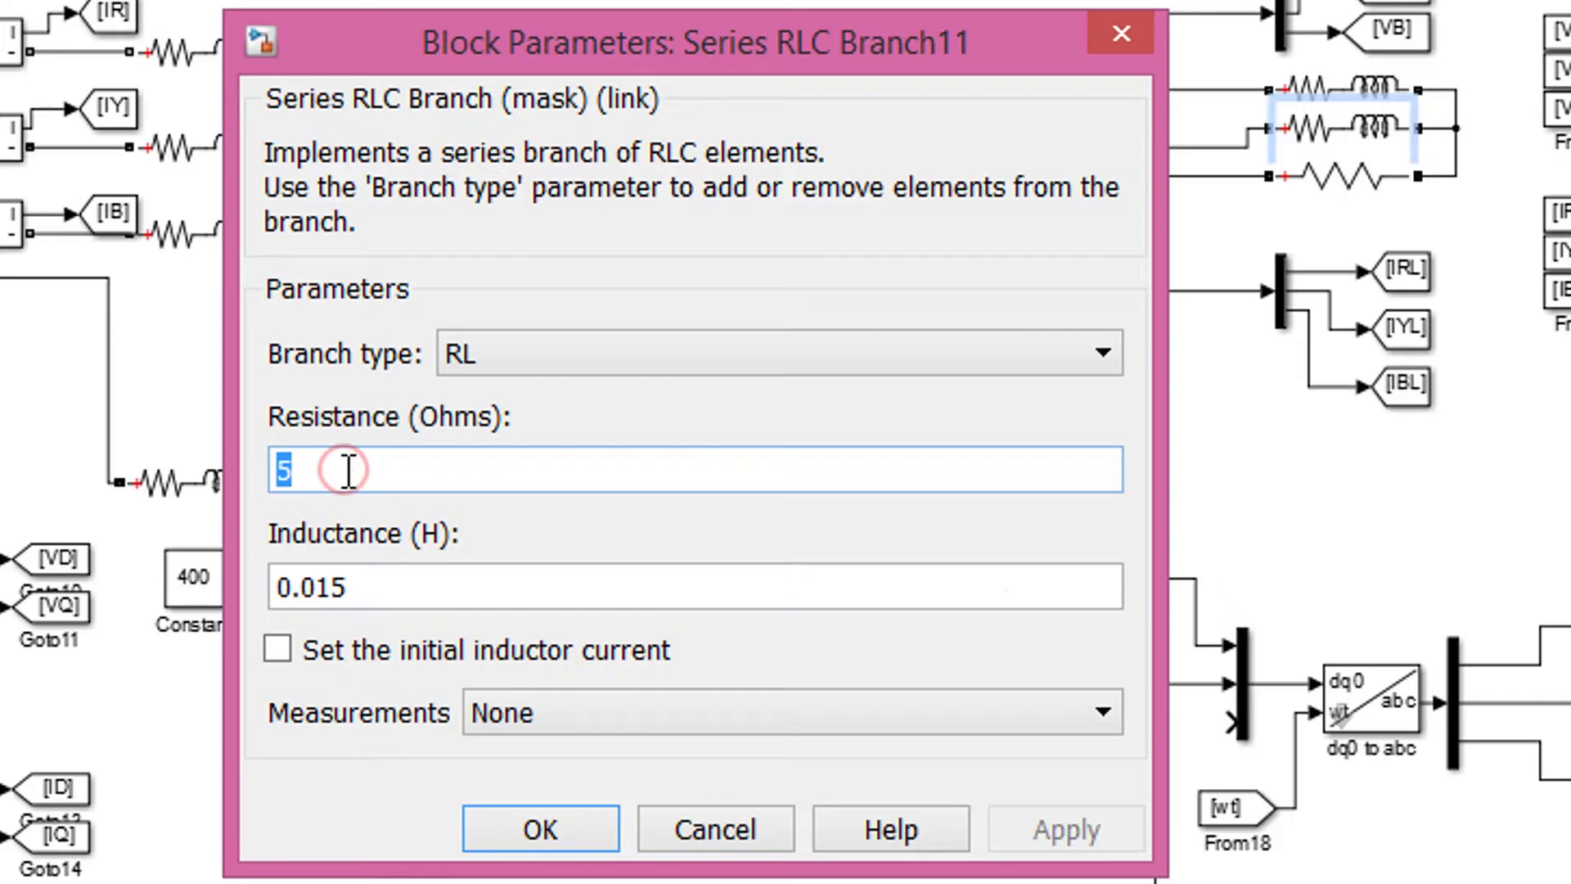
pyautogui.write('25')
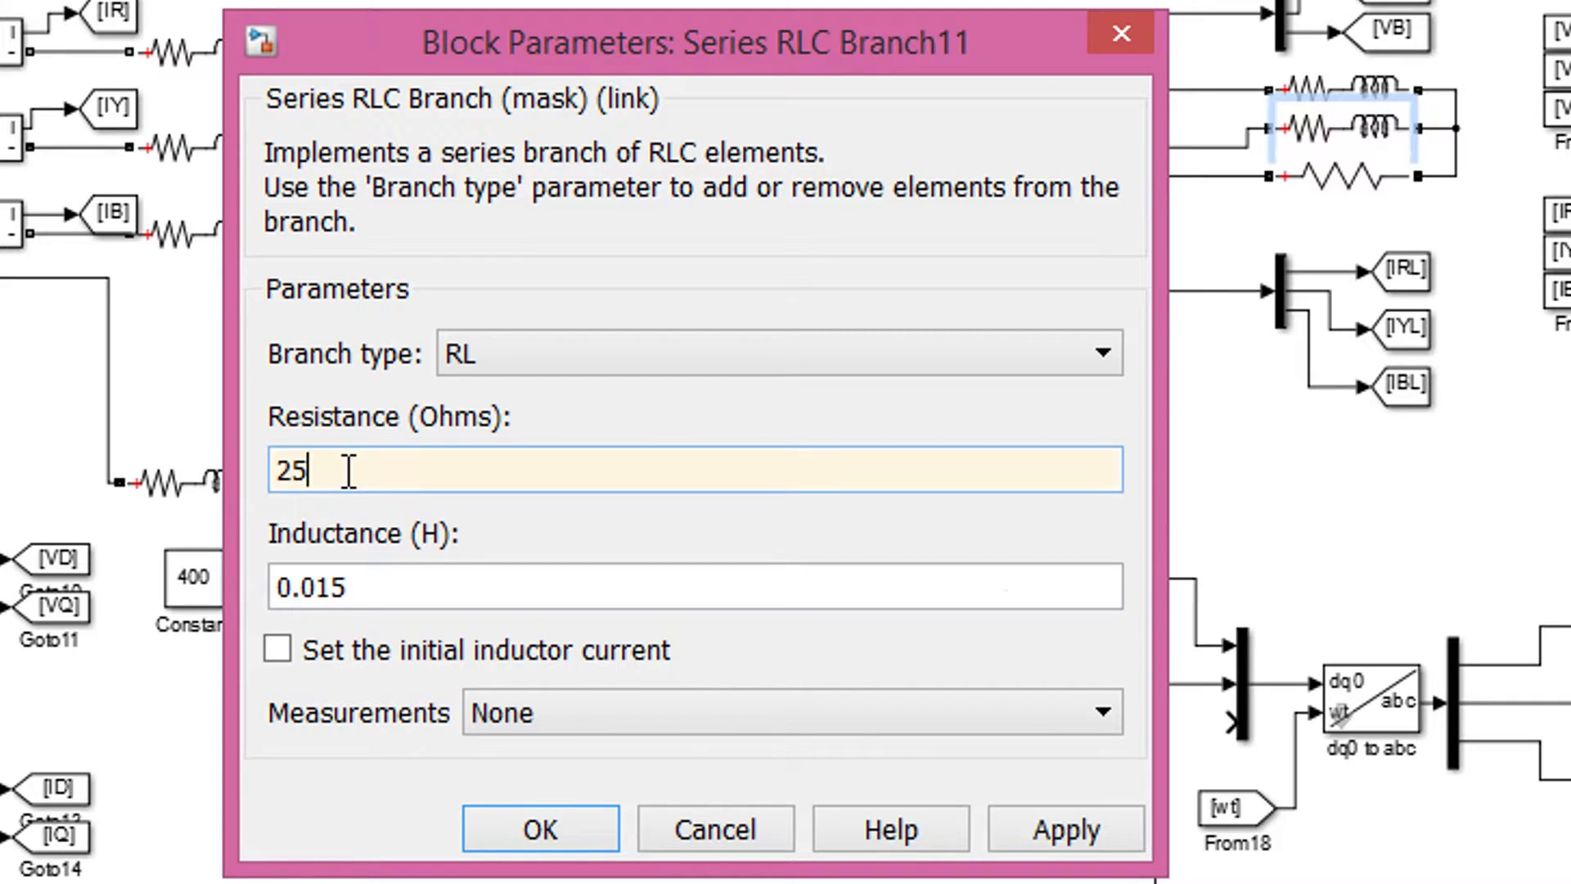
pyautogui.click(511, 833)
# Change the bottom resistive load Branch12 from 3.5 to 50 ohms
pyautogui.doubleClick(1315, 192)
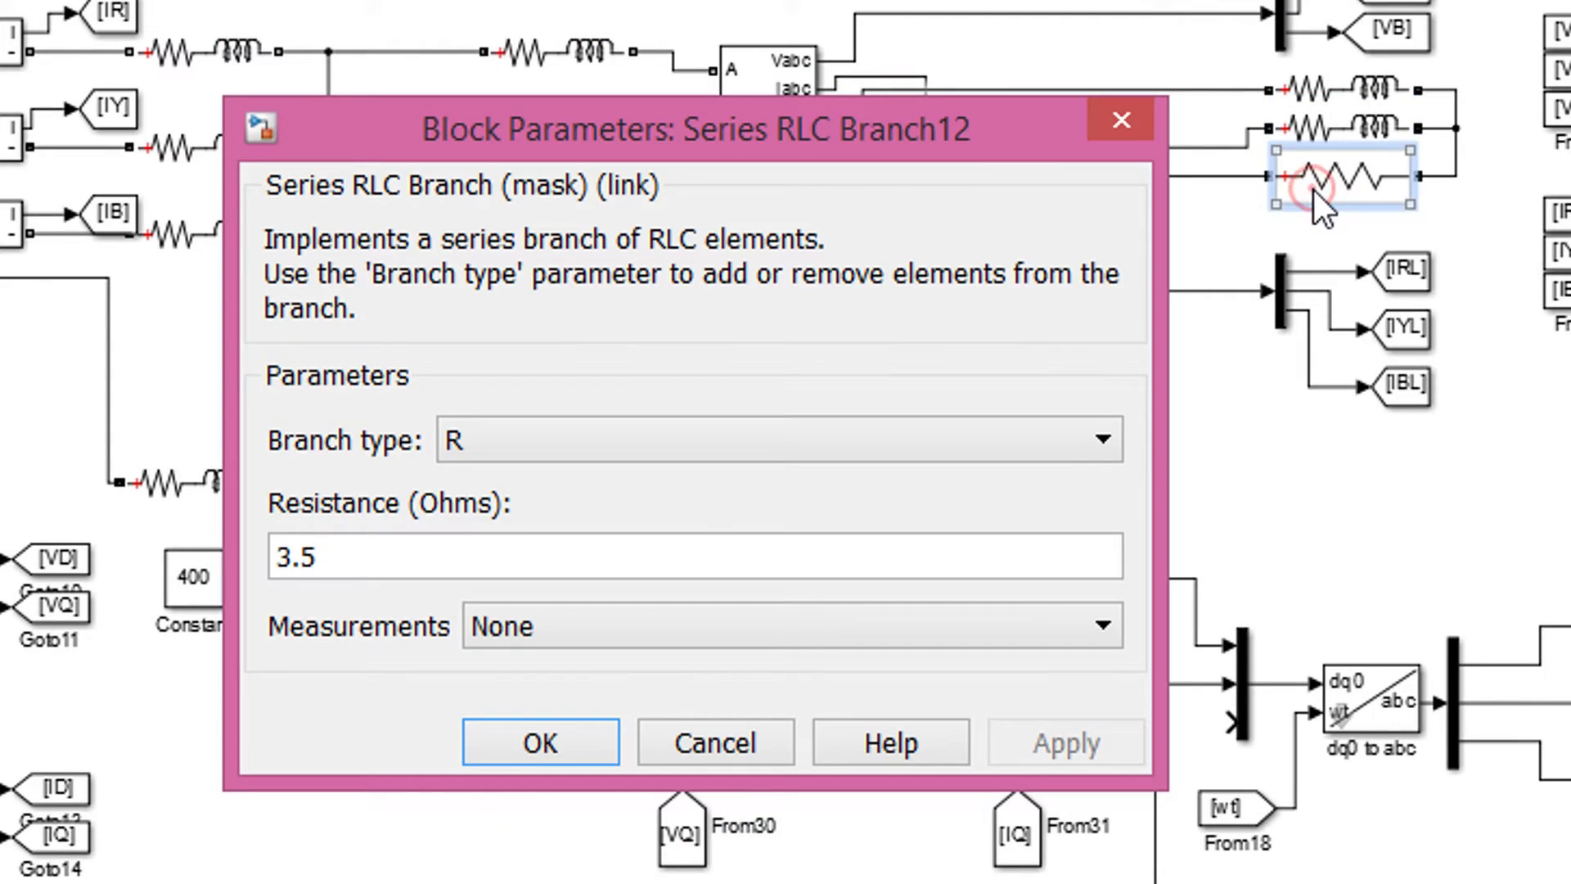
pyautogui.doubleClick(443, 572)
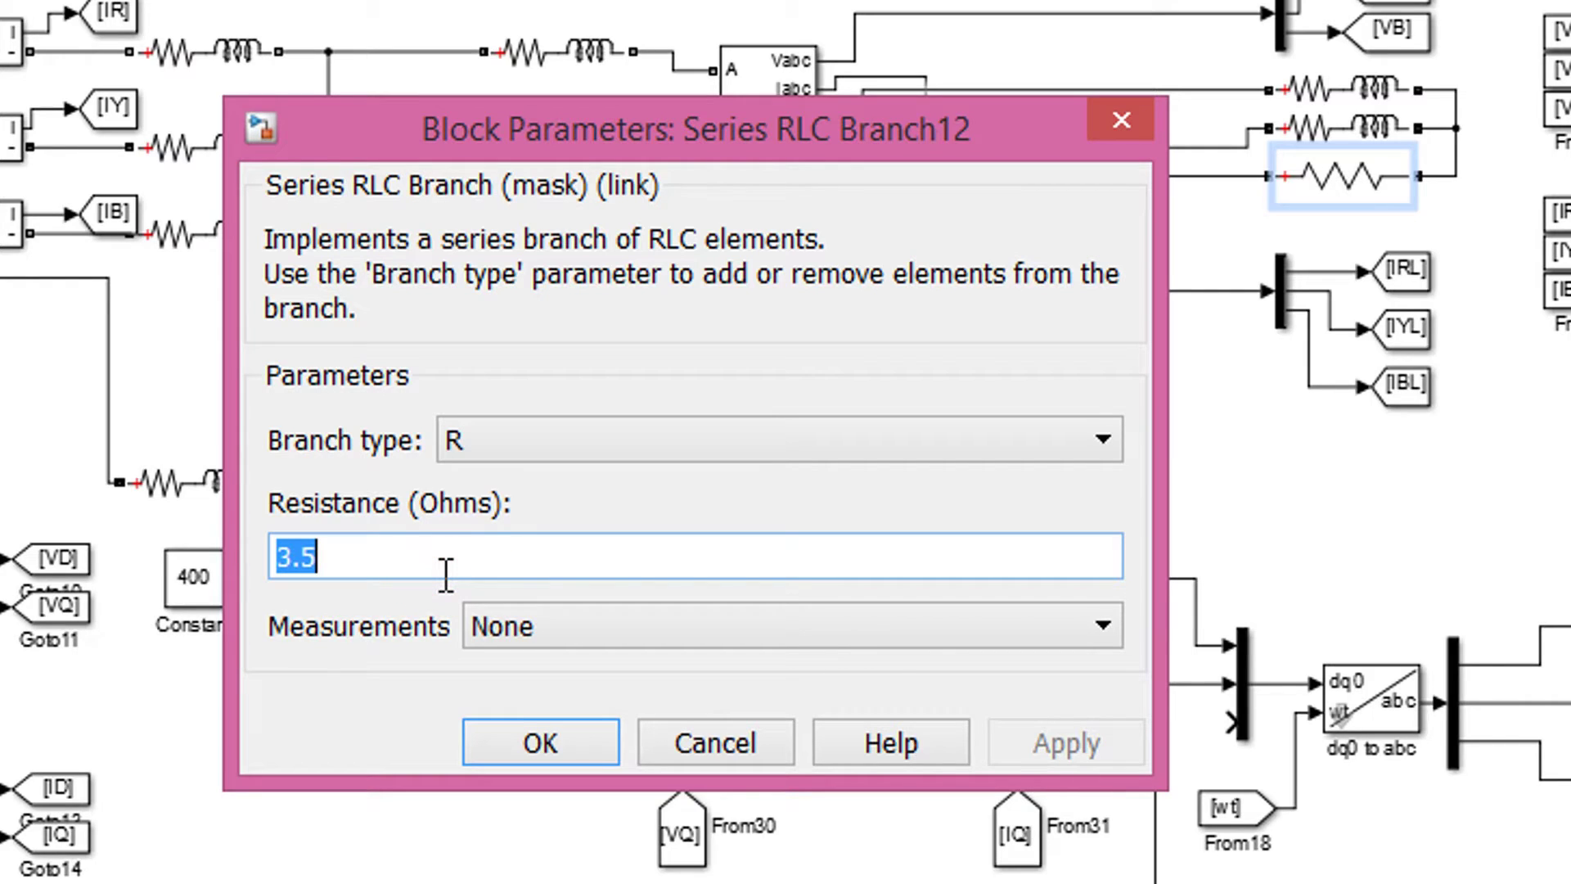
pyautogui.write('50')
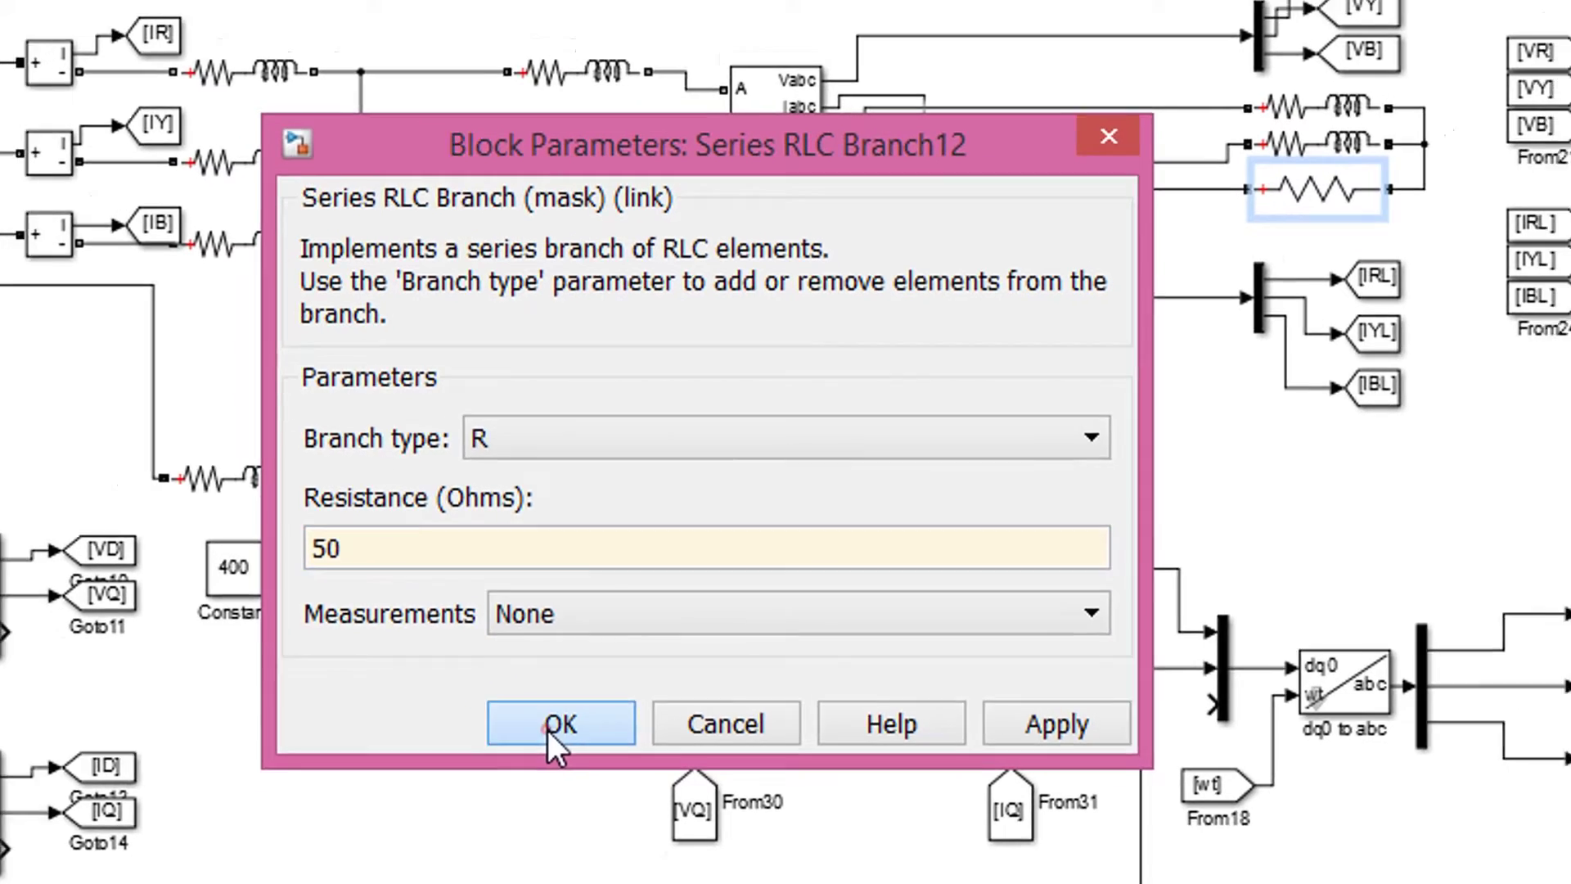
pyautogui.click(530, 744)
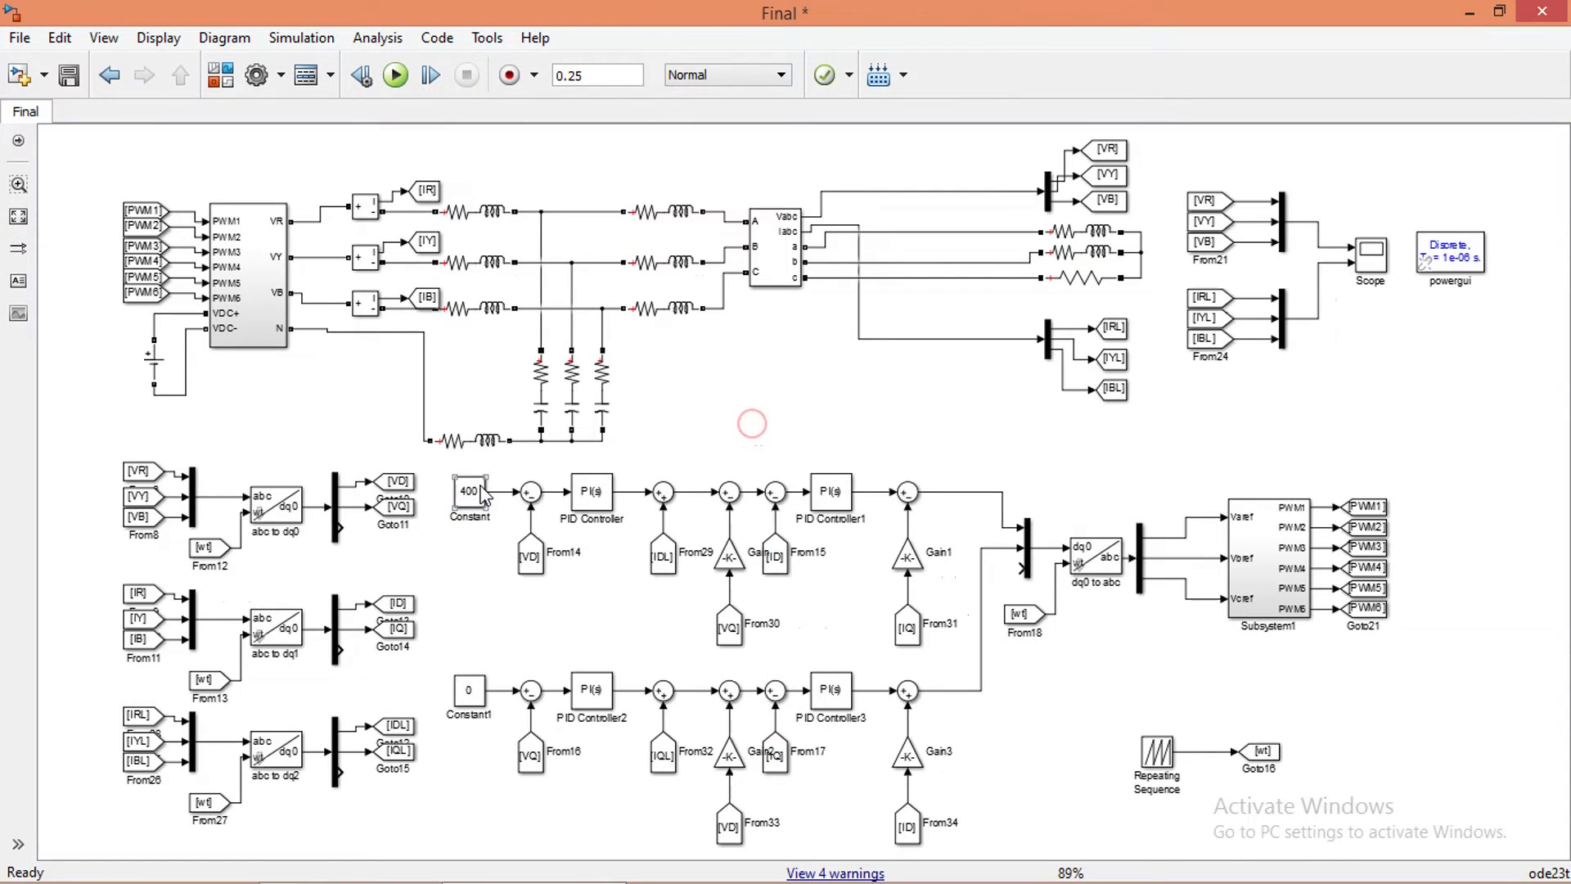
# Change the d-axis reference Constant from 400 to 400*sqrt(2) and run the simulation
pyautogui.doubleClick(479, 491)
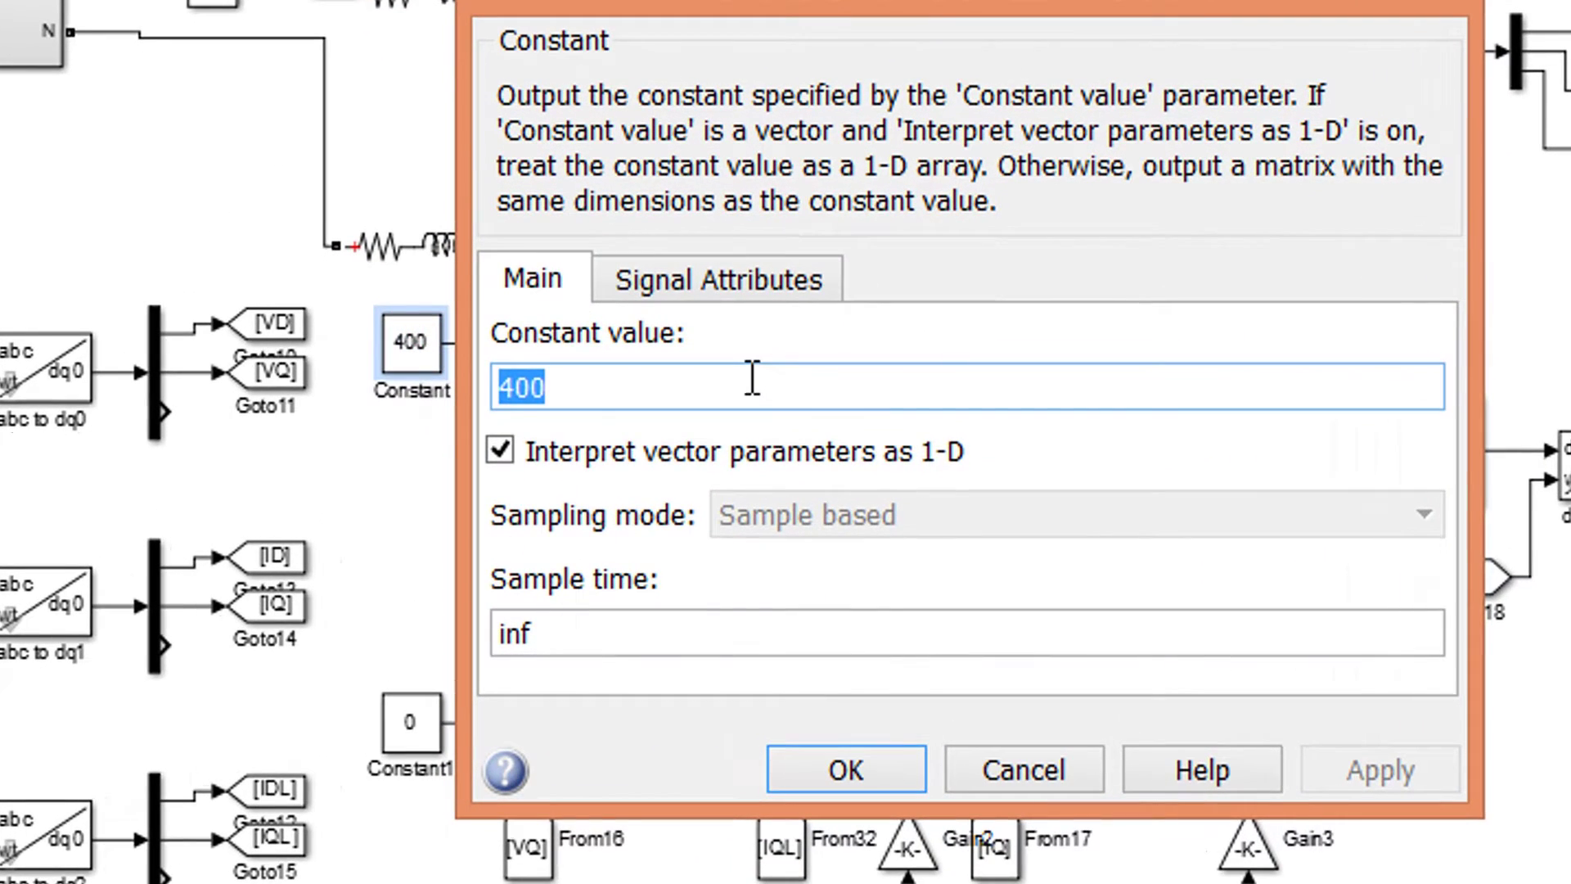
pyautogui.click(751, 377)
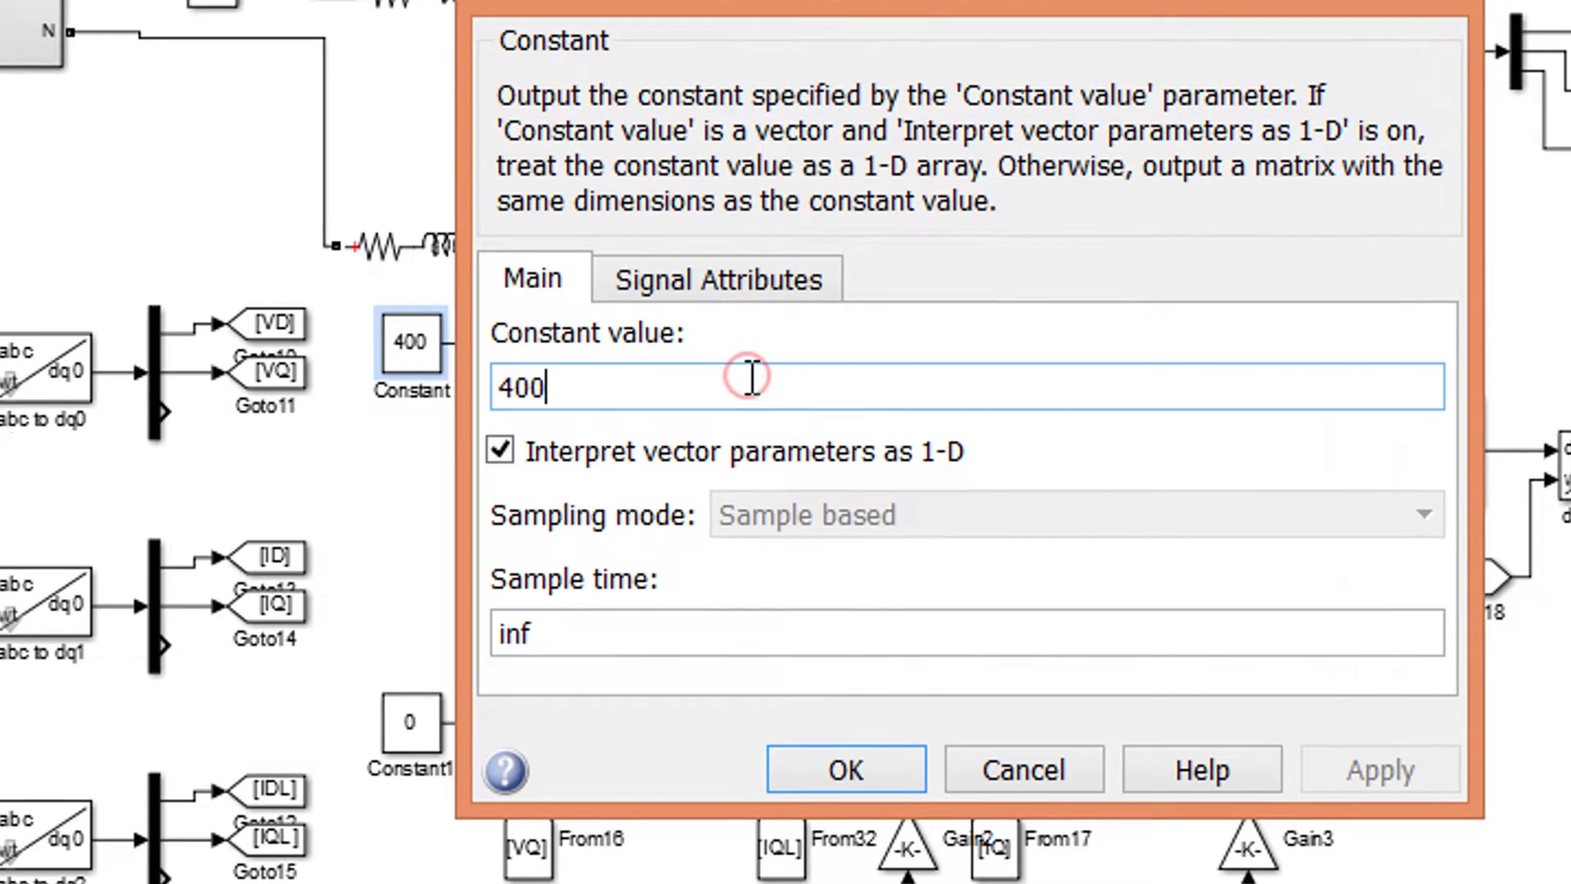
pyautogui.write('*')
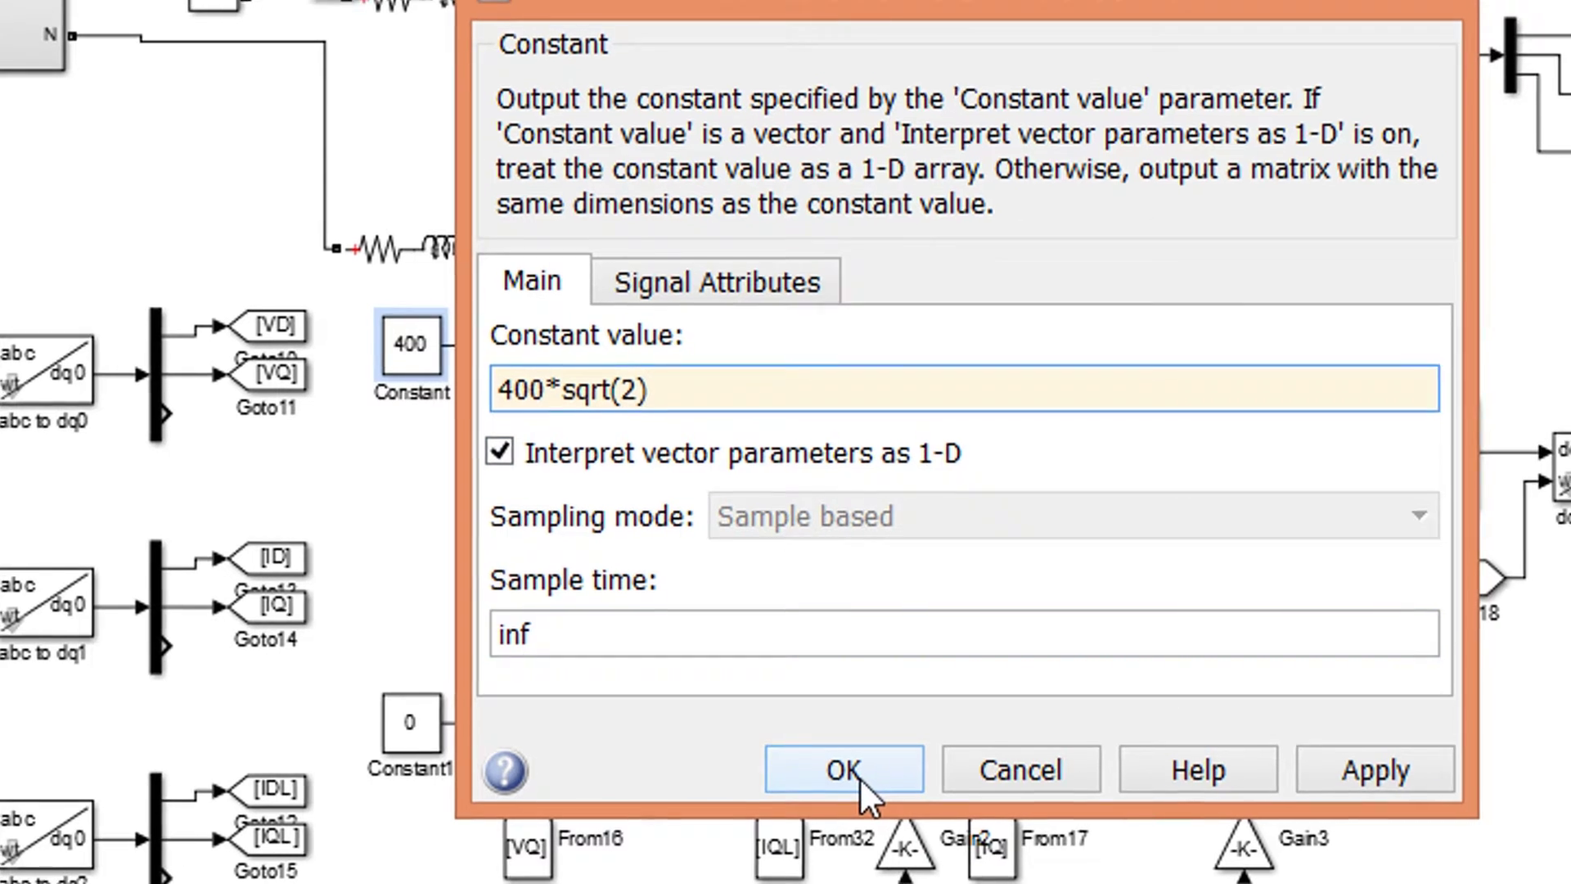
pyautogui.click(851, 773)
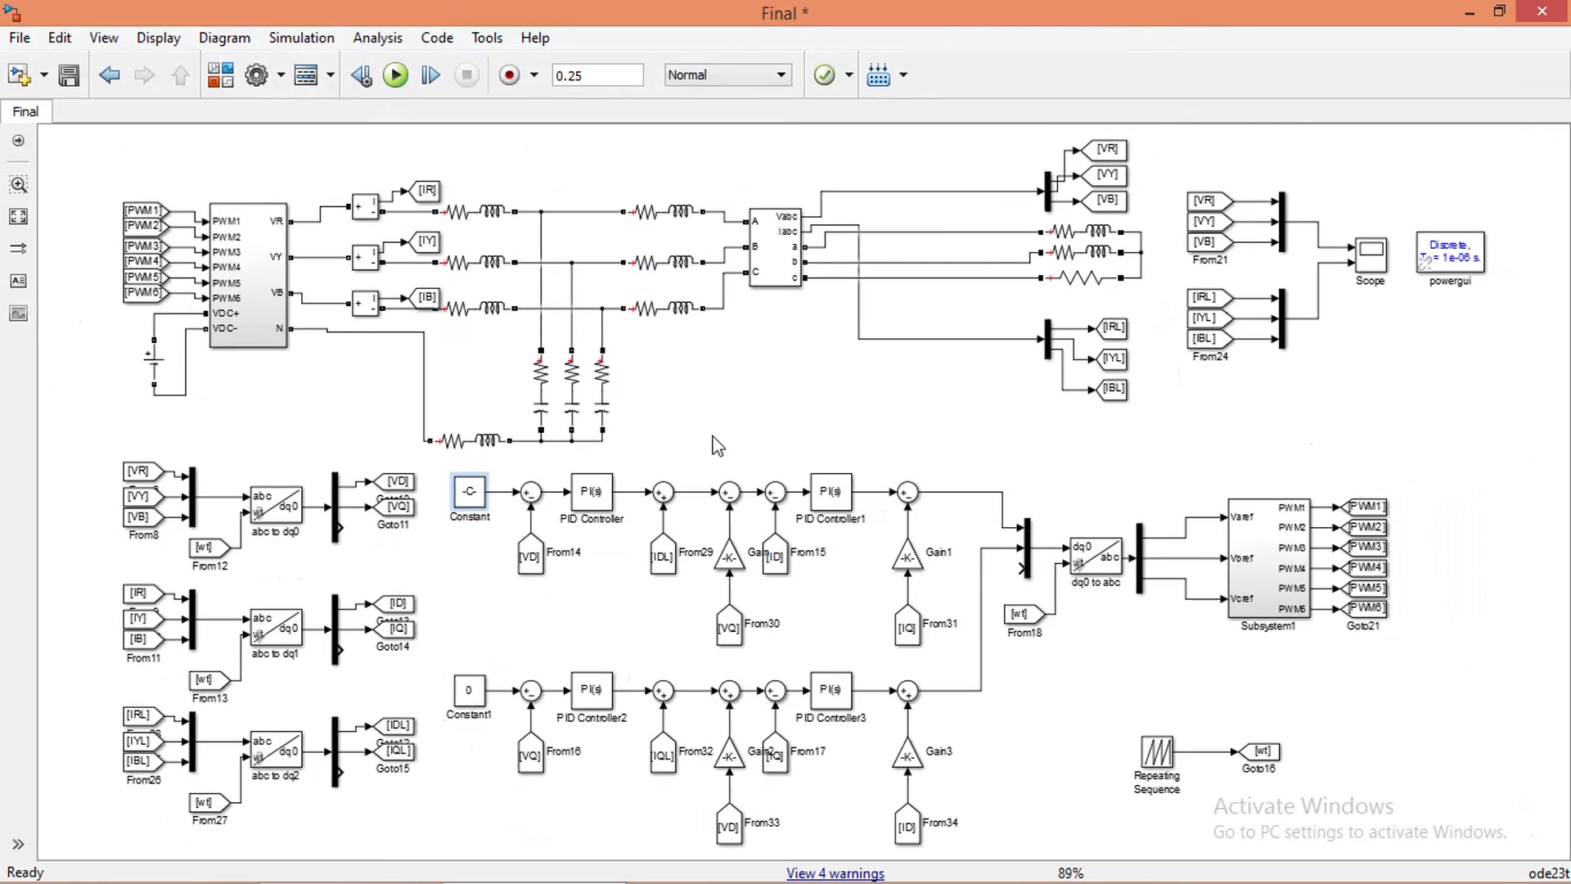
pyautogui.click(395, 75)
pyautogui.doubleClick(1377, 267)
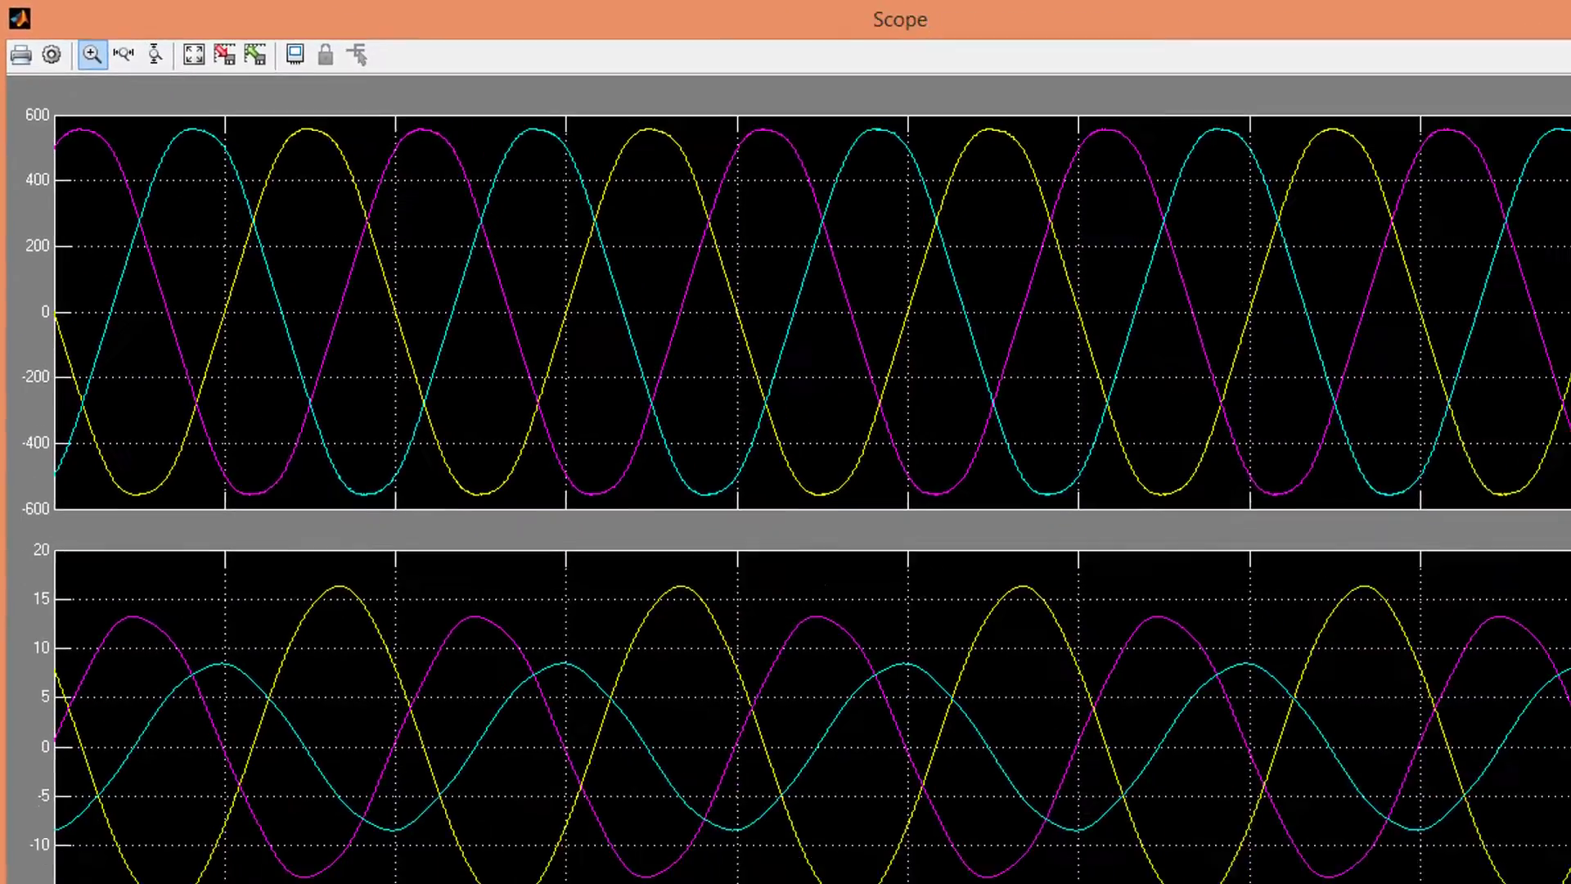
pyautogui.click(1532, 16)
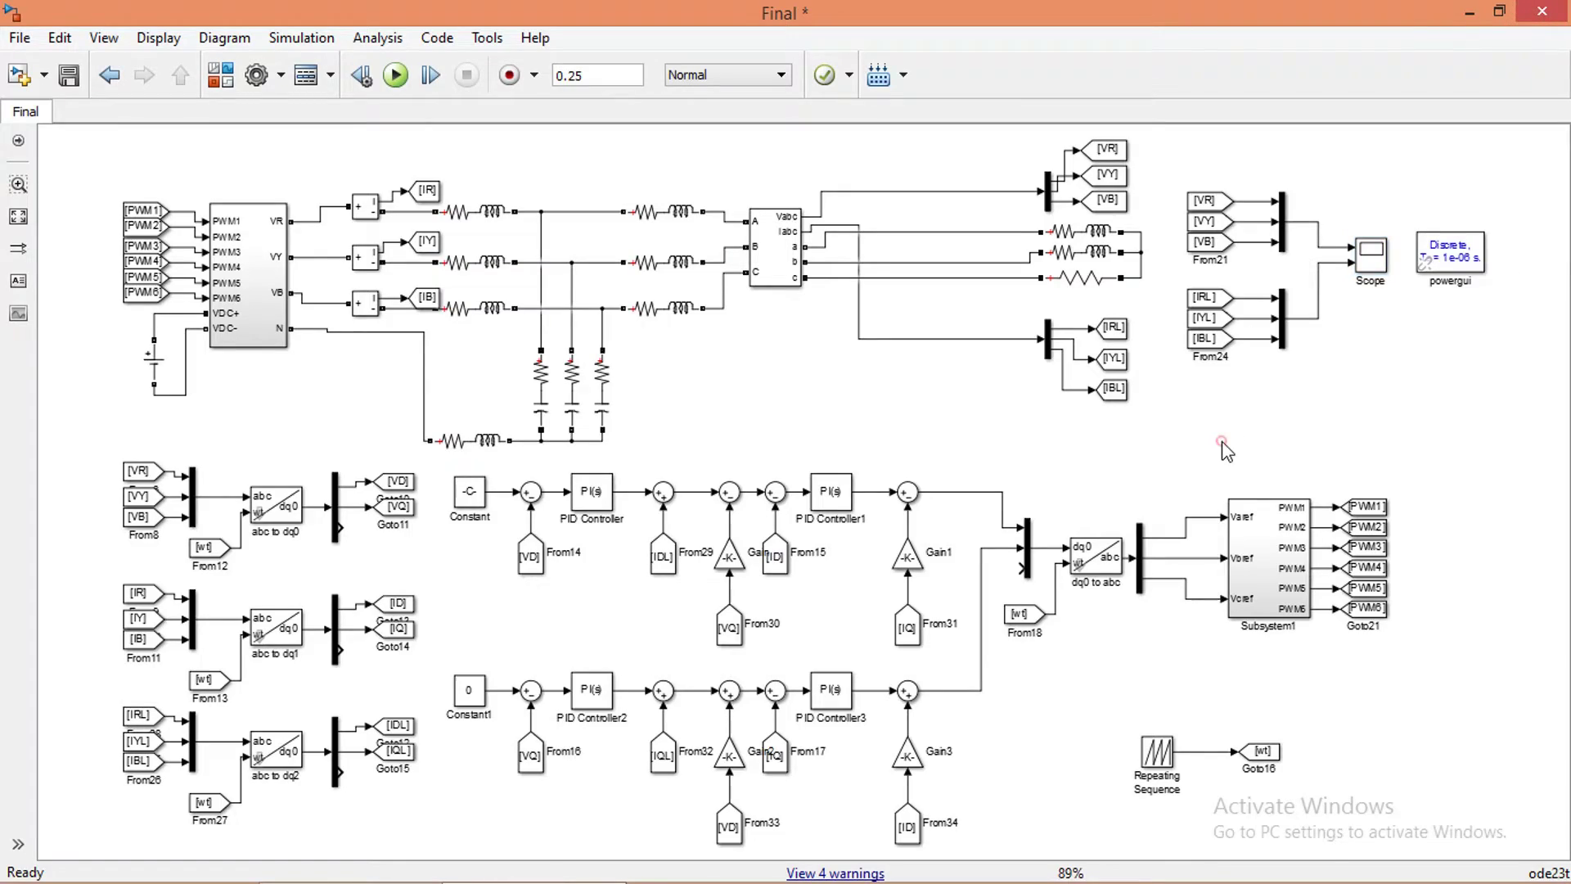
pyautogui.click(928, 363)
# Copy the middle RL load as a new 35-ohm load, then open the Library Browser
pyautogui.click(1098, 254)
pyautogui.moveTo(1099, 253); pyautogui.dragTo(872, 384)
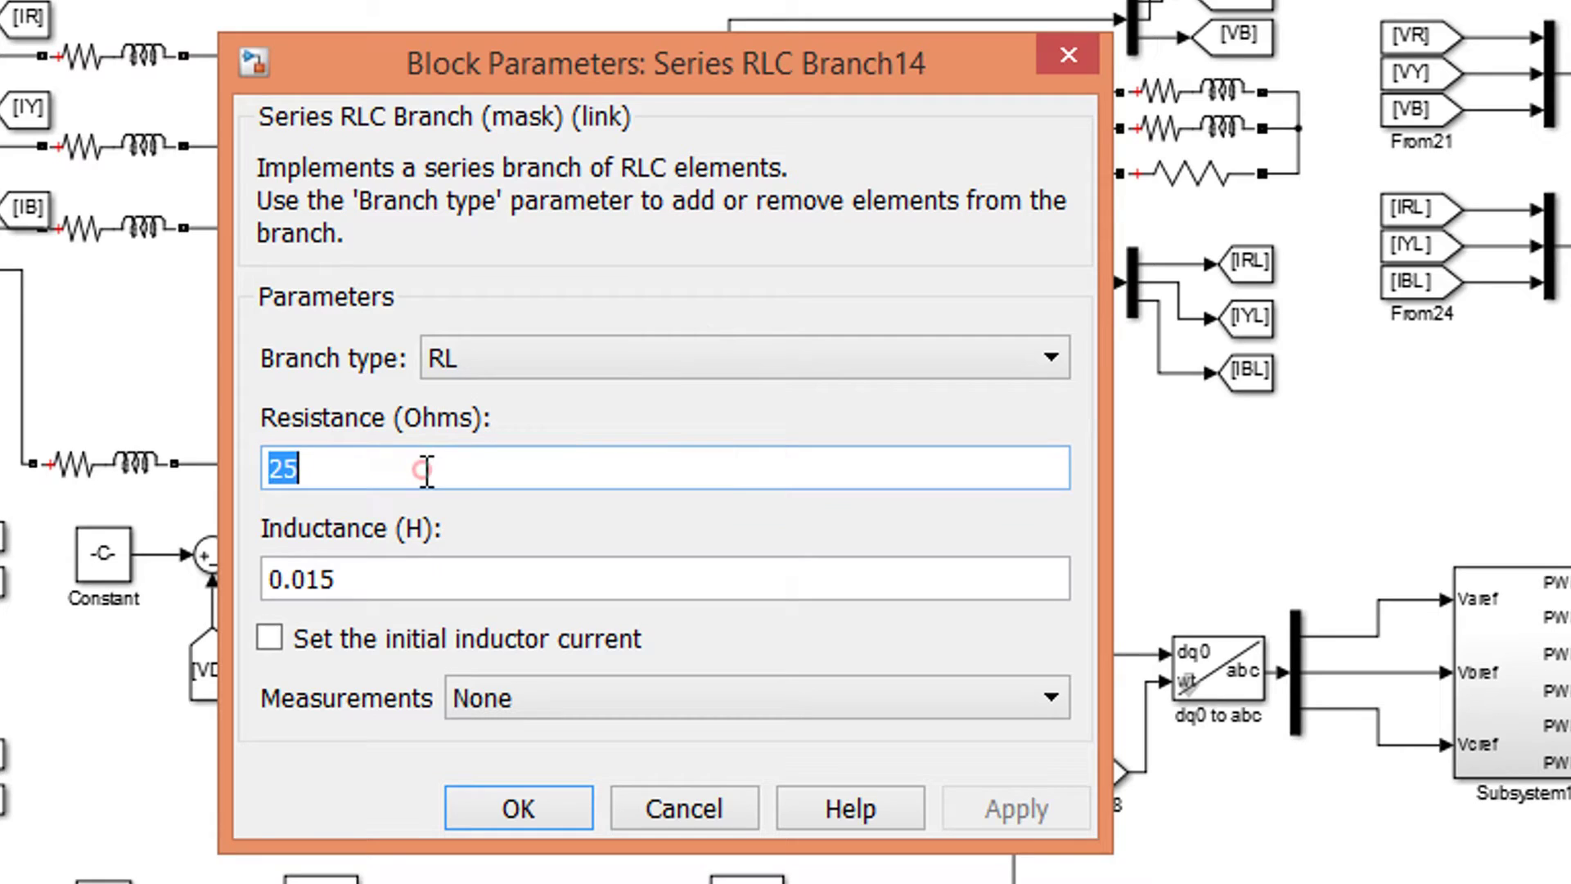
pyautogui.write('35')
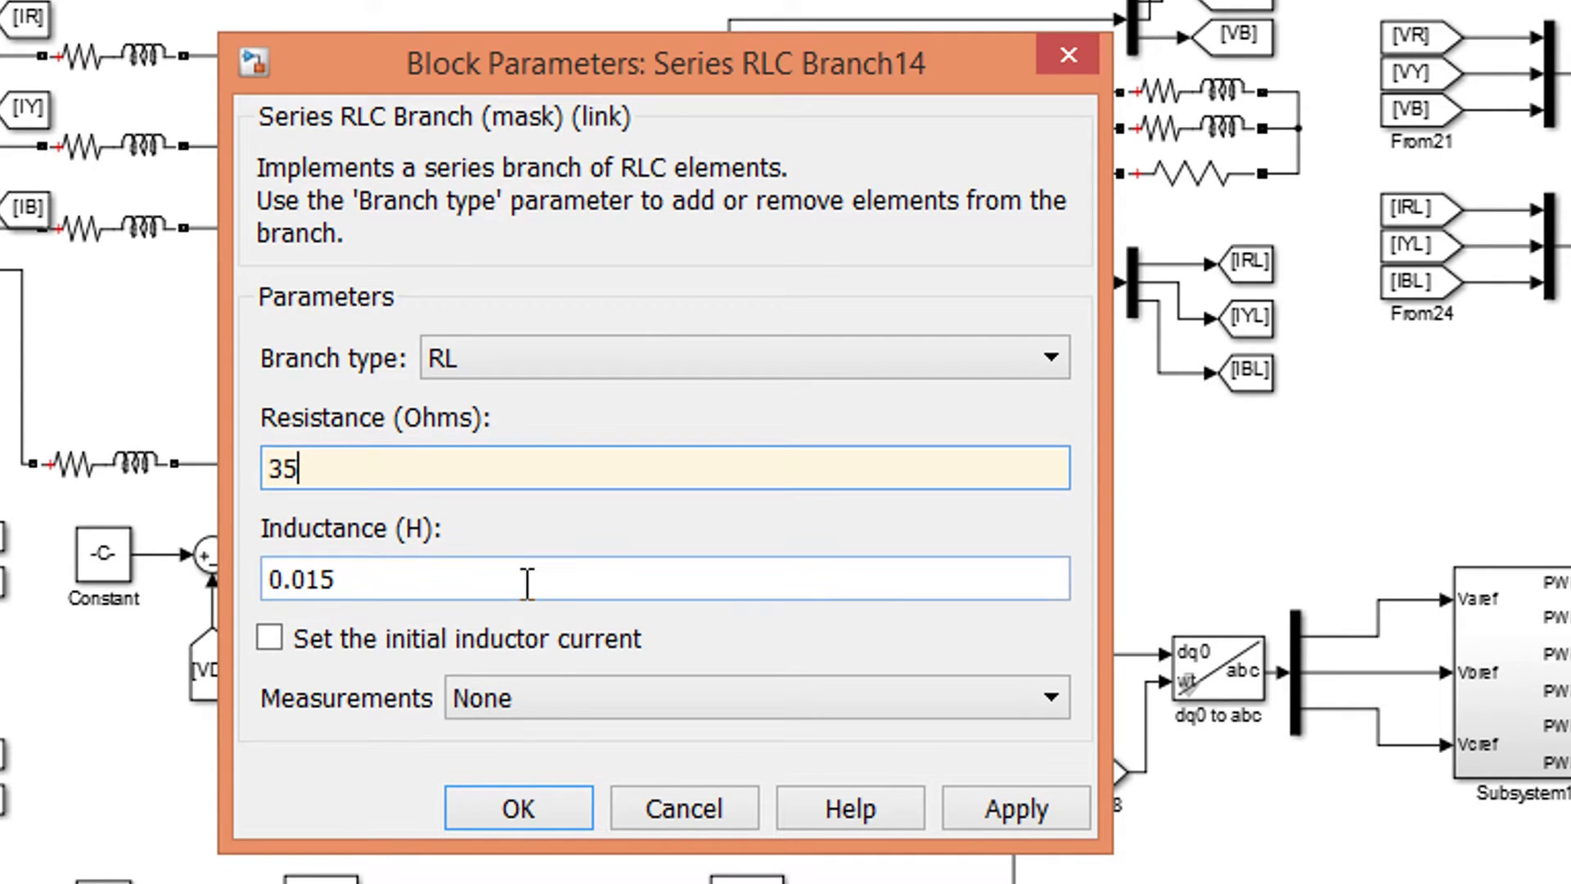
pyautogui.click(537, 792)
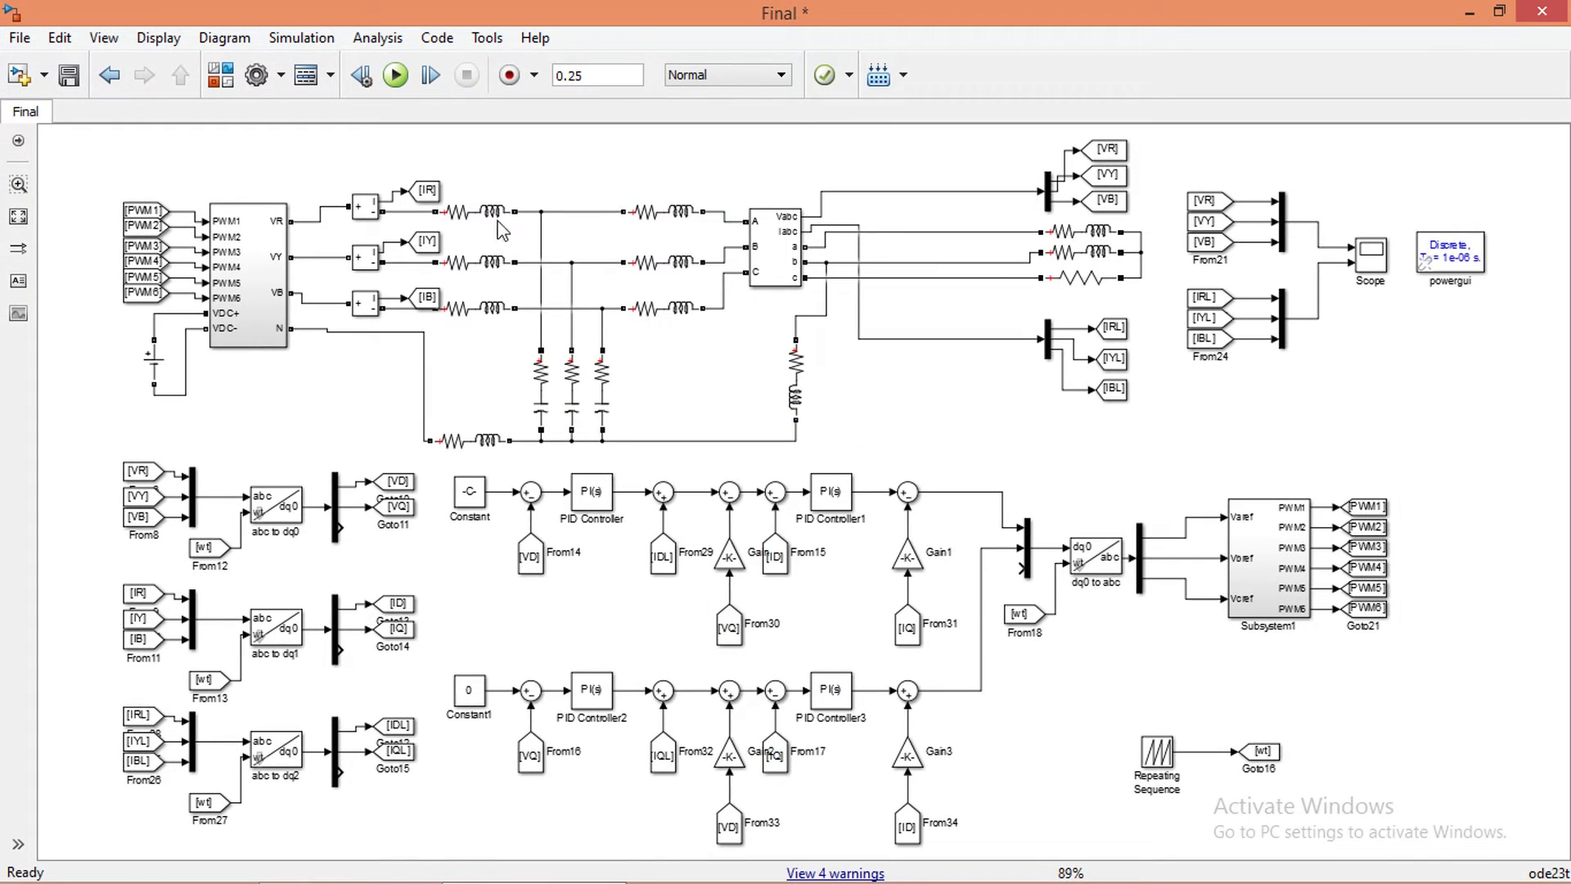
pyautogui.click(221, 75)
# Add a Voltage Measurement block beside the new load and connect phase b to its input
pyautogui.click(1130, 209)
pyautogui.write('voltage meas')
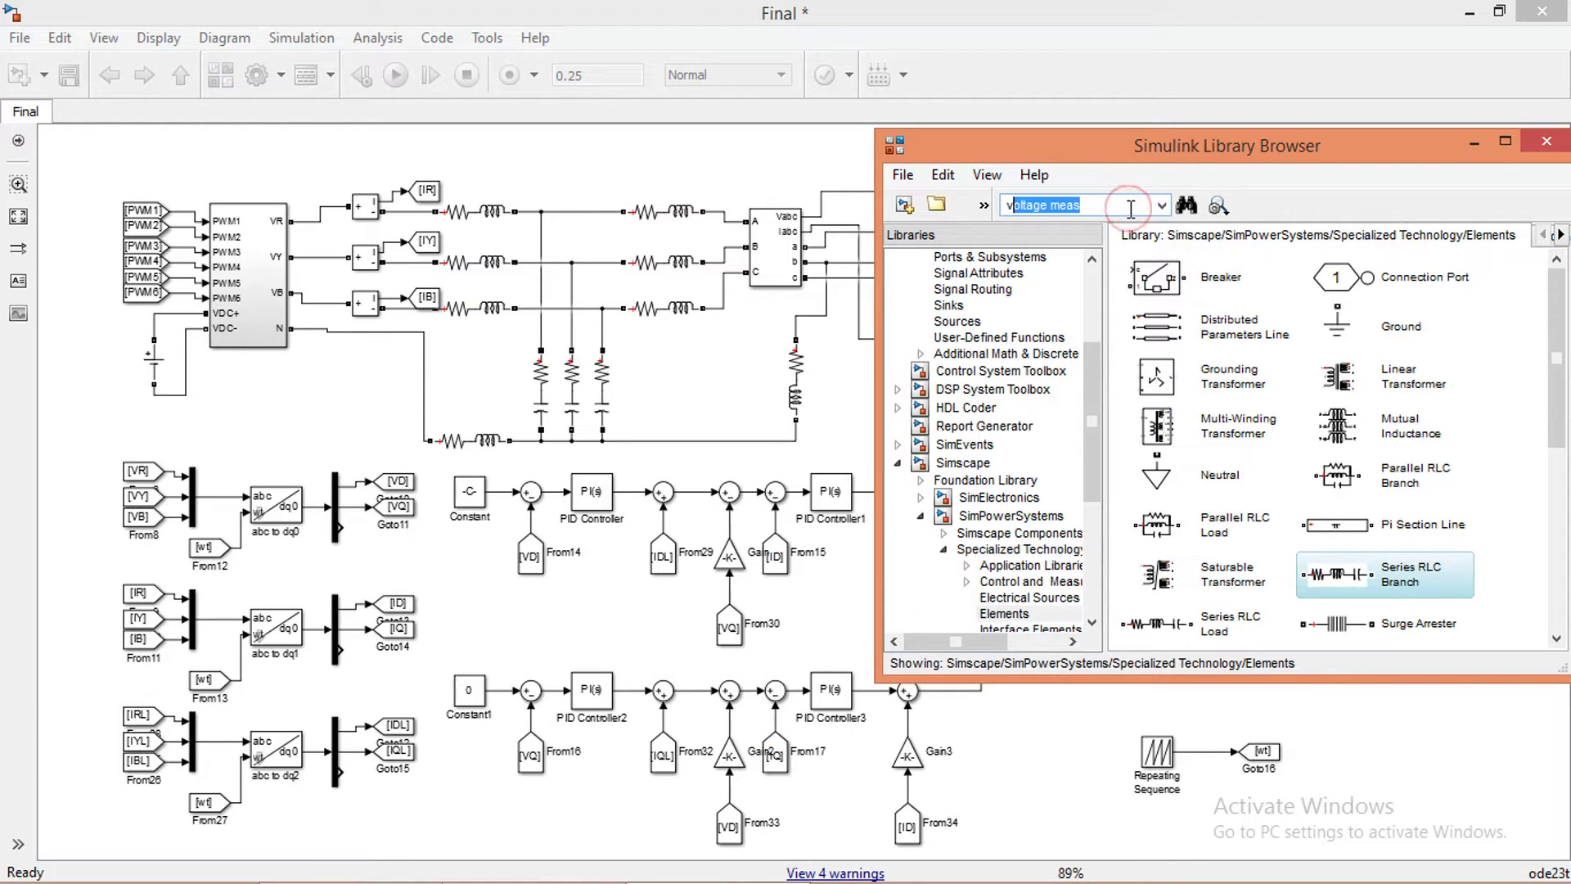
pyautogui.press('Return')
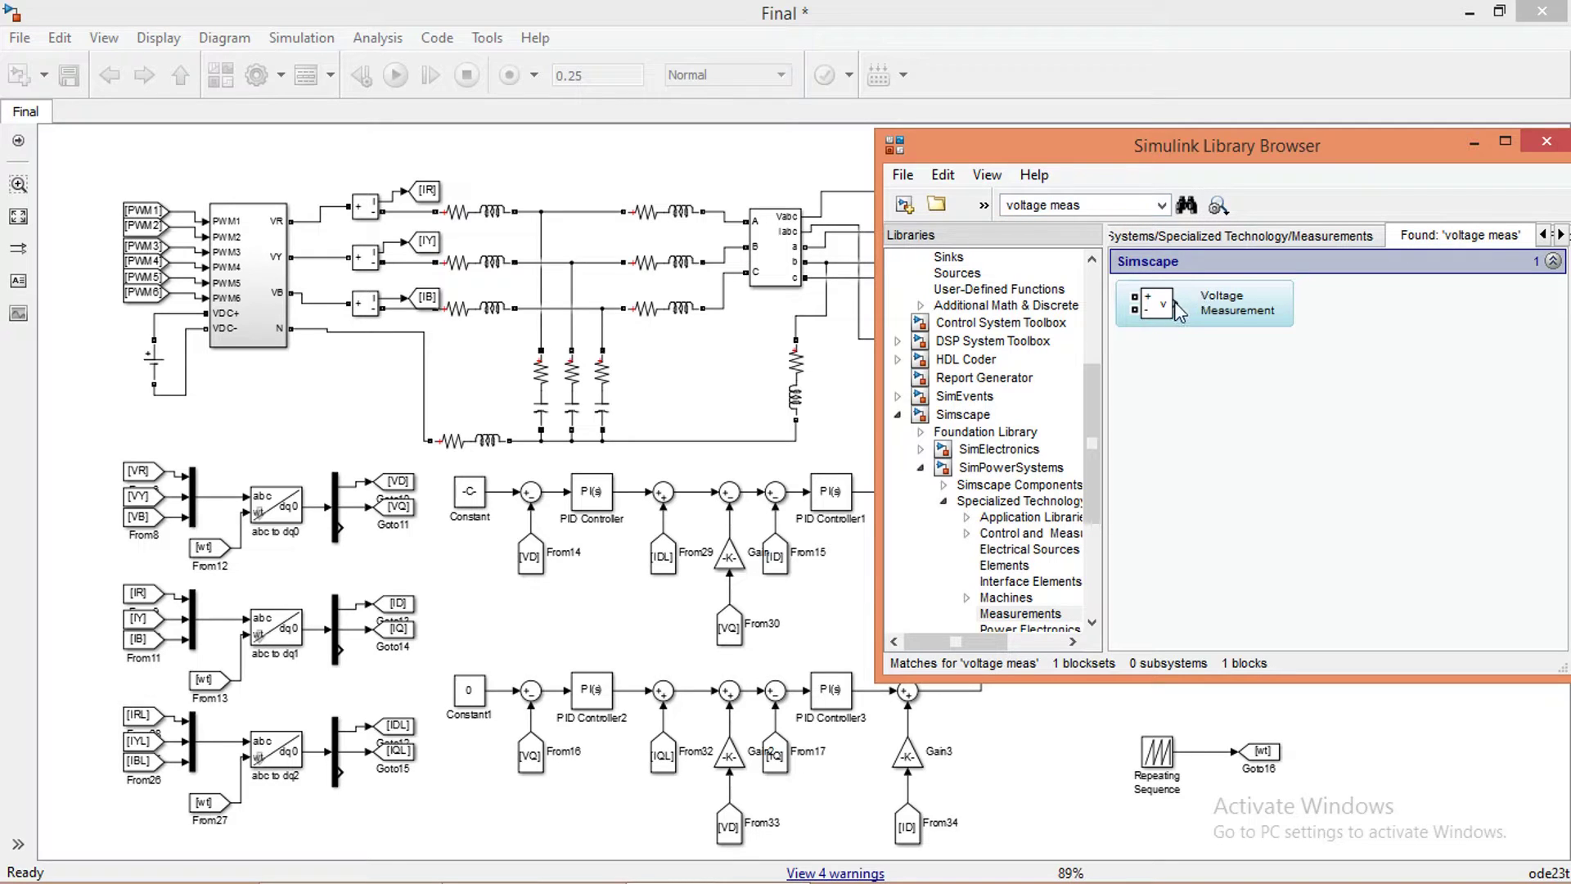
pyautogui.moveTo(1166, 302); pyautogui.dragTo(858, 380)
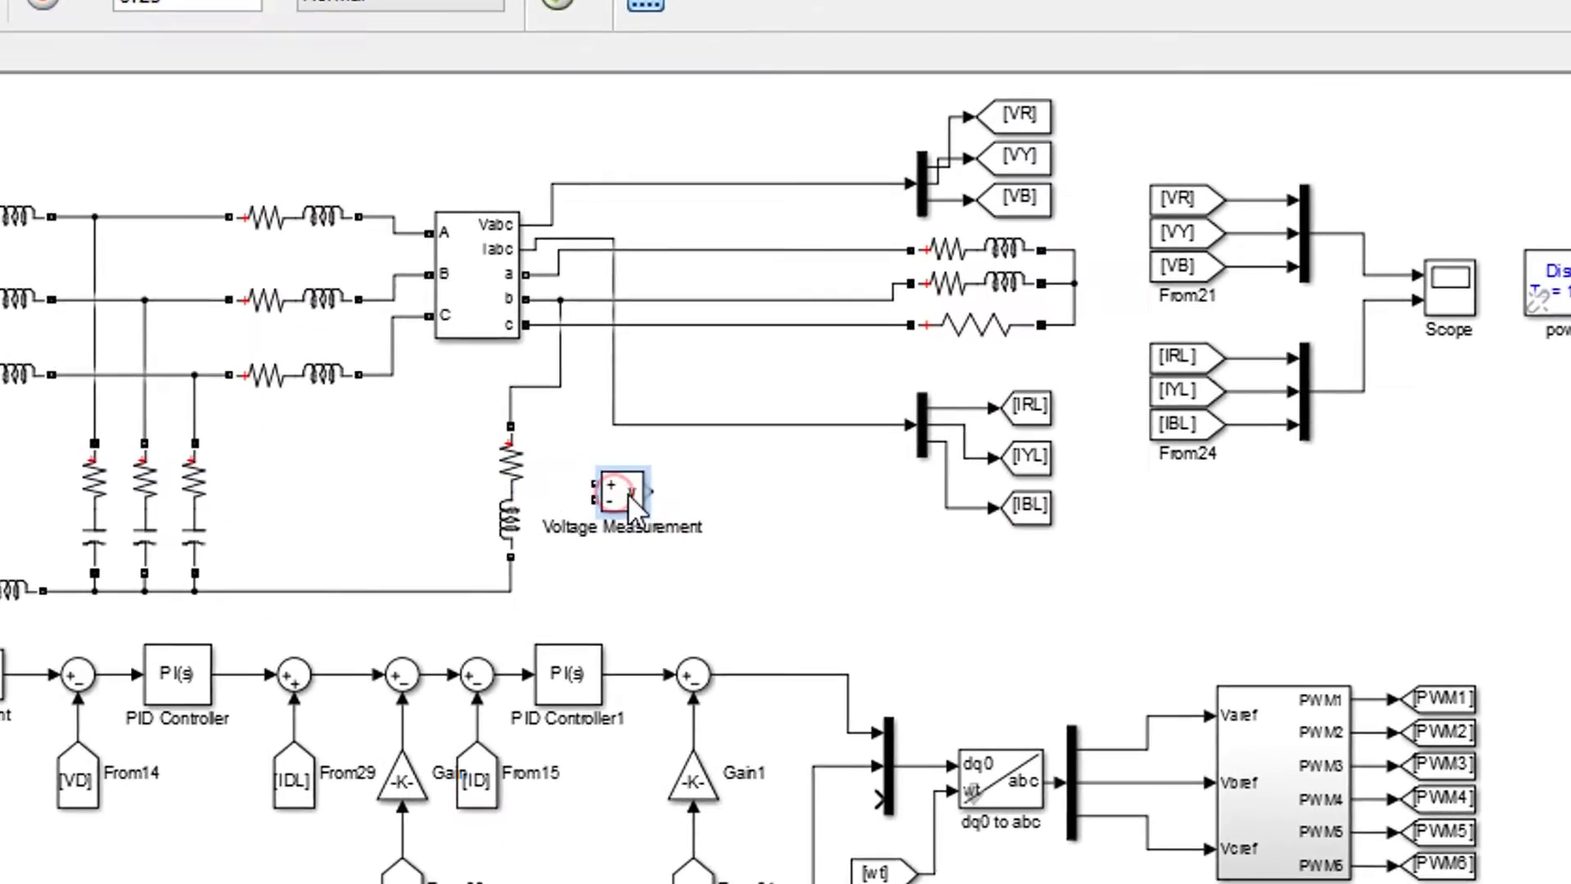
pyautogui.moveTo(340, 446); pyautogui.dragTo(218, 719)
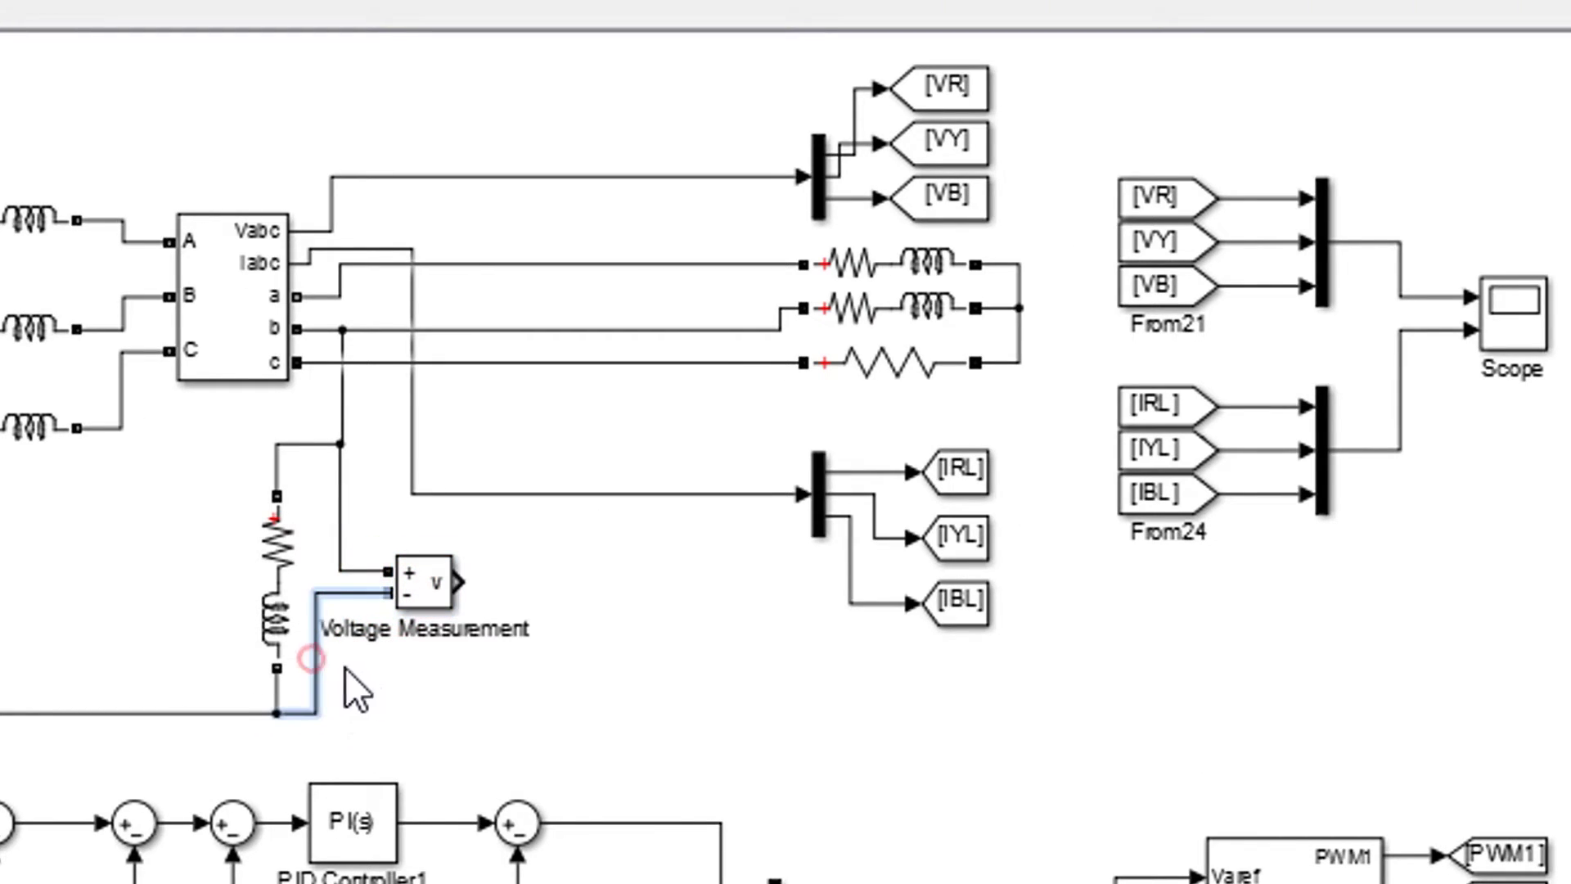
# Copy a scope as Scope1 on the measurement output and set it to 1 axis
pyautogui.moveTo(1485, 335); pyautogui.dragTo(602, 585)
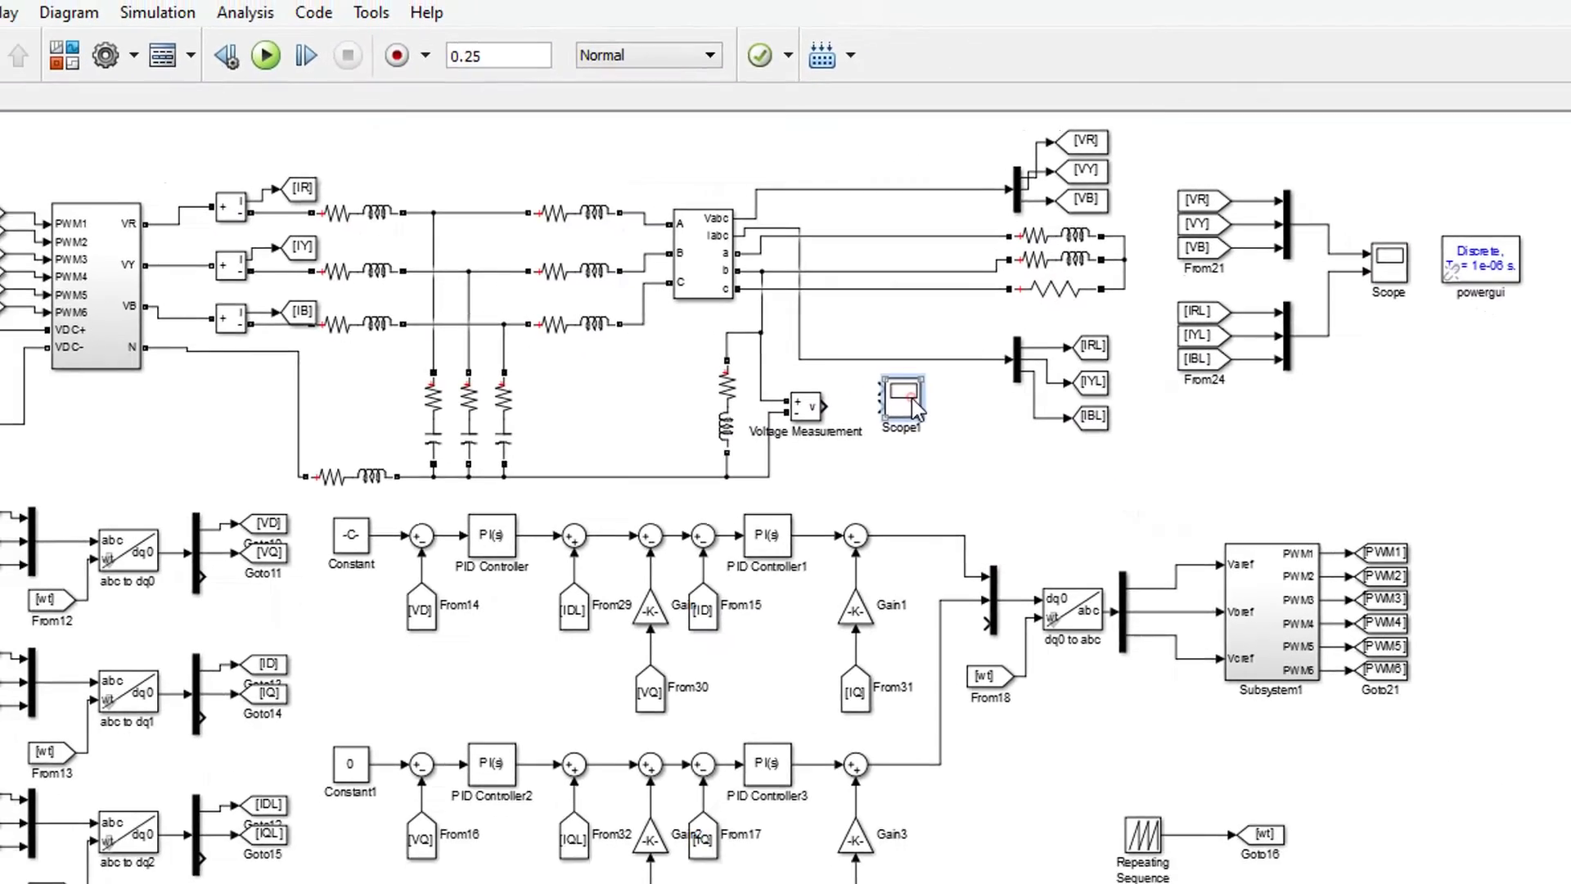
pyautogui.doubleClick(908, 399)
pyautogui.click(46, 48)
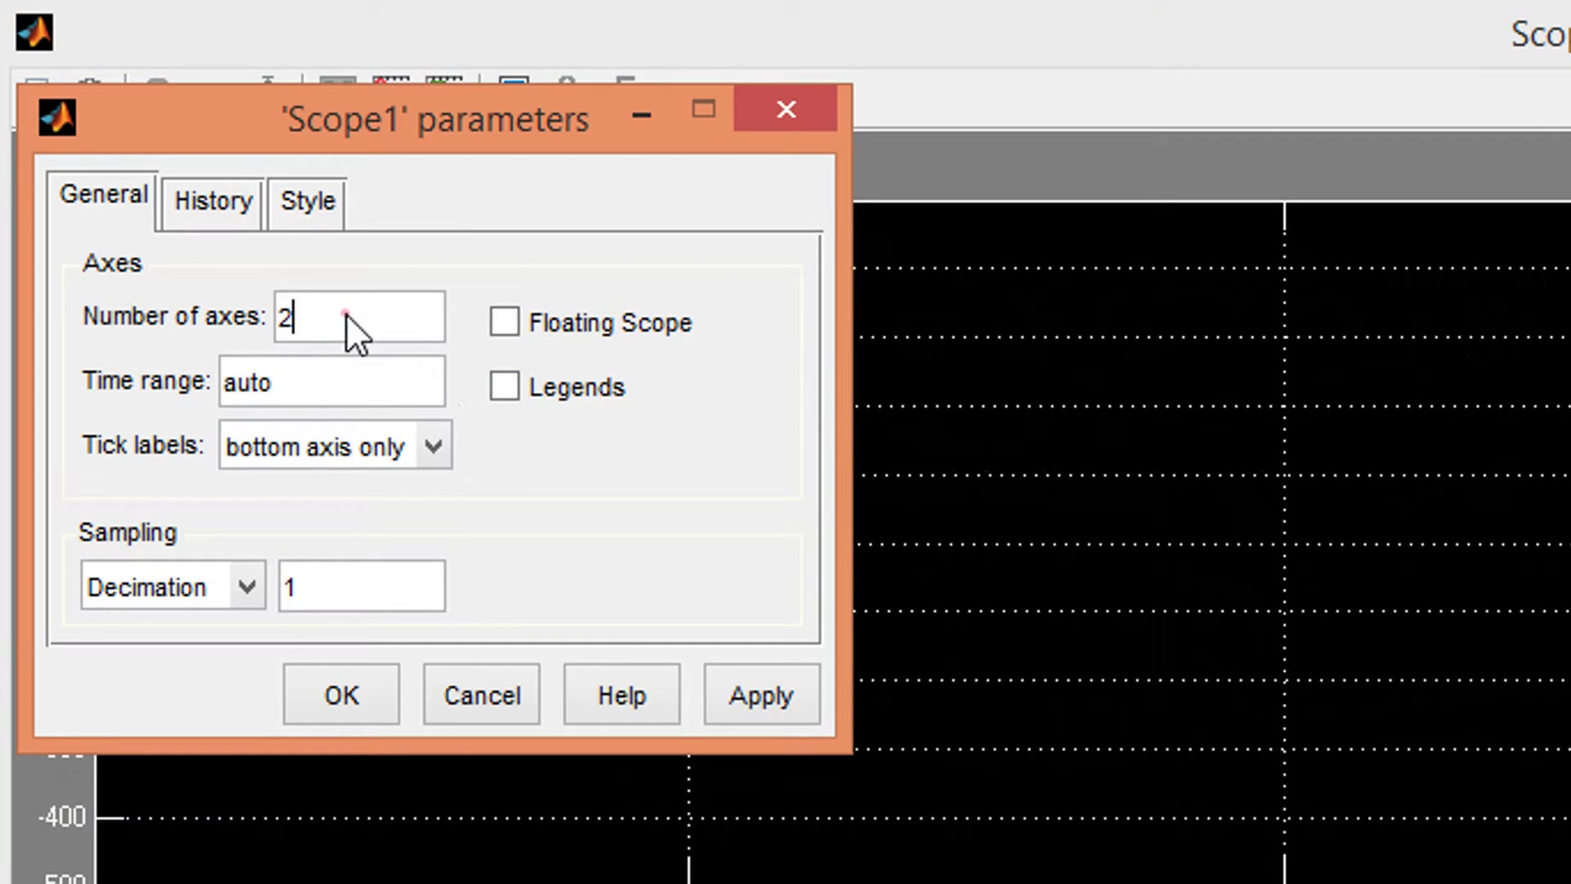
pyautogui.doubleClick(345, 313)
pyautogui.write('1')
pyautogui.click(347, 677)
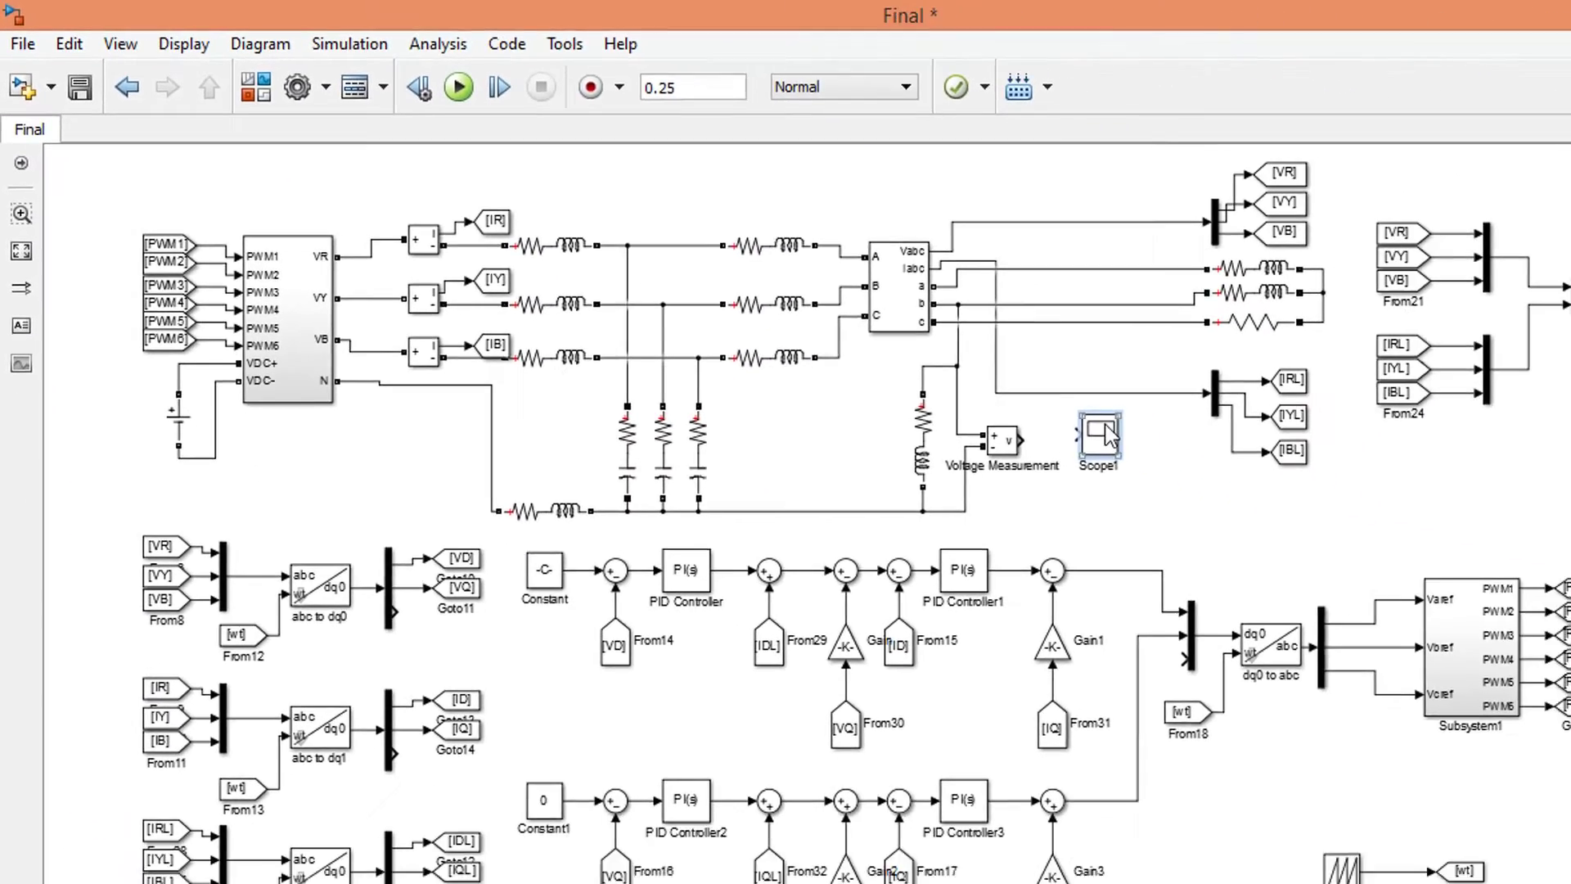
pyautogui.click(1095, 433)
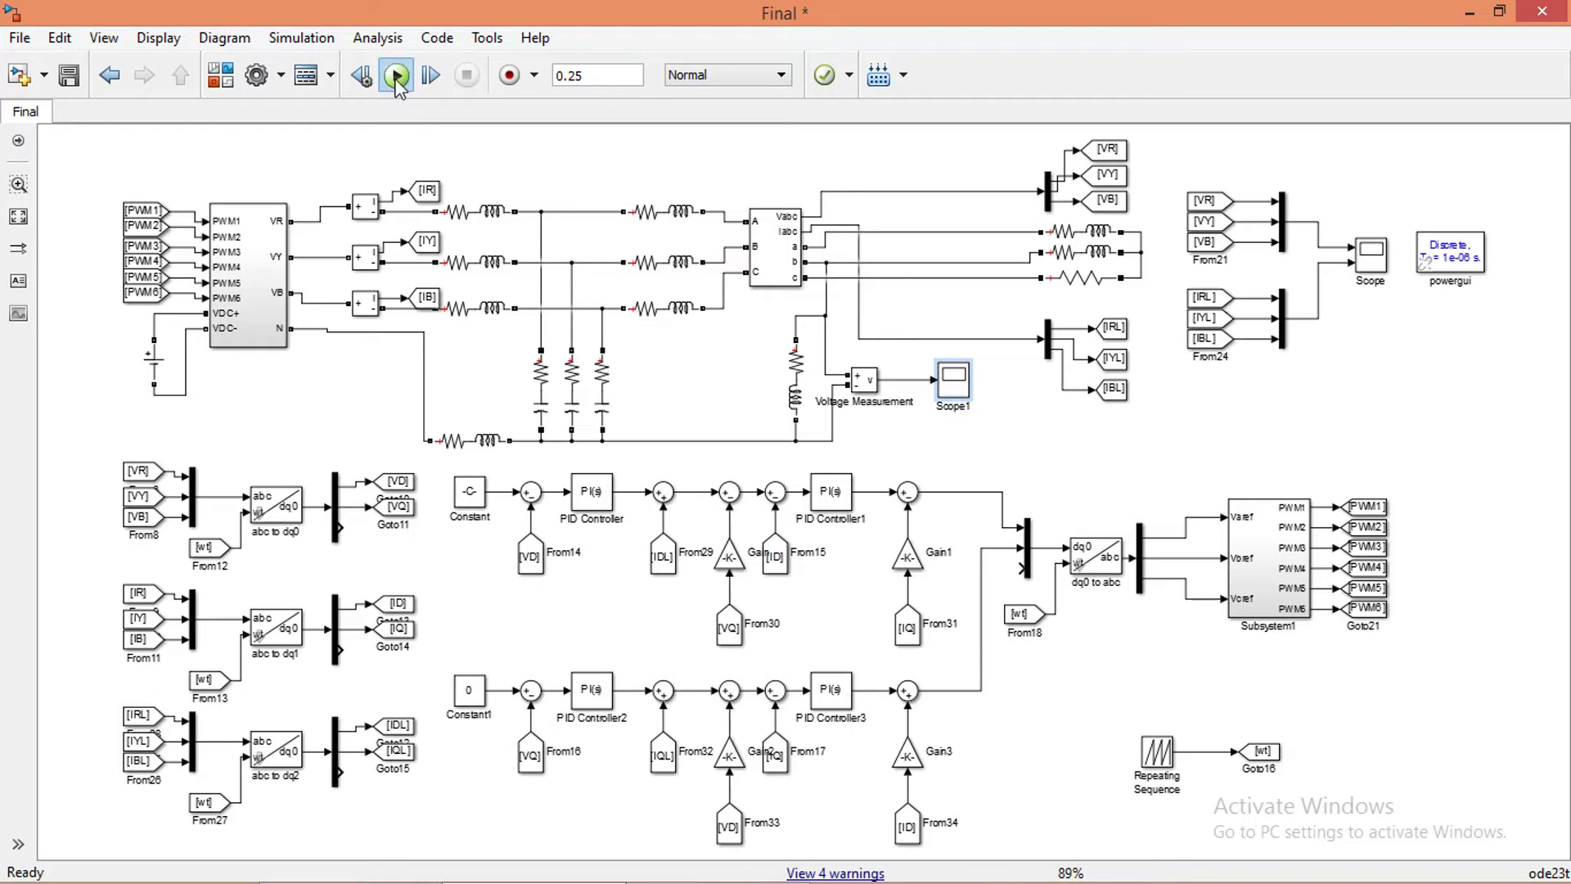
pyautogui.click(395, 75)
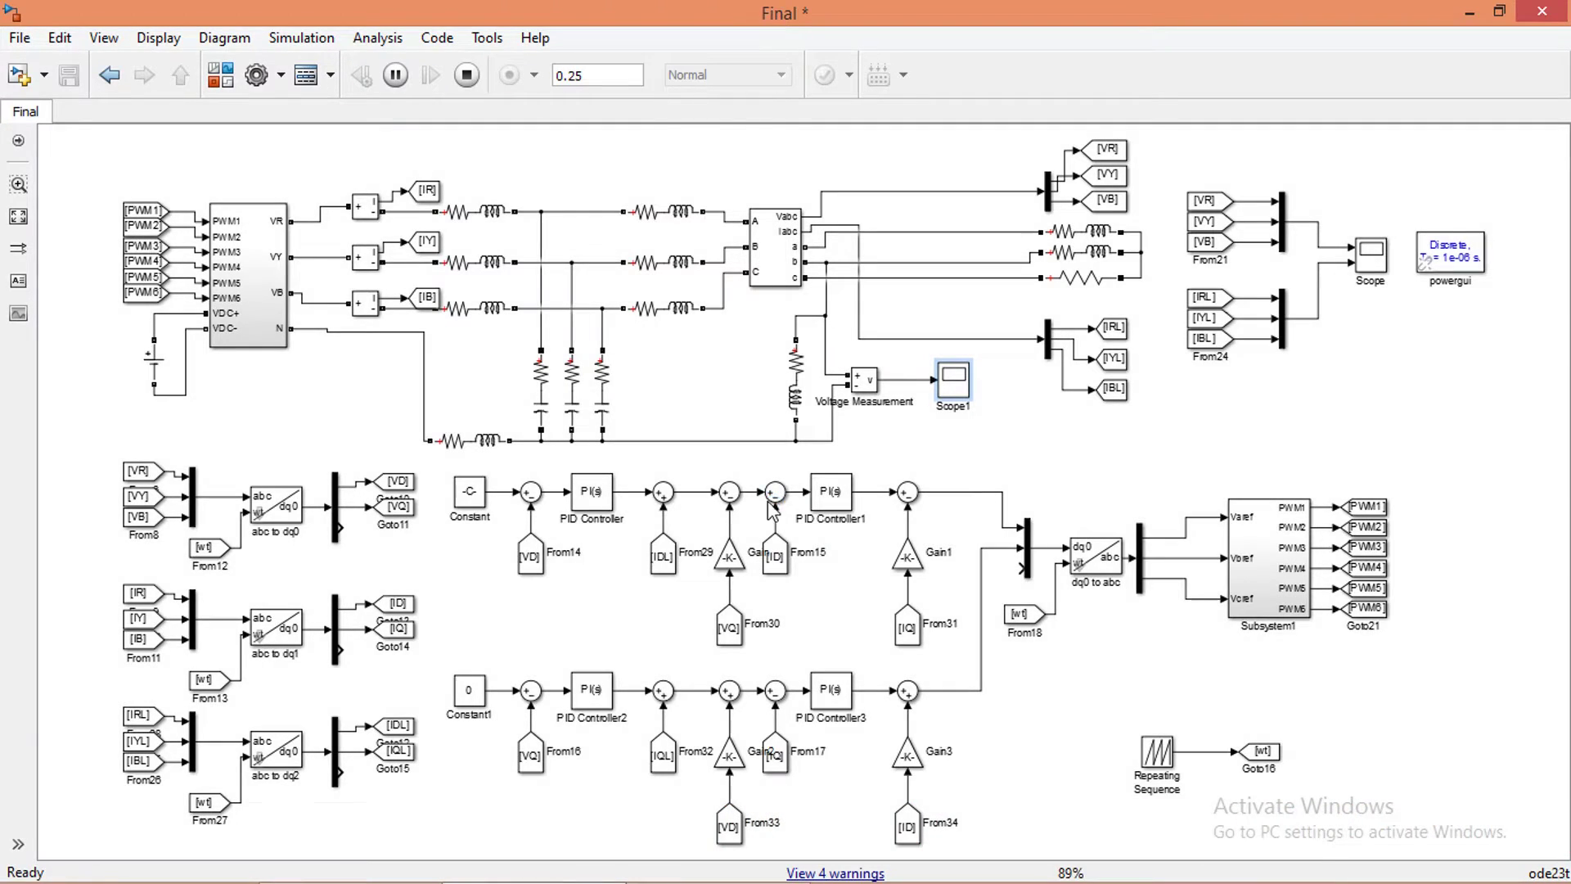
pyautogui.click(1381, 256)
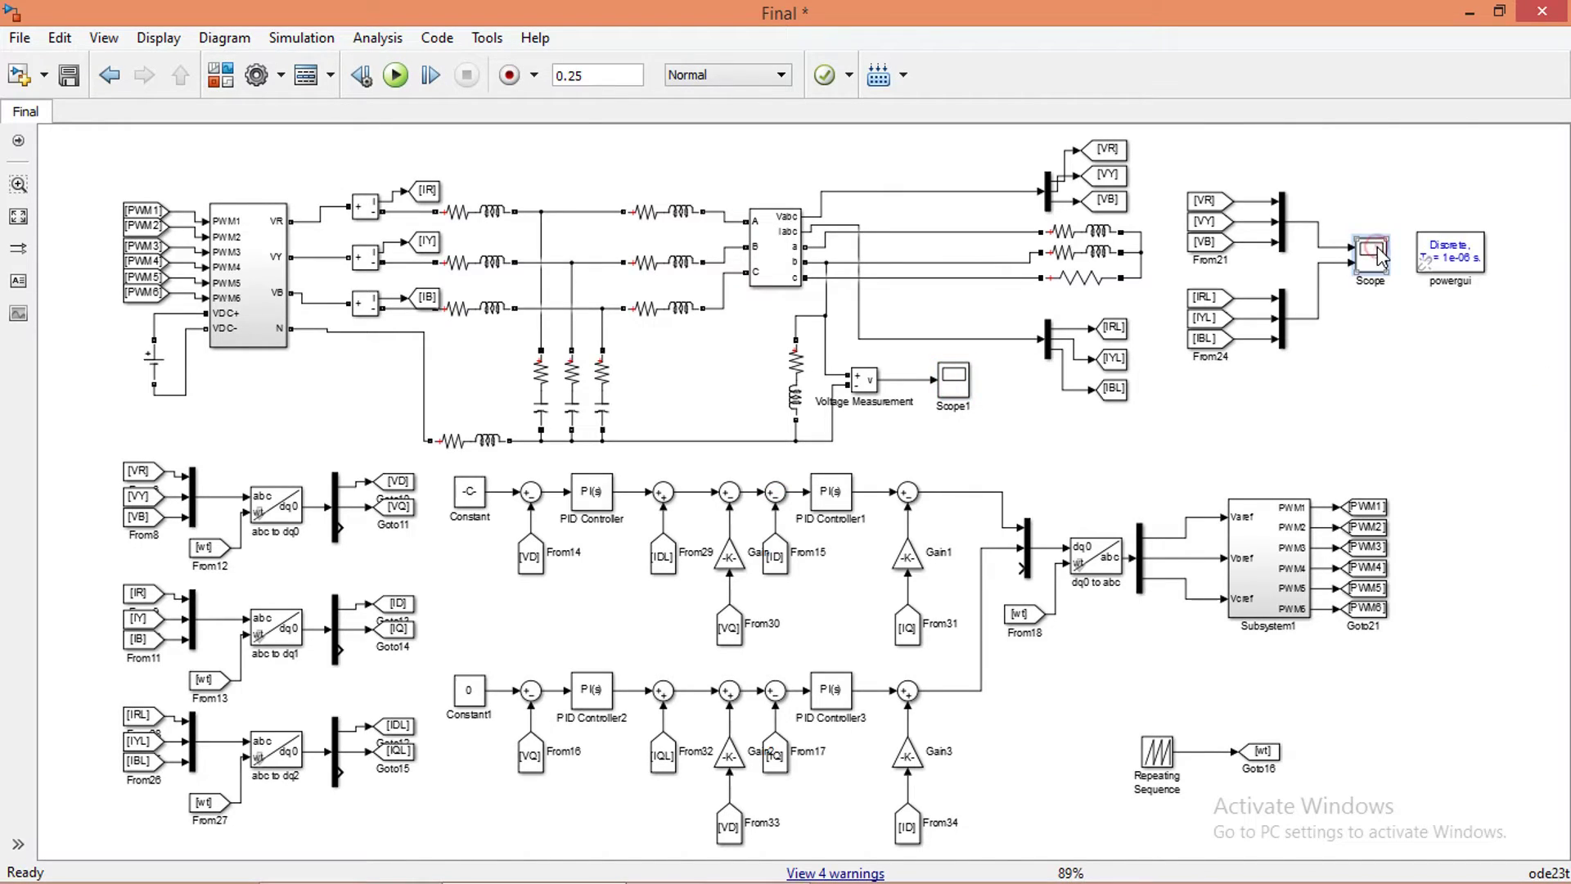
pyautogui.doubleClick(1381, 256)
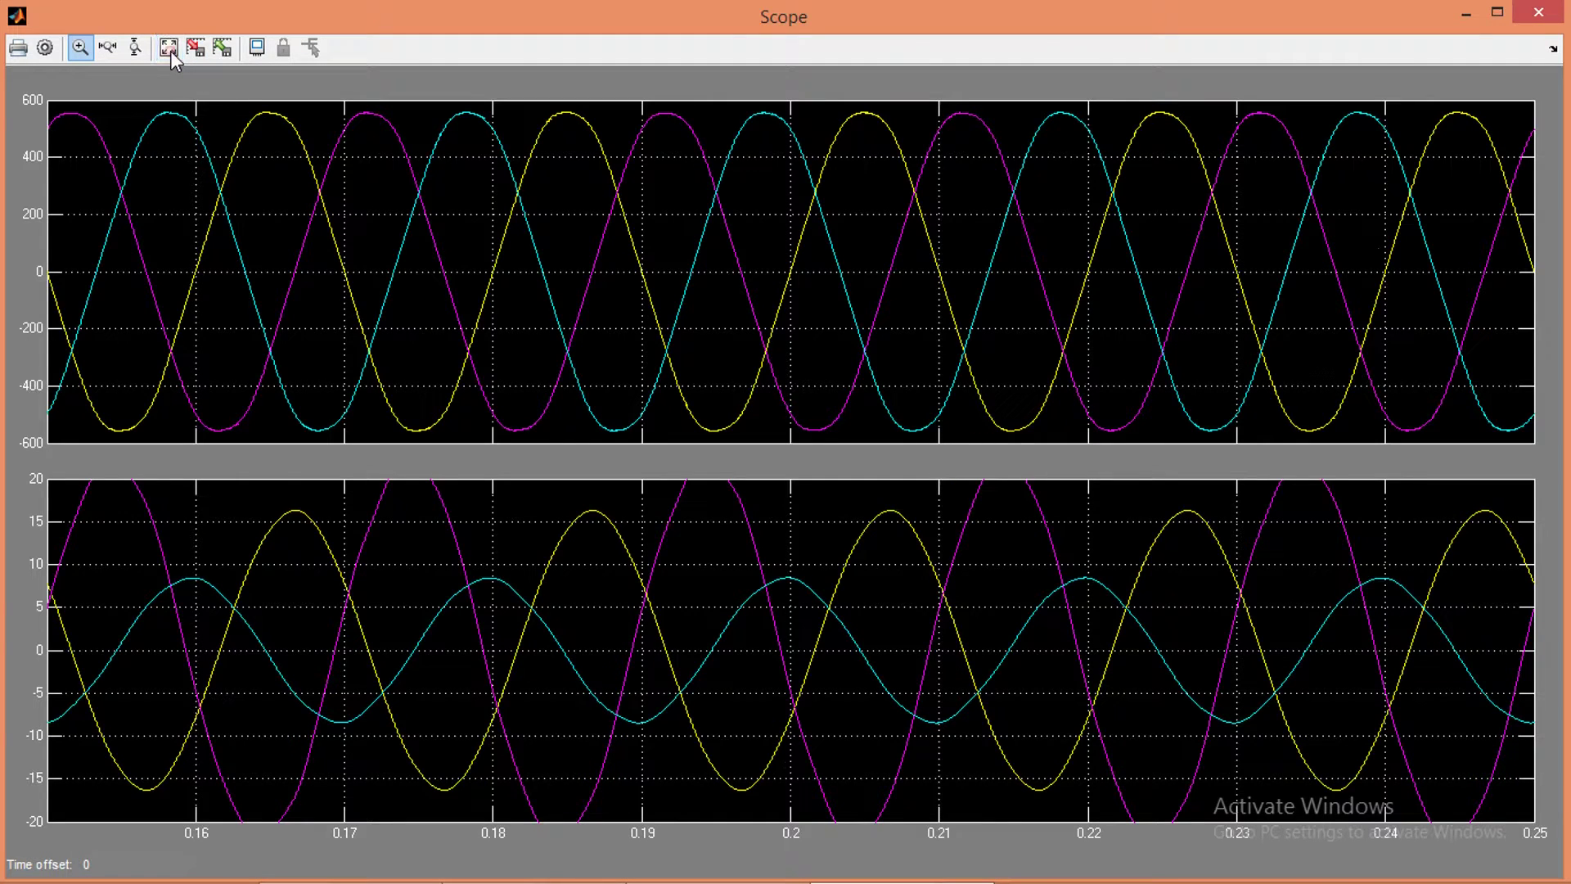
pyautogui.click(170, 49)
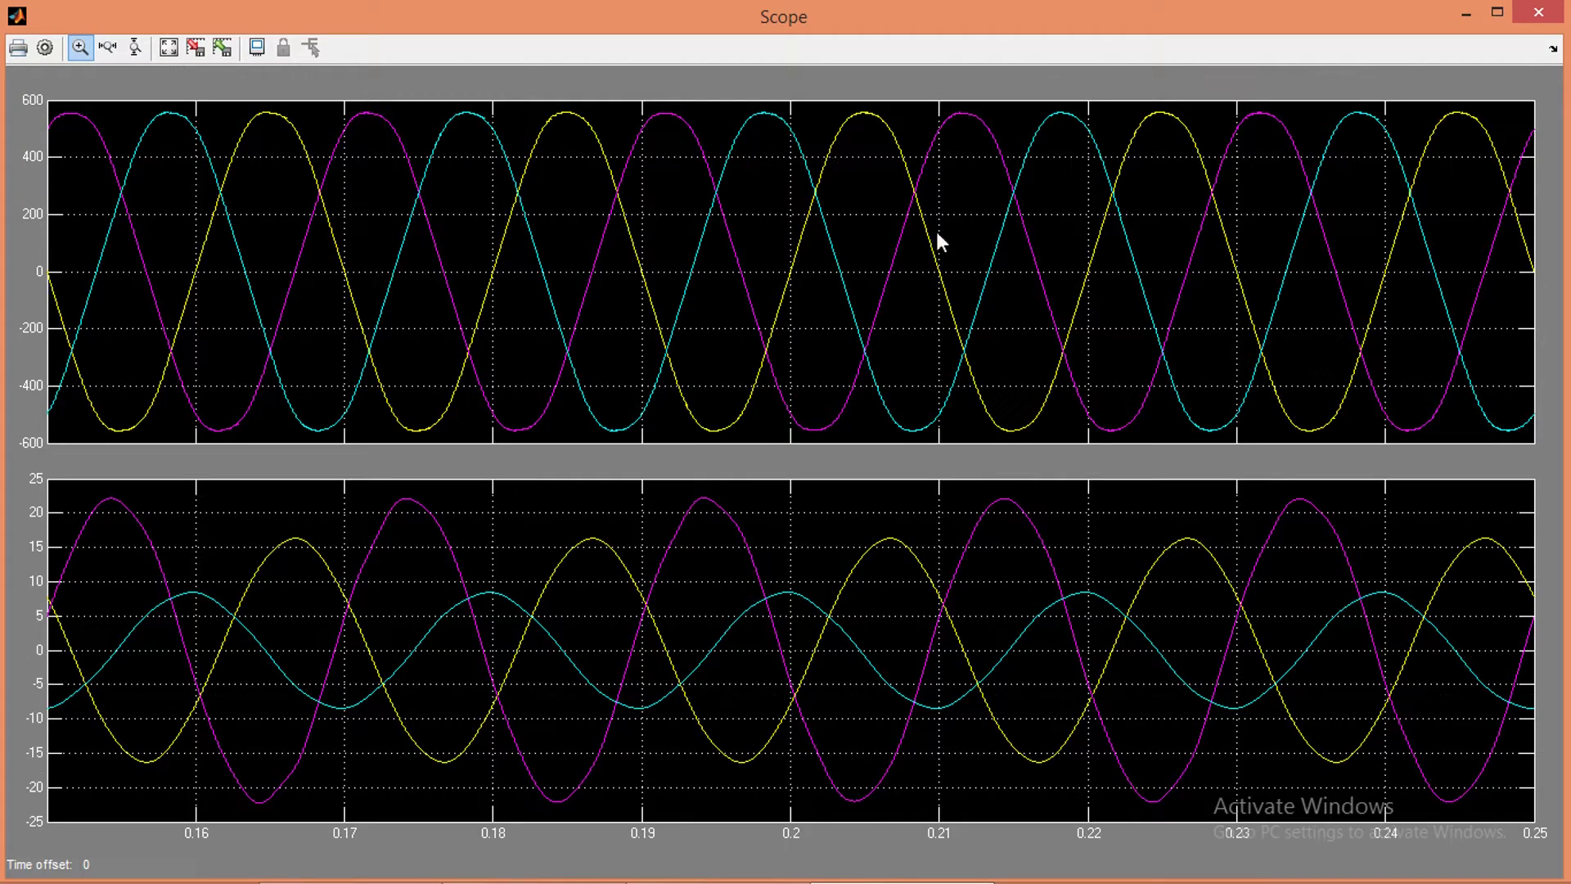
pyautogui.click(1536, 23)
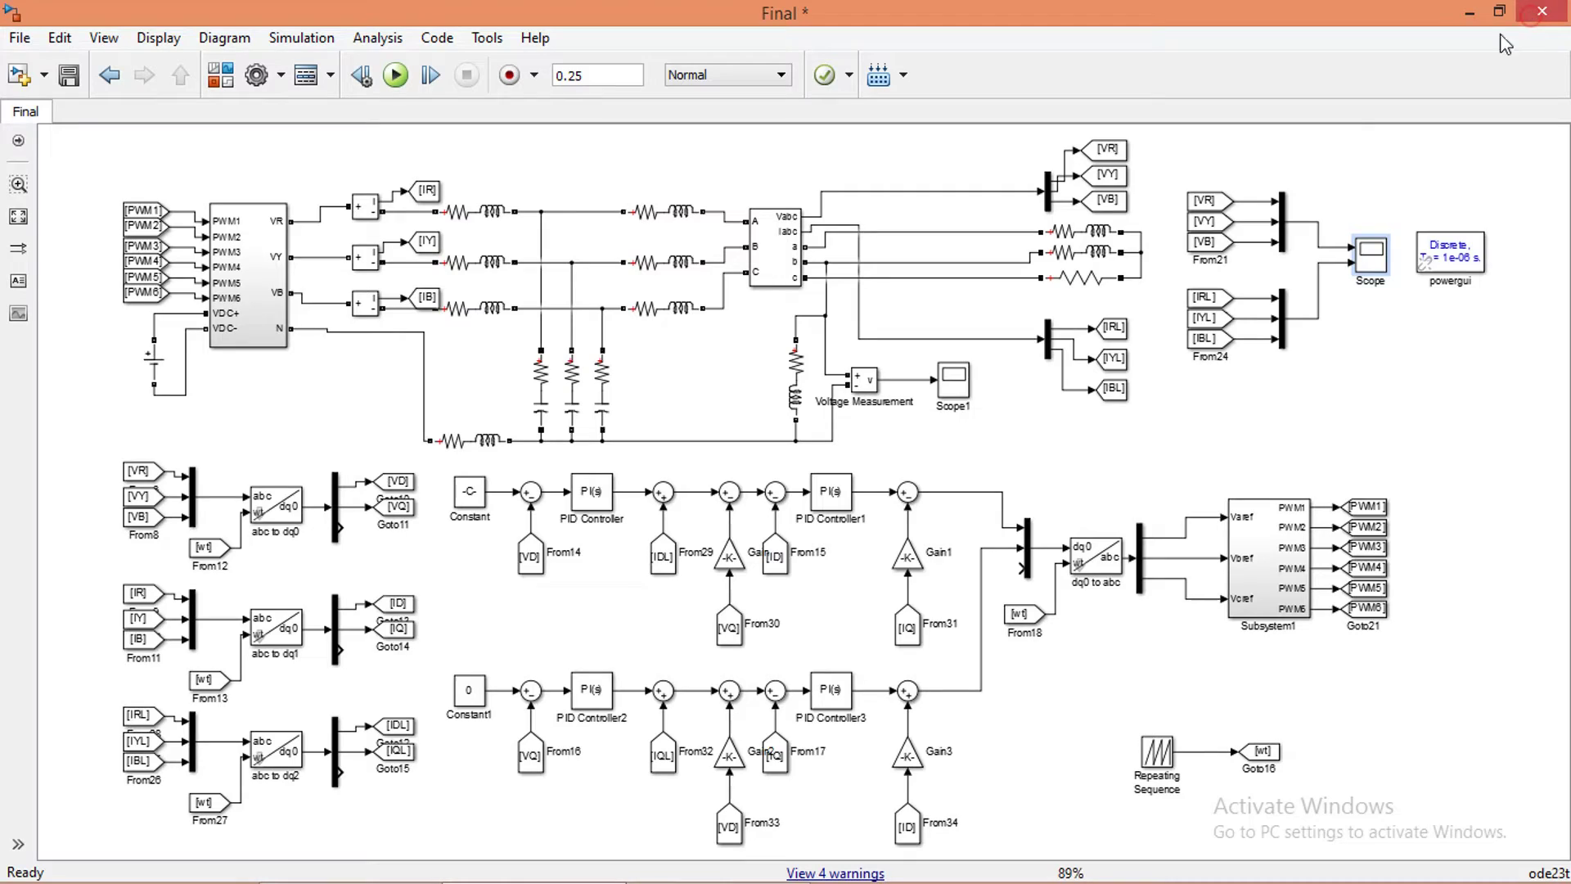
pyautogui.click(956, 383)
pyautogui.doubleClick(954, 378)
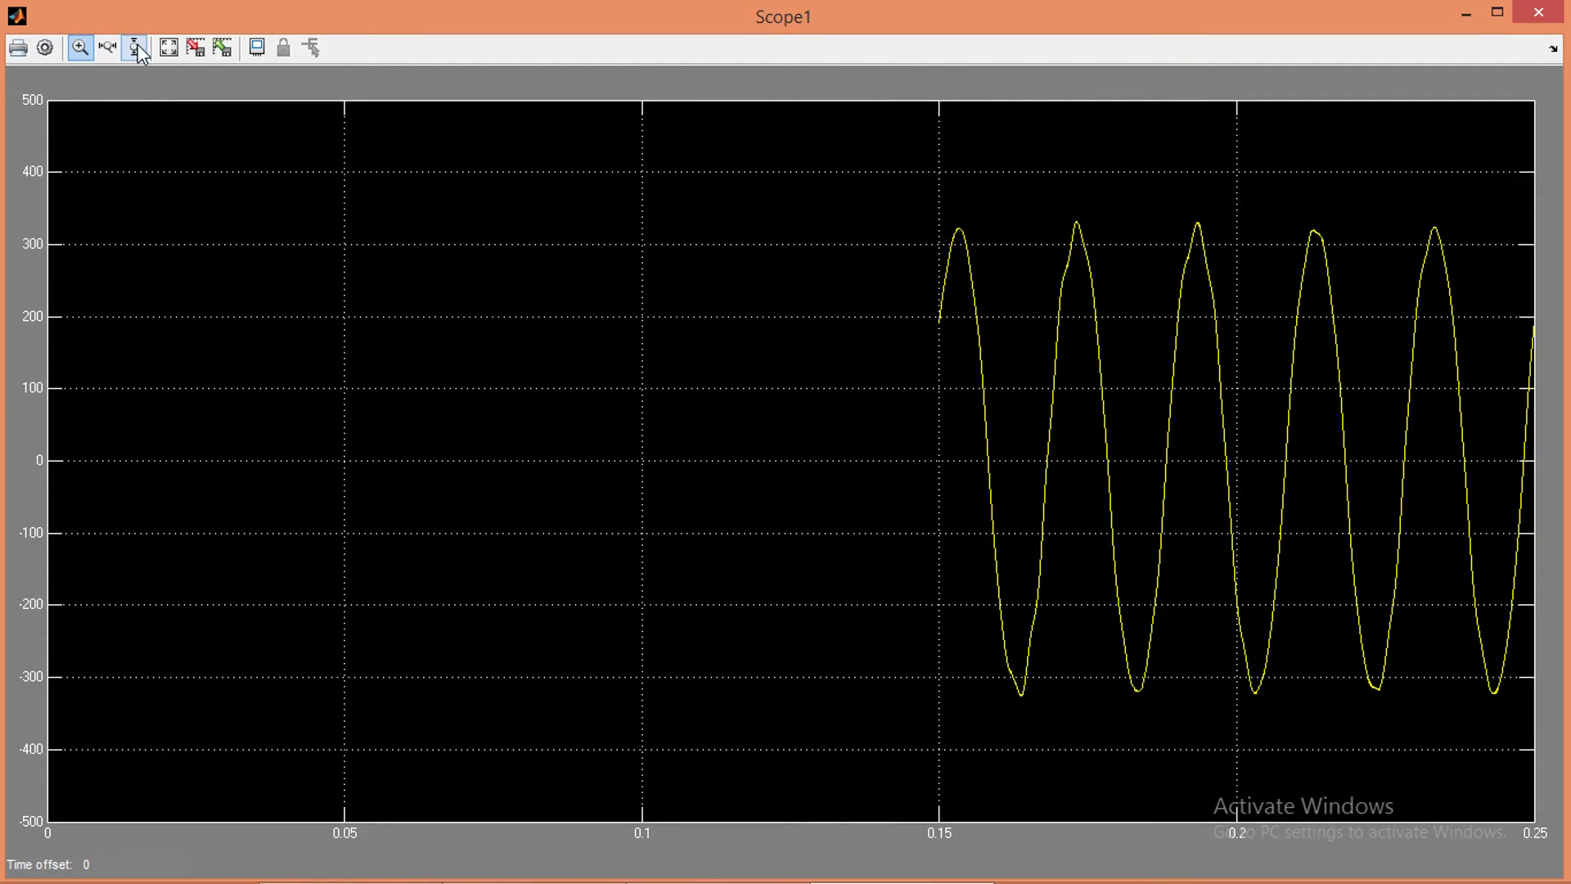
pyautogui.click(166, 49)
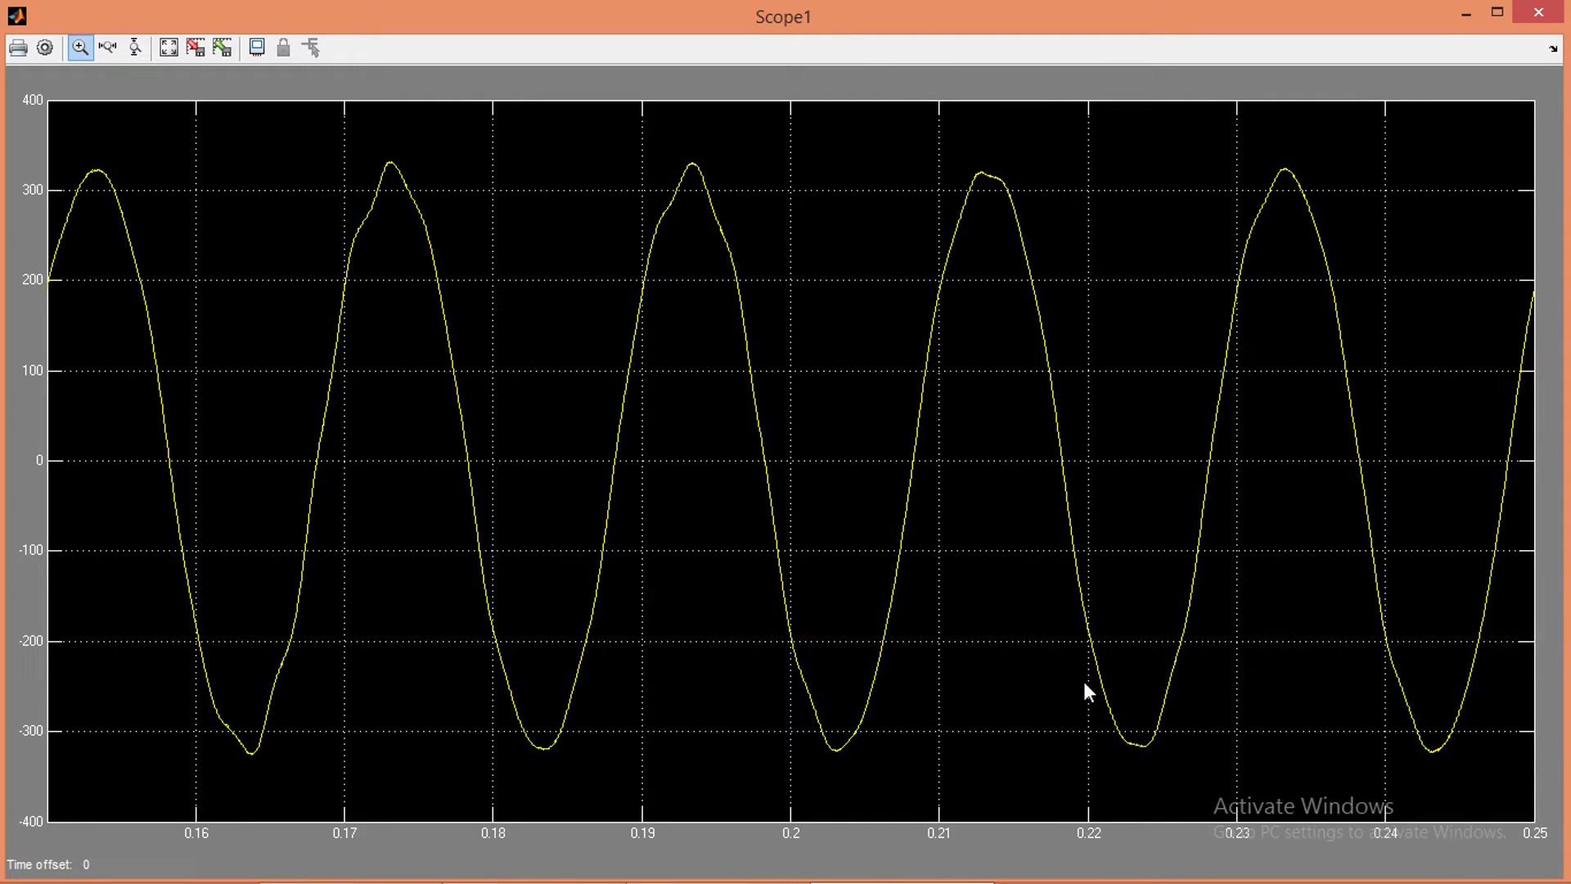
pyautogui.click(1540, 15)
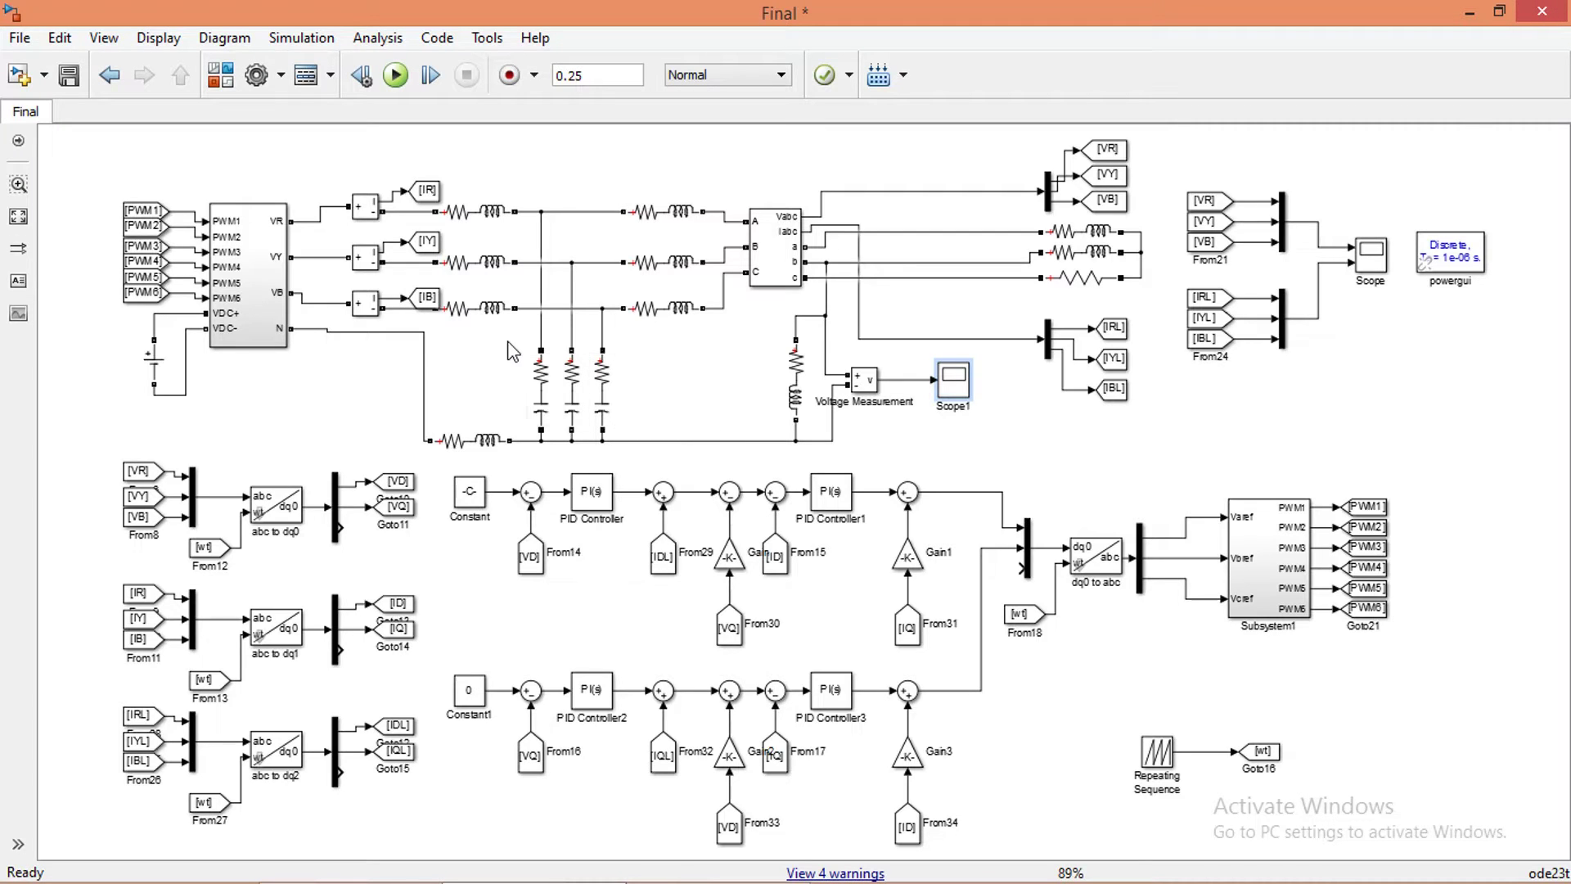
# Change the inductance of phase filter branches 1 and 2 from 500e-6 to 2000e-6 H
pyautogui.doubleClick(478, 219)
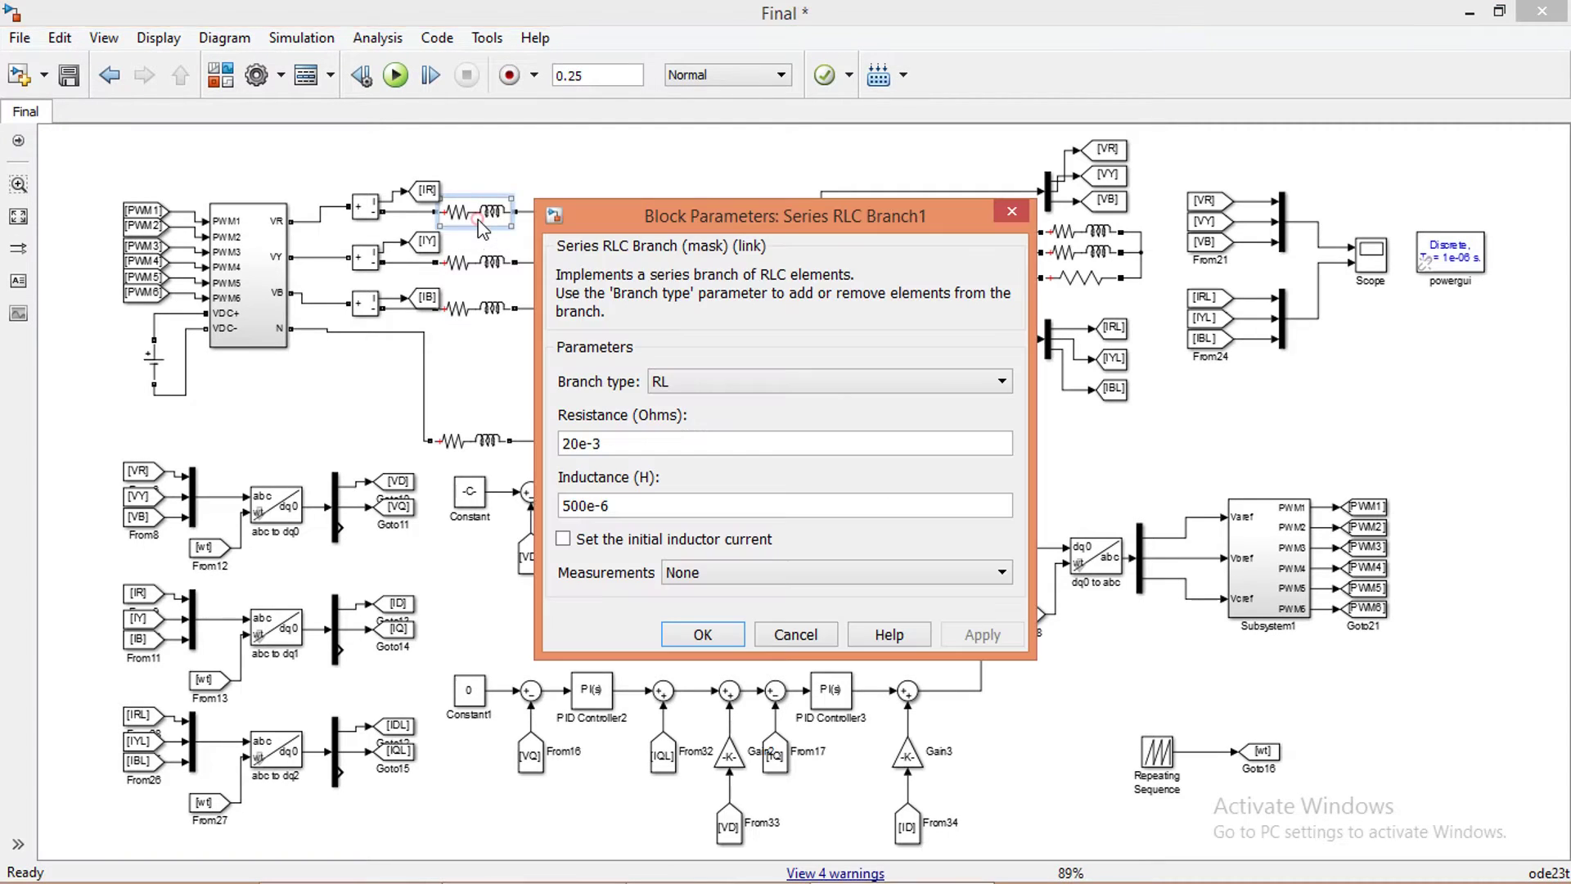
pyautogui.moveTo(638, 502); pyautogui.dragTo(561, 503)
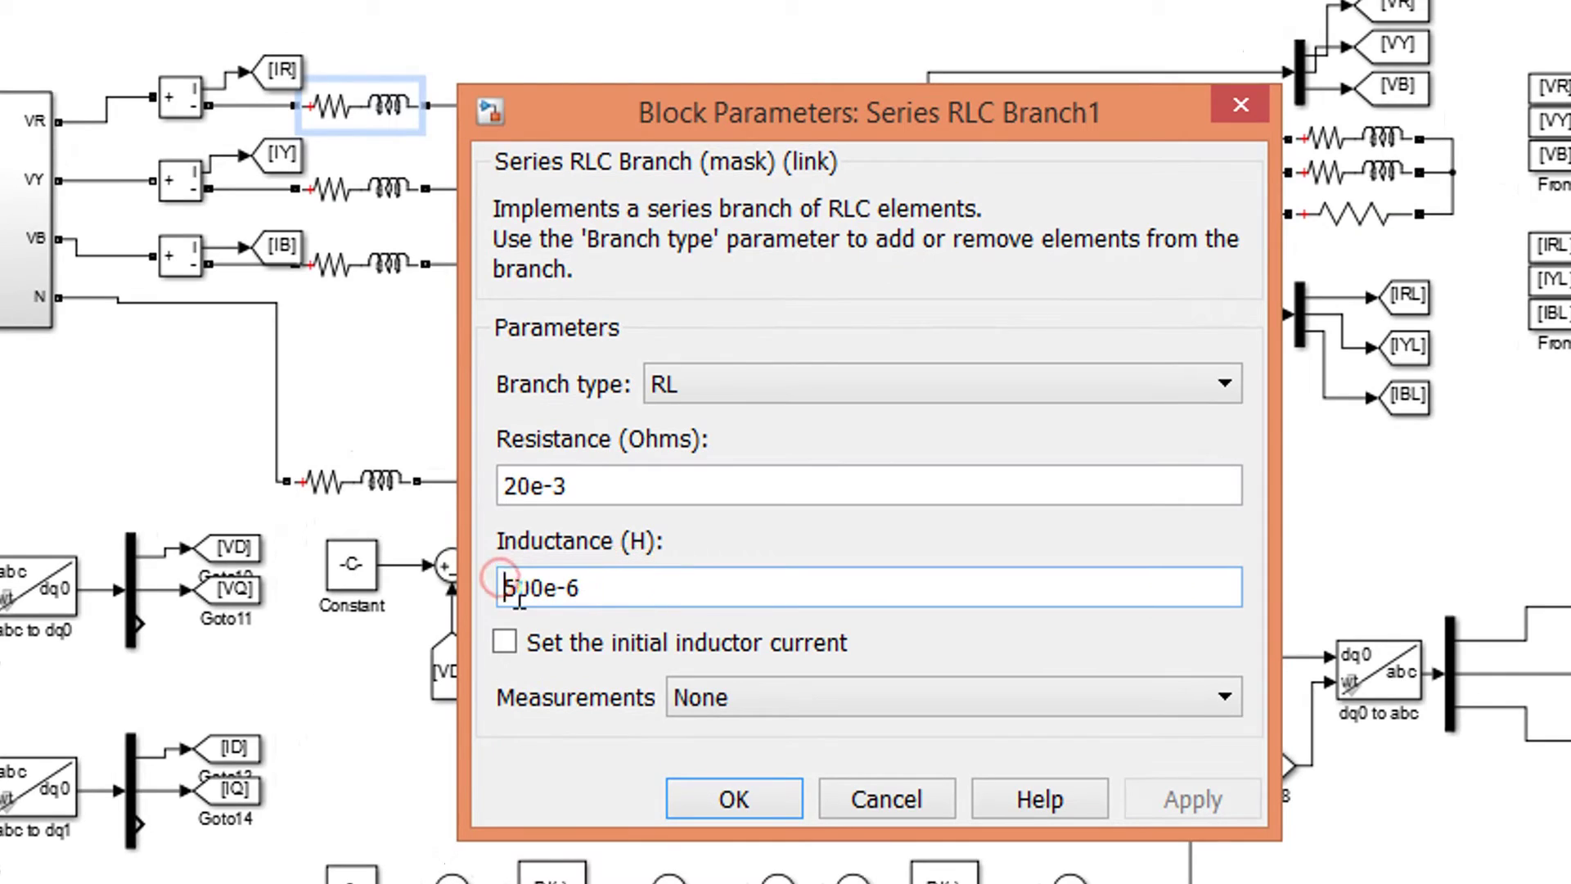
pyautogui.click(503, 587)
pyautogui.hotkey('shift', 'Right')
pyautogui.write('20')
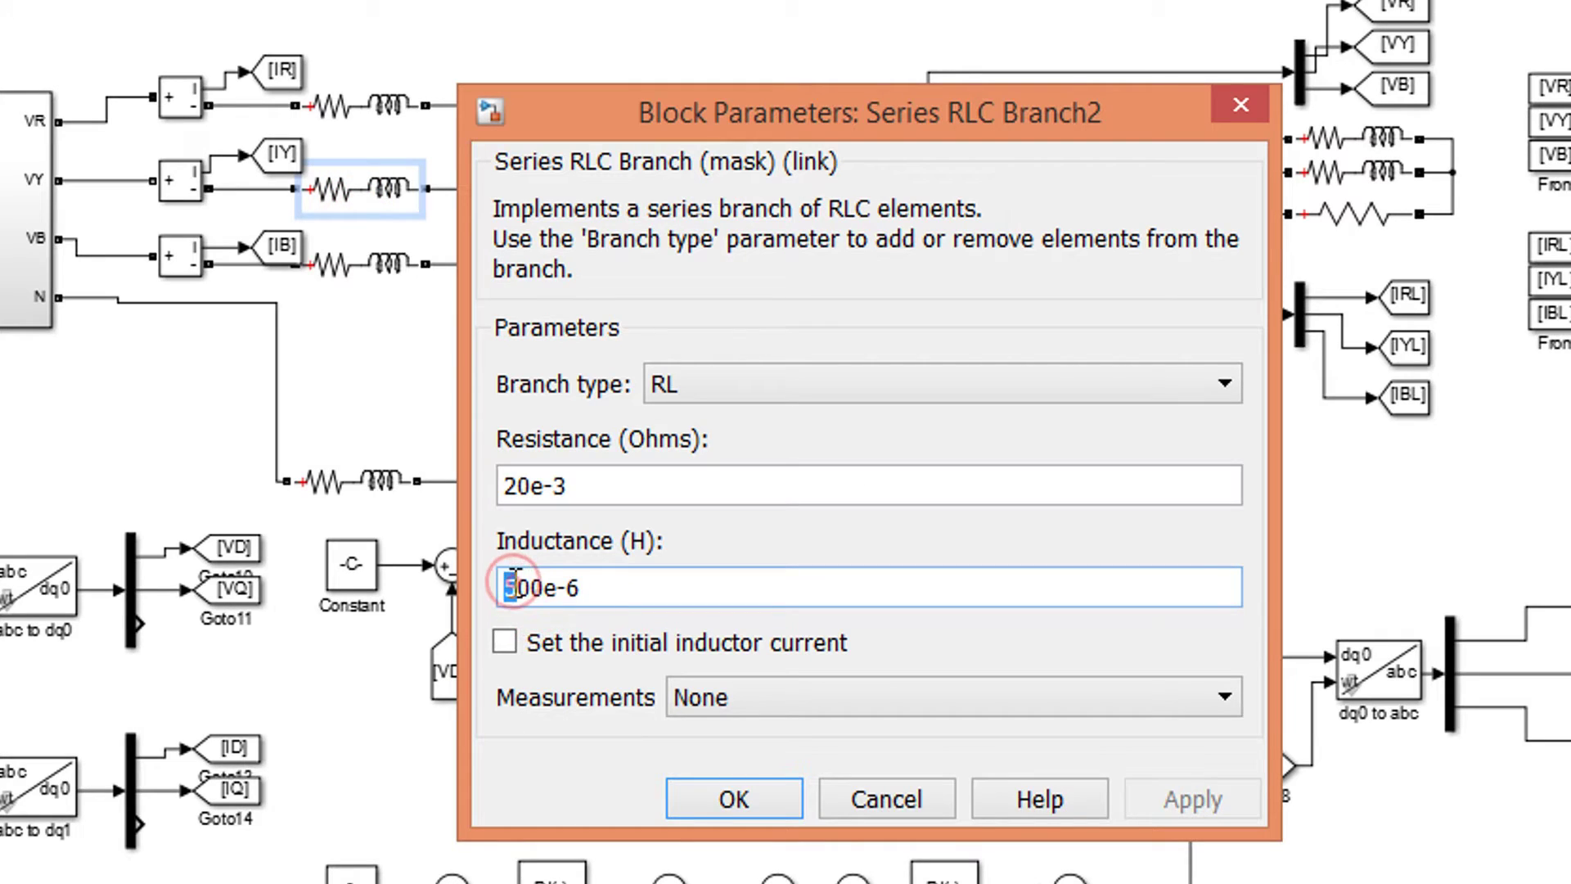
pyautogui.hotkey('shift', 'Right')
pyautogui.write('20')
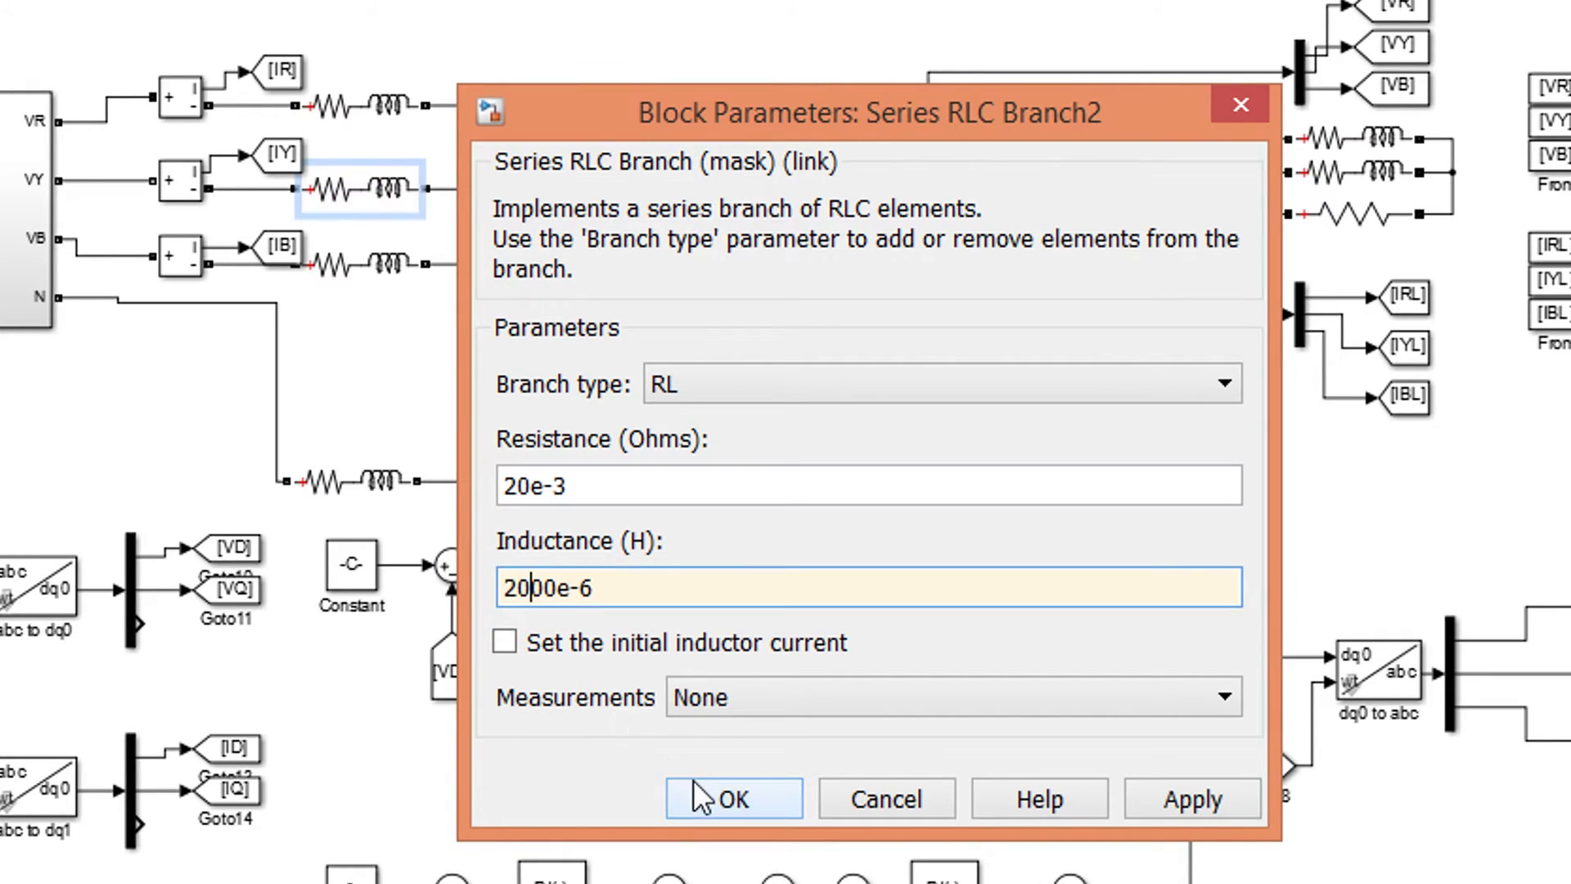
pyautogui.click(697, 791)
# Set Branch3's inductance to 2000e-6 H and select the neutral Branch13 inductance value
pyautogui.doubleClick(388, 264)
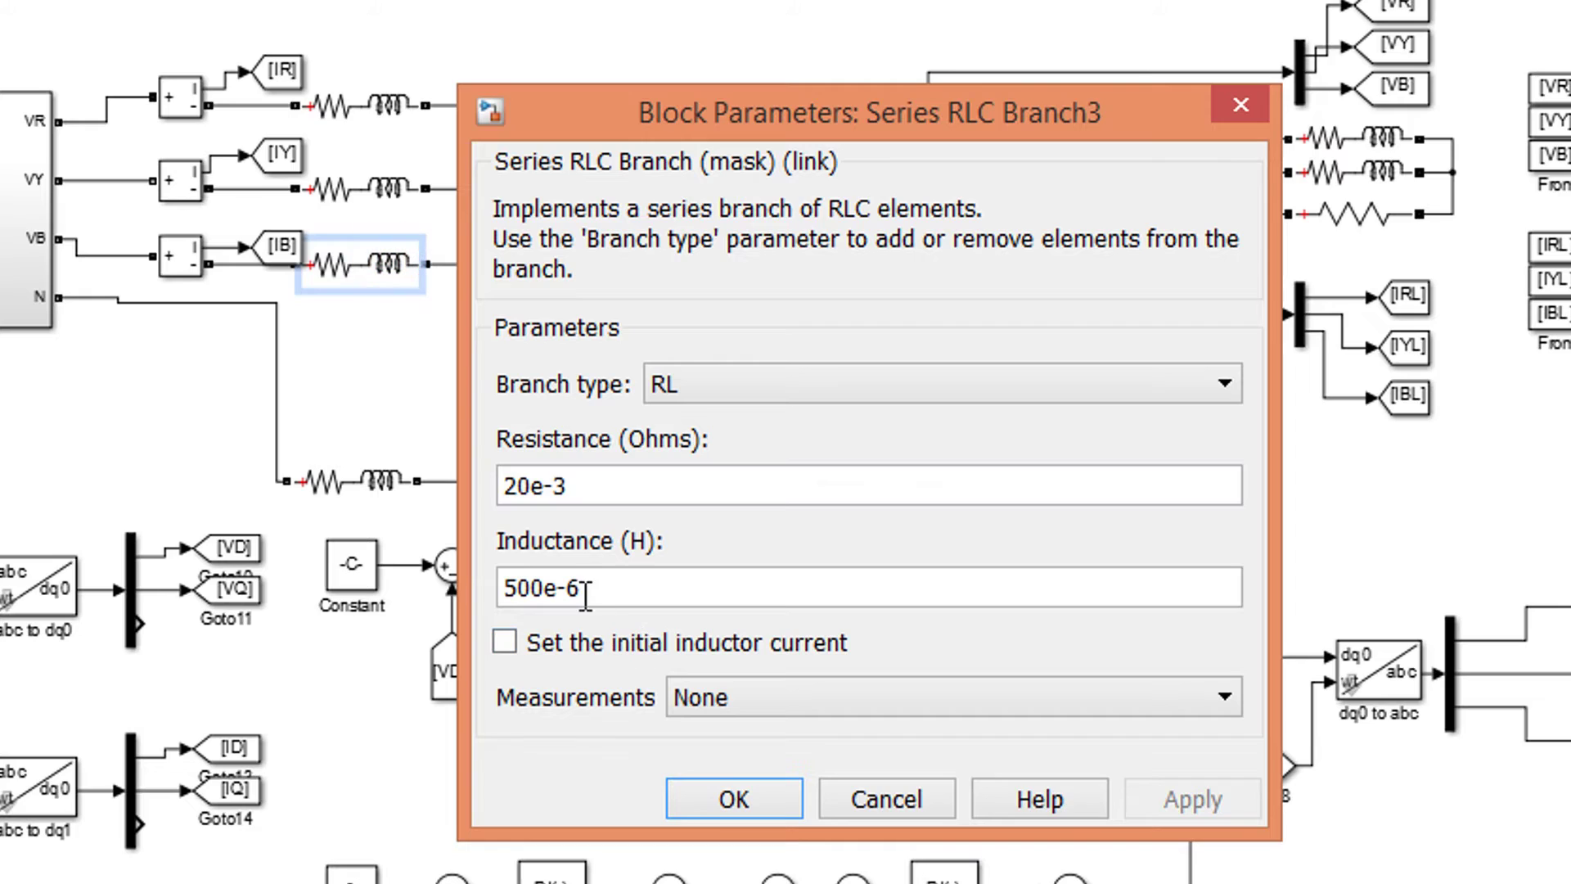
pyautogui.doubleClick(540, 587)
pyautogui.moveTo(519, 586); pyautogui.dragTo(496, 586)
pyautogui.write('20')
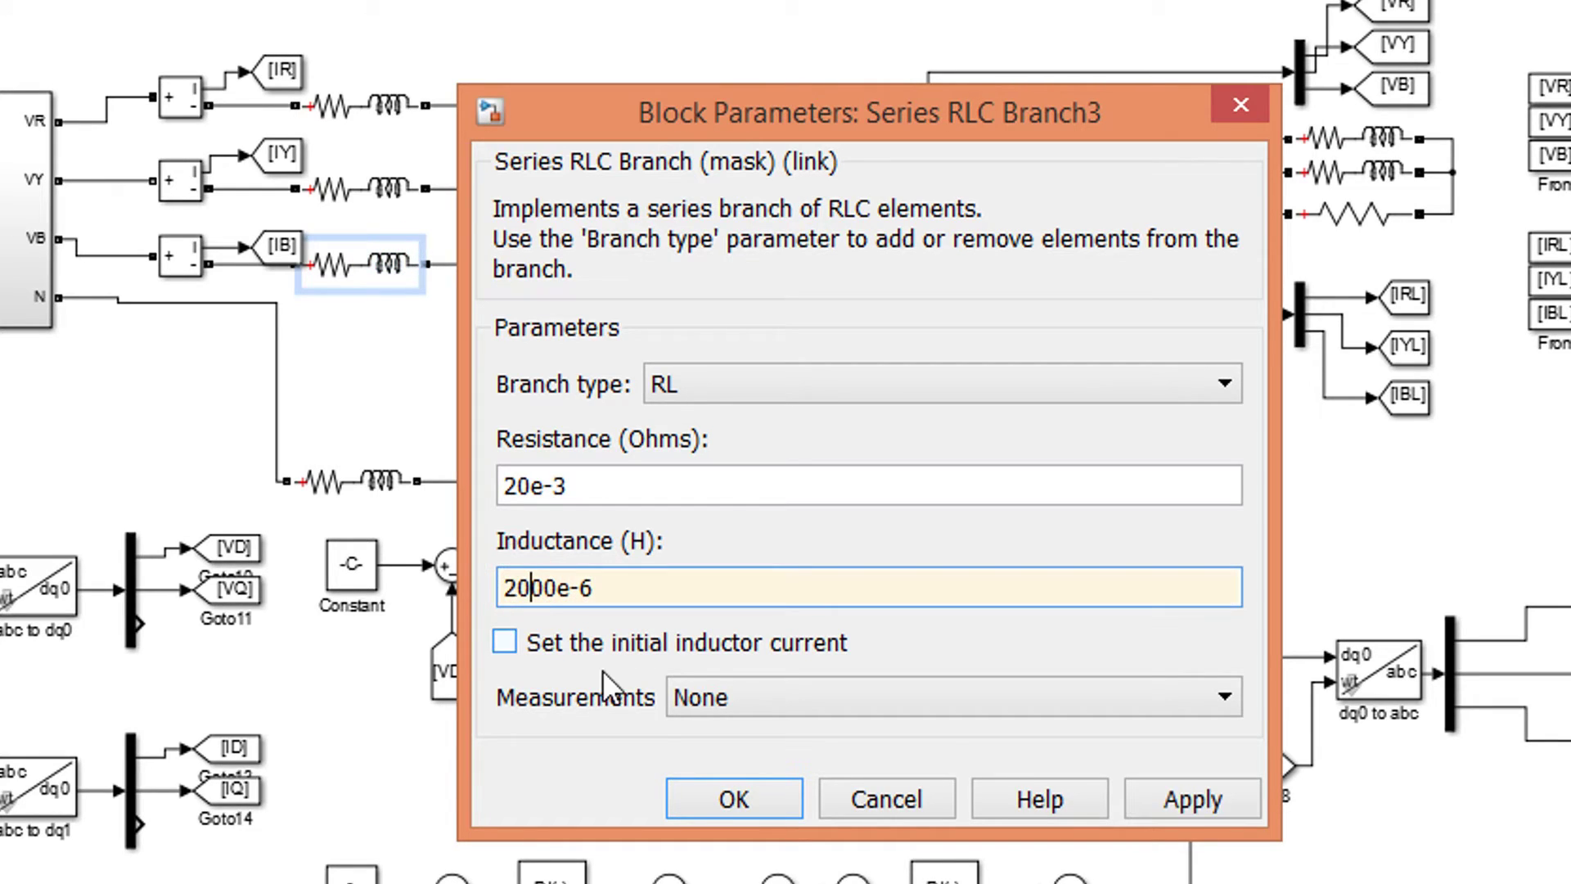
pyautogui.click(686, 782)
pyautogui.doubleClick(342, 472)
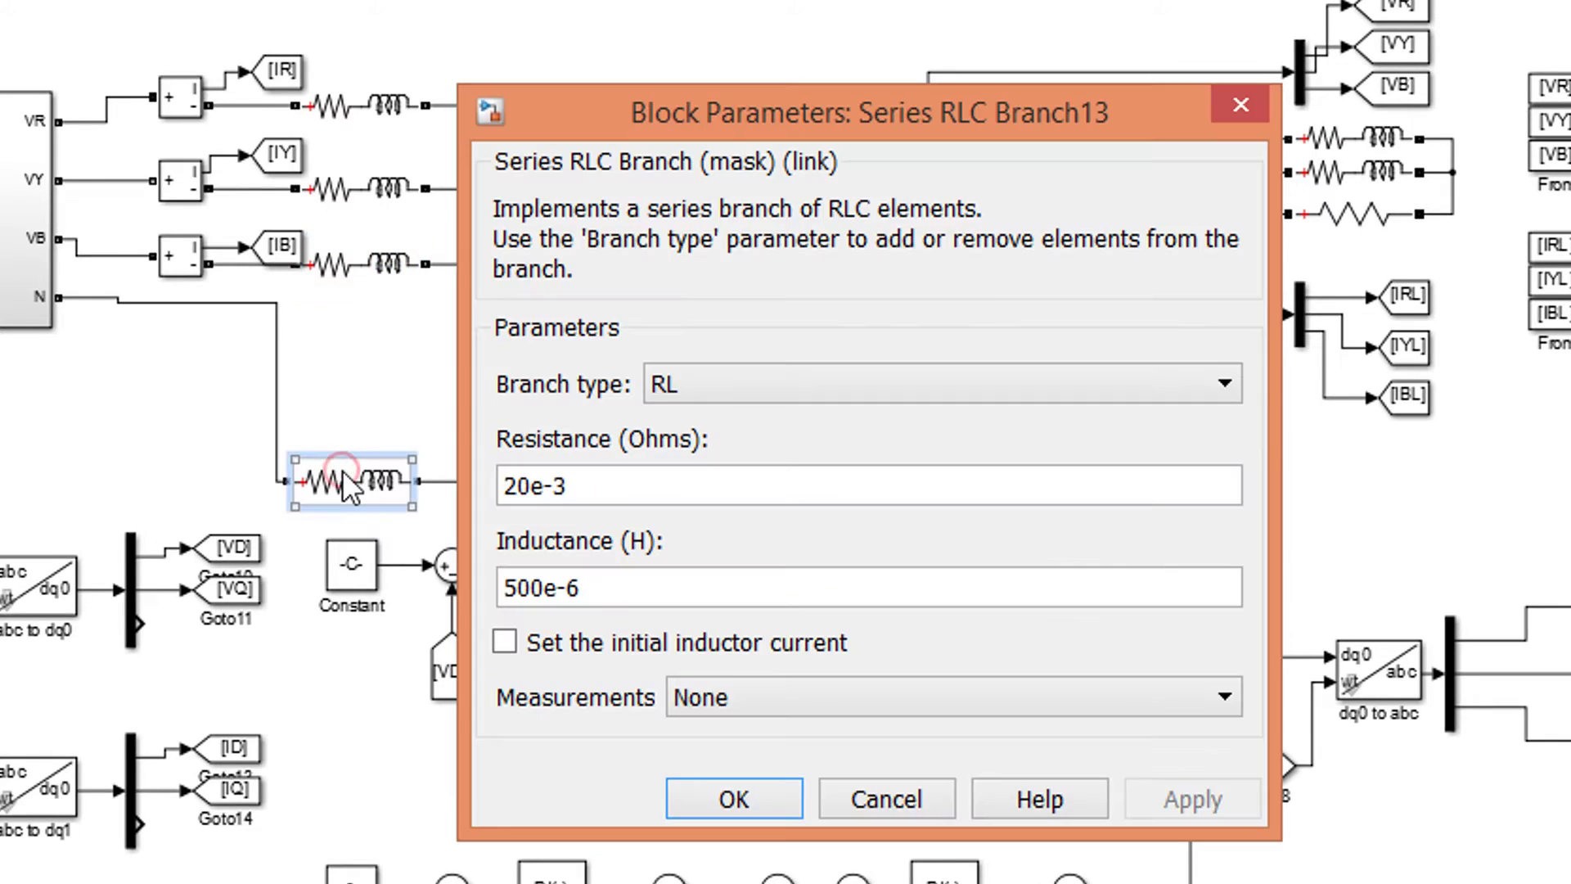
pyautogui.doubleClick(540, 587)
pyautogui.moveTo(520, 587); pyautogui.dragTo(507, 587)
# Finish neutral Branch13 at 2000e-6 H and change Gain1 to 2*pi*50*2500e-6
pyautogui.write('20')
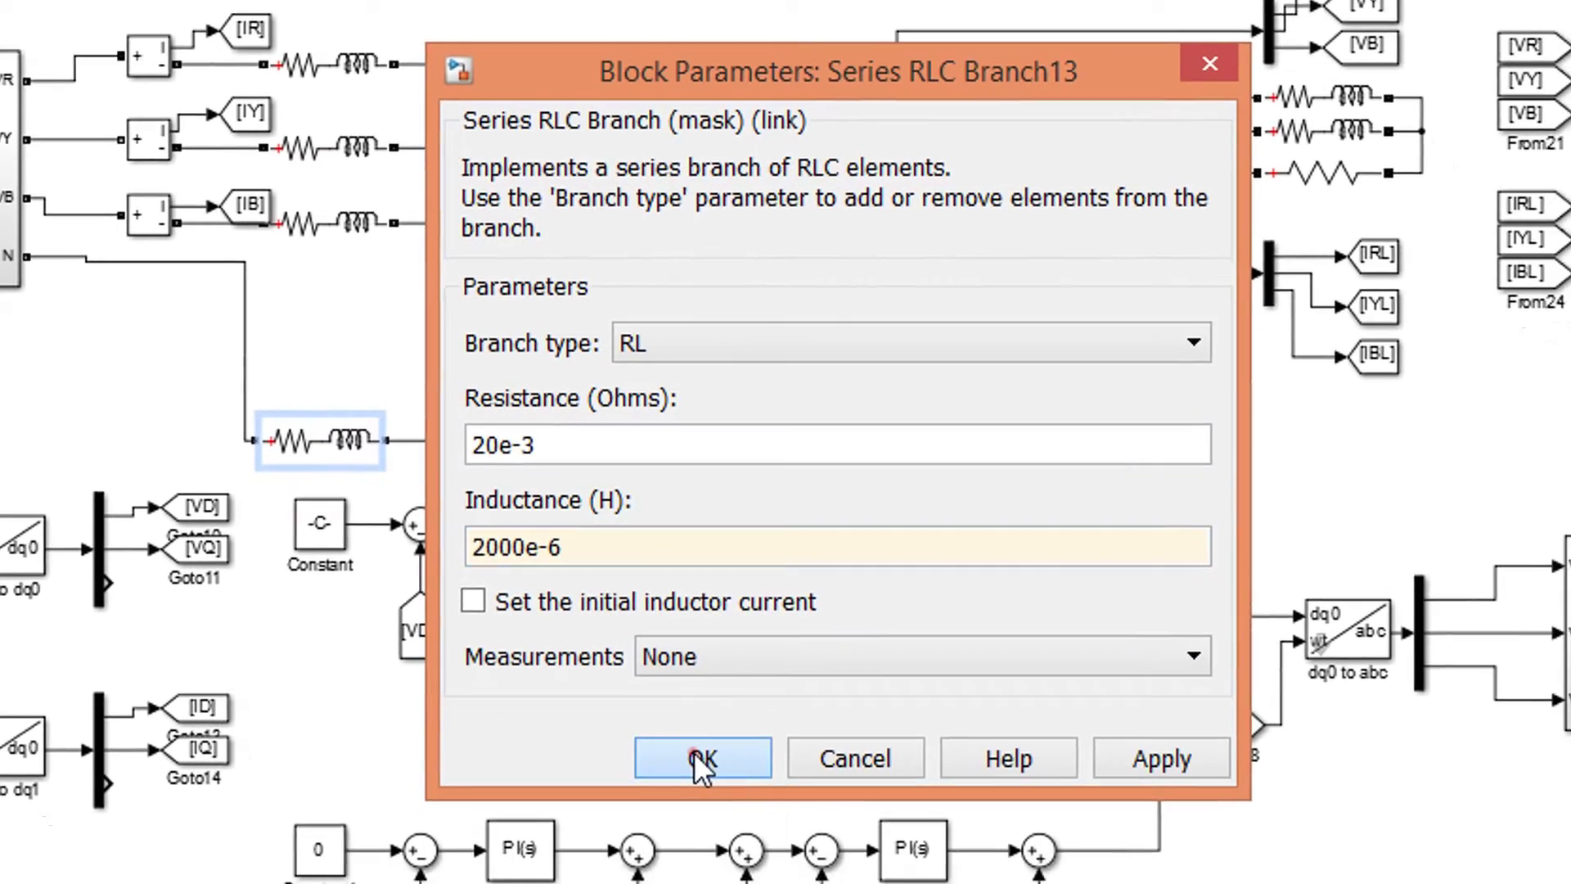
pyautogui.click(725, 792)
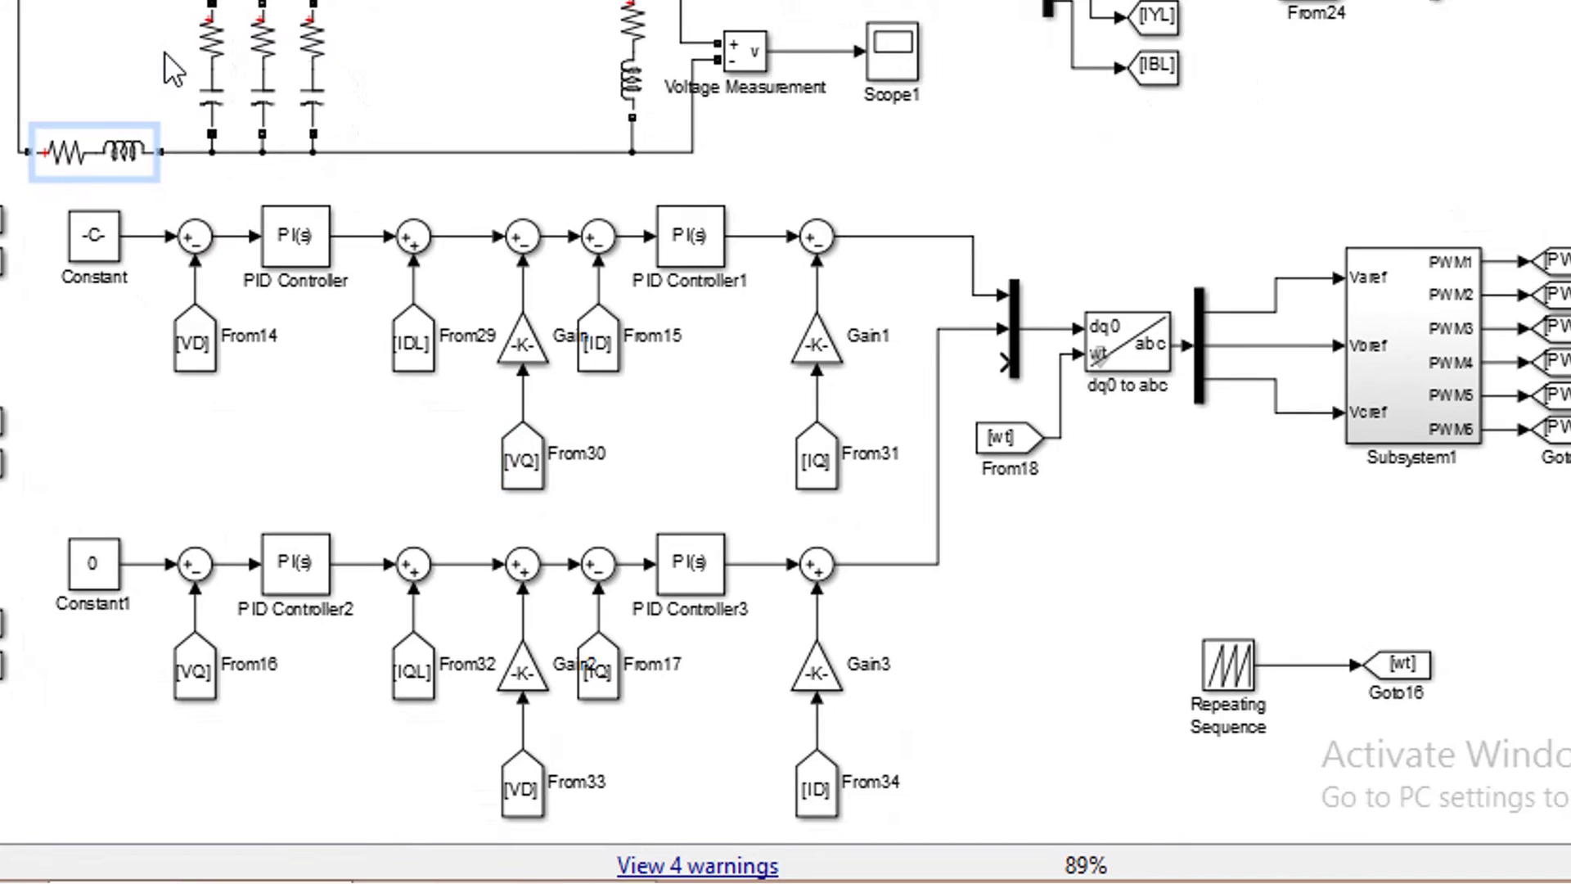
pyautogui.doubleClick(816, 343)
pyautogui.click(1015, 325)
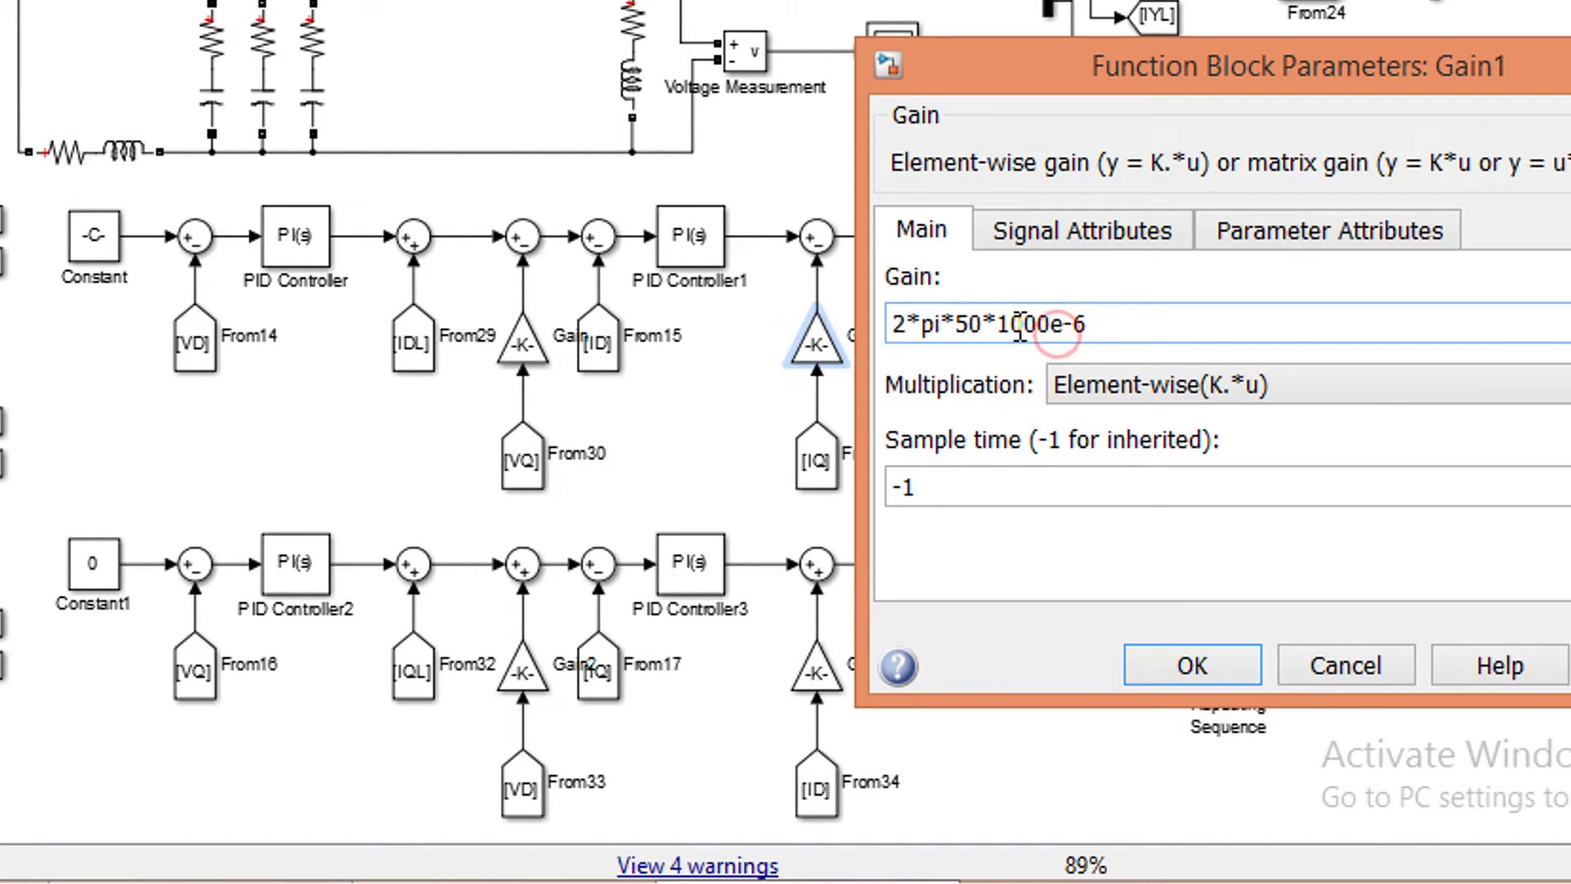
pyautogui.doubleClick(1014, 325)
pyautogui.doubleClick(1014, 326)
pyautogui.click(1014, 325)
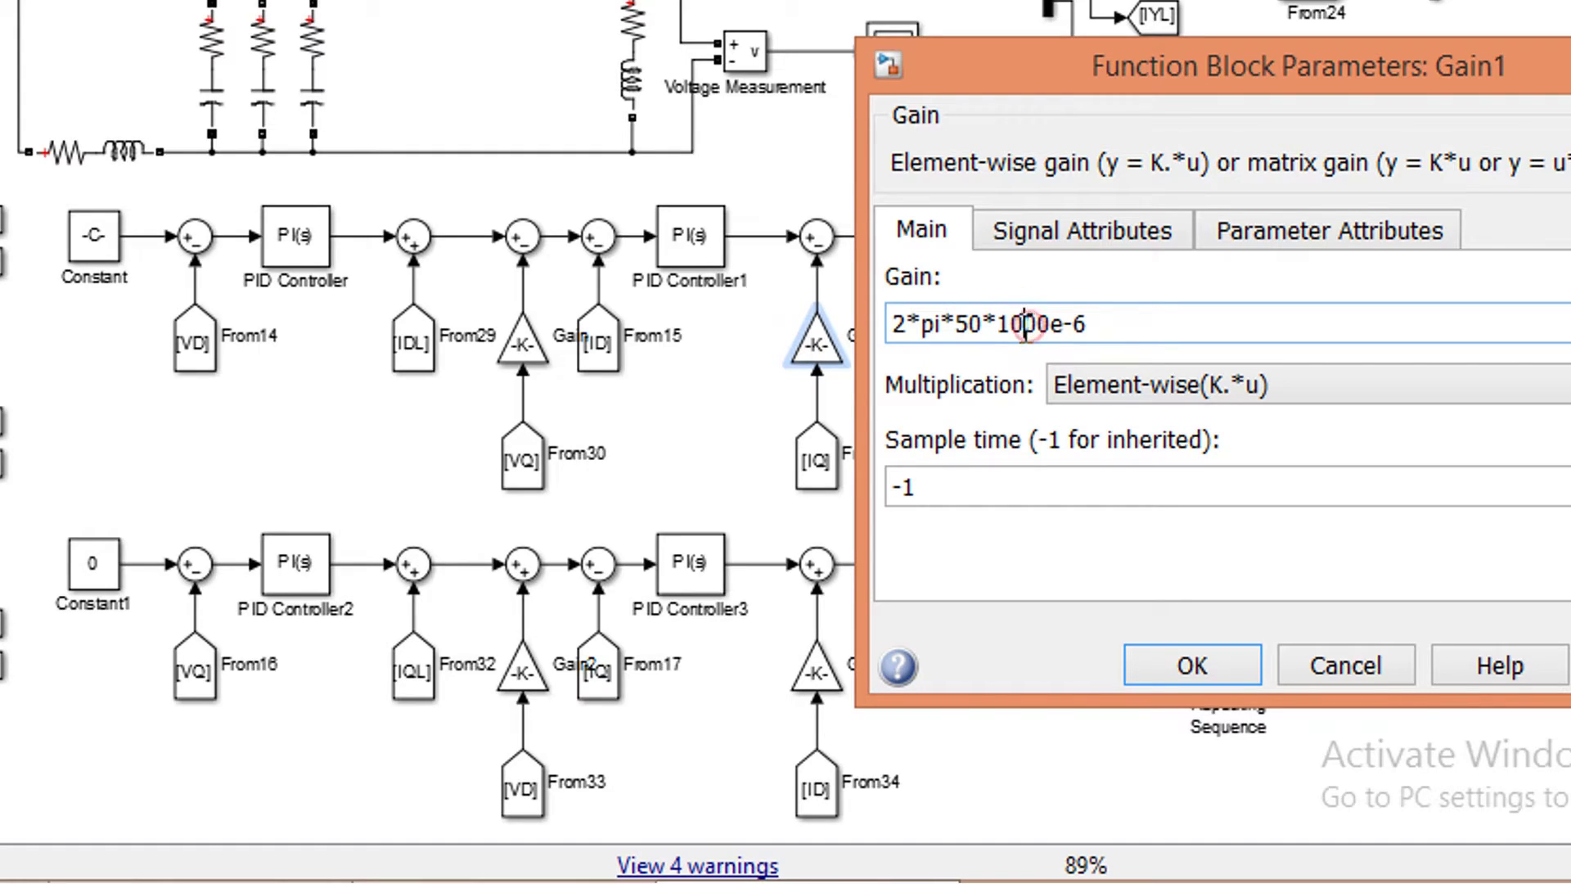
pyautogui.moveTo(1009, 326)
pyautogui.mouseDown()
pyautogui.moveTo(1022, 326)
pyautogui.moveTo(1005, 333)
pyautogui.mouseUp()
pyautogui.write('25')
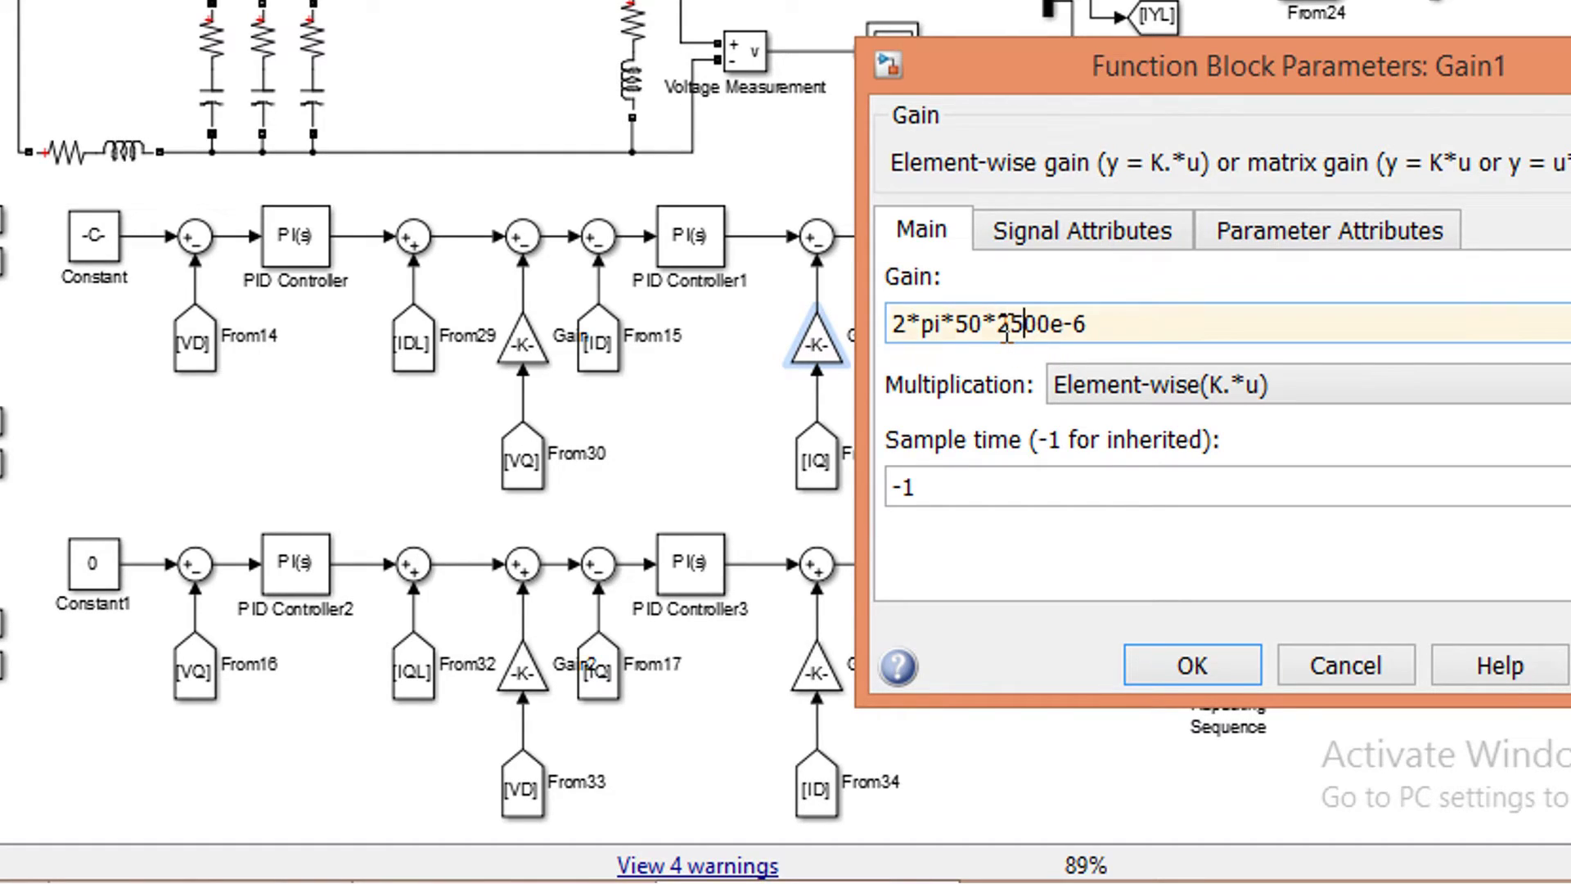
pyautogui.click(1162, 663)
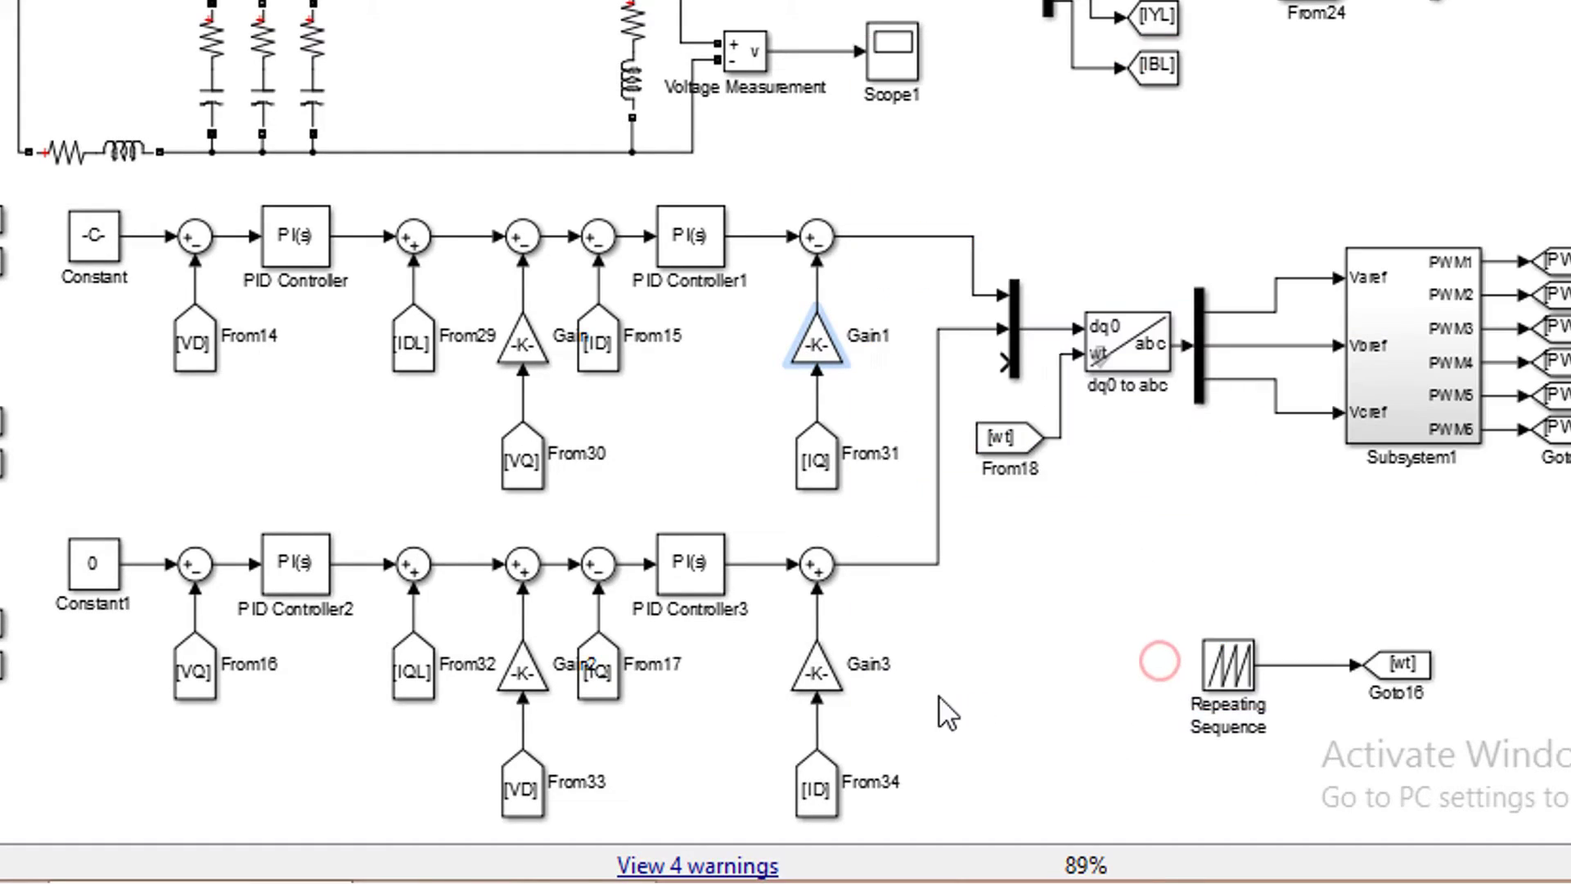
# Change the Gain3 decoupling gain to 2*pi*50*2500e-6
pyautogui.doubleClick(816, 673)
pyautogui.click(1033, 570)
pyautogui.click(1032, 570)
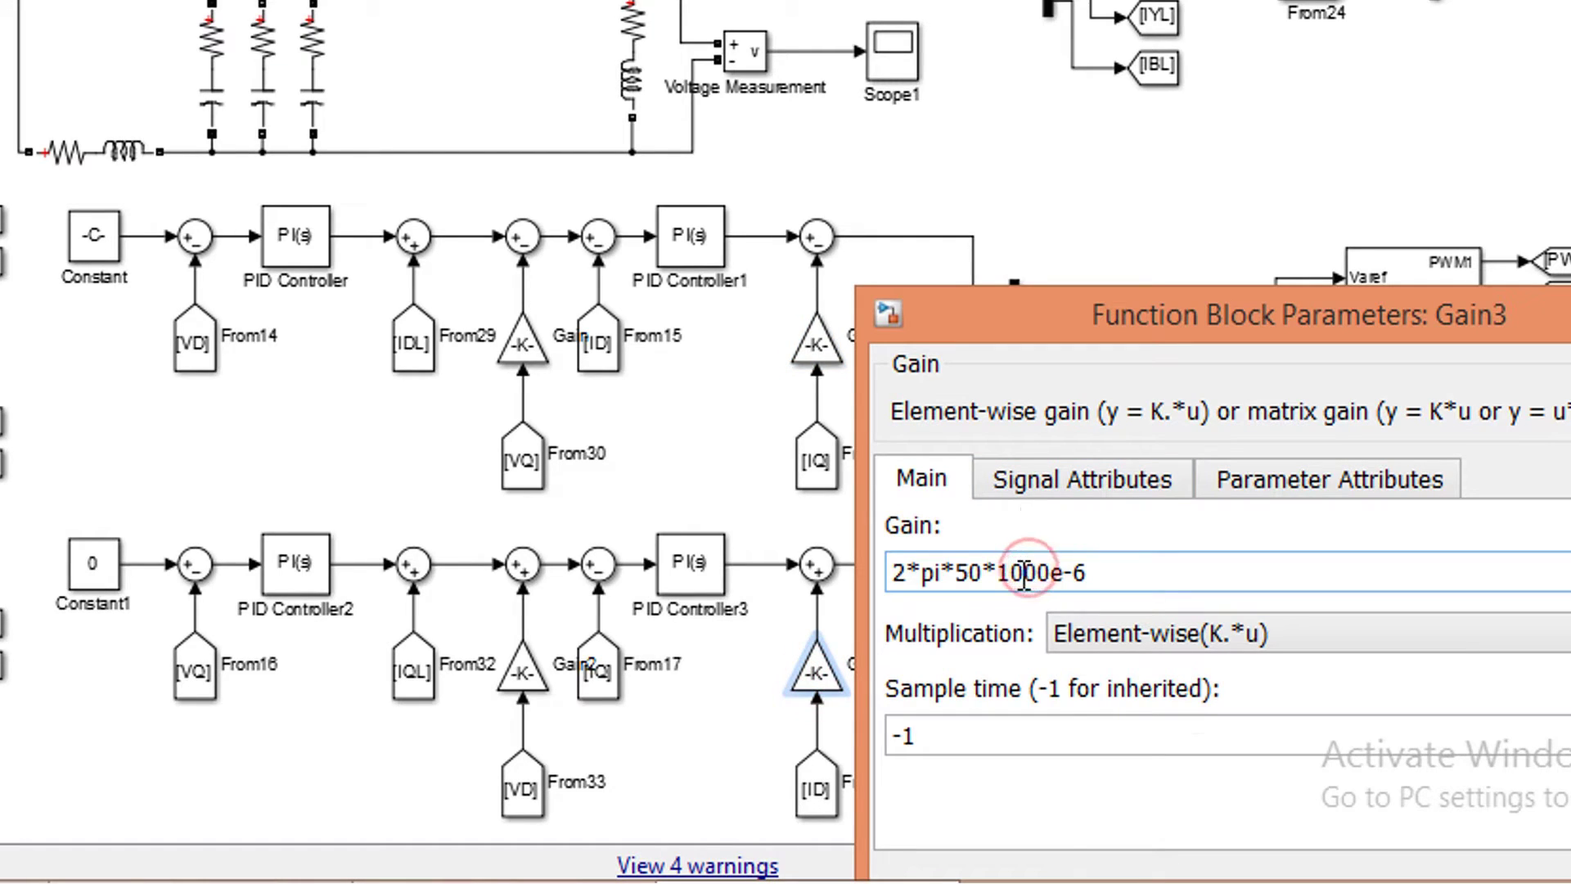
pyautogui.hotkey('shift', 'Home')
pyautogui.click(1018, 570)
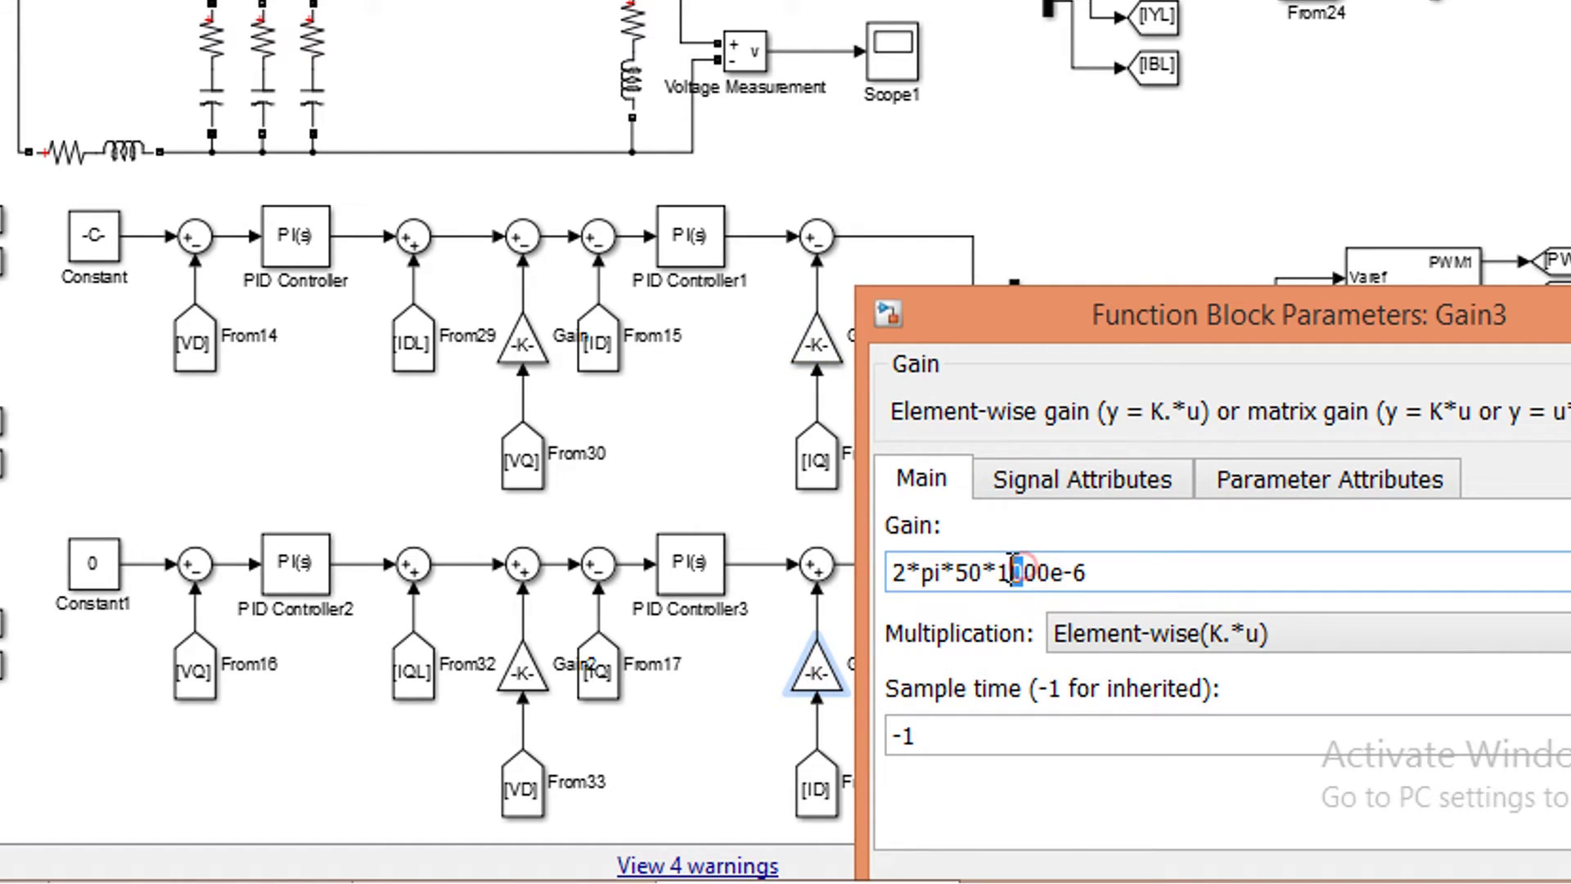
pyautogui.moveTo(1022, 570); pyautogui.dragTo(1000, 571)
pyautogui.write('25')
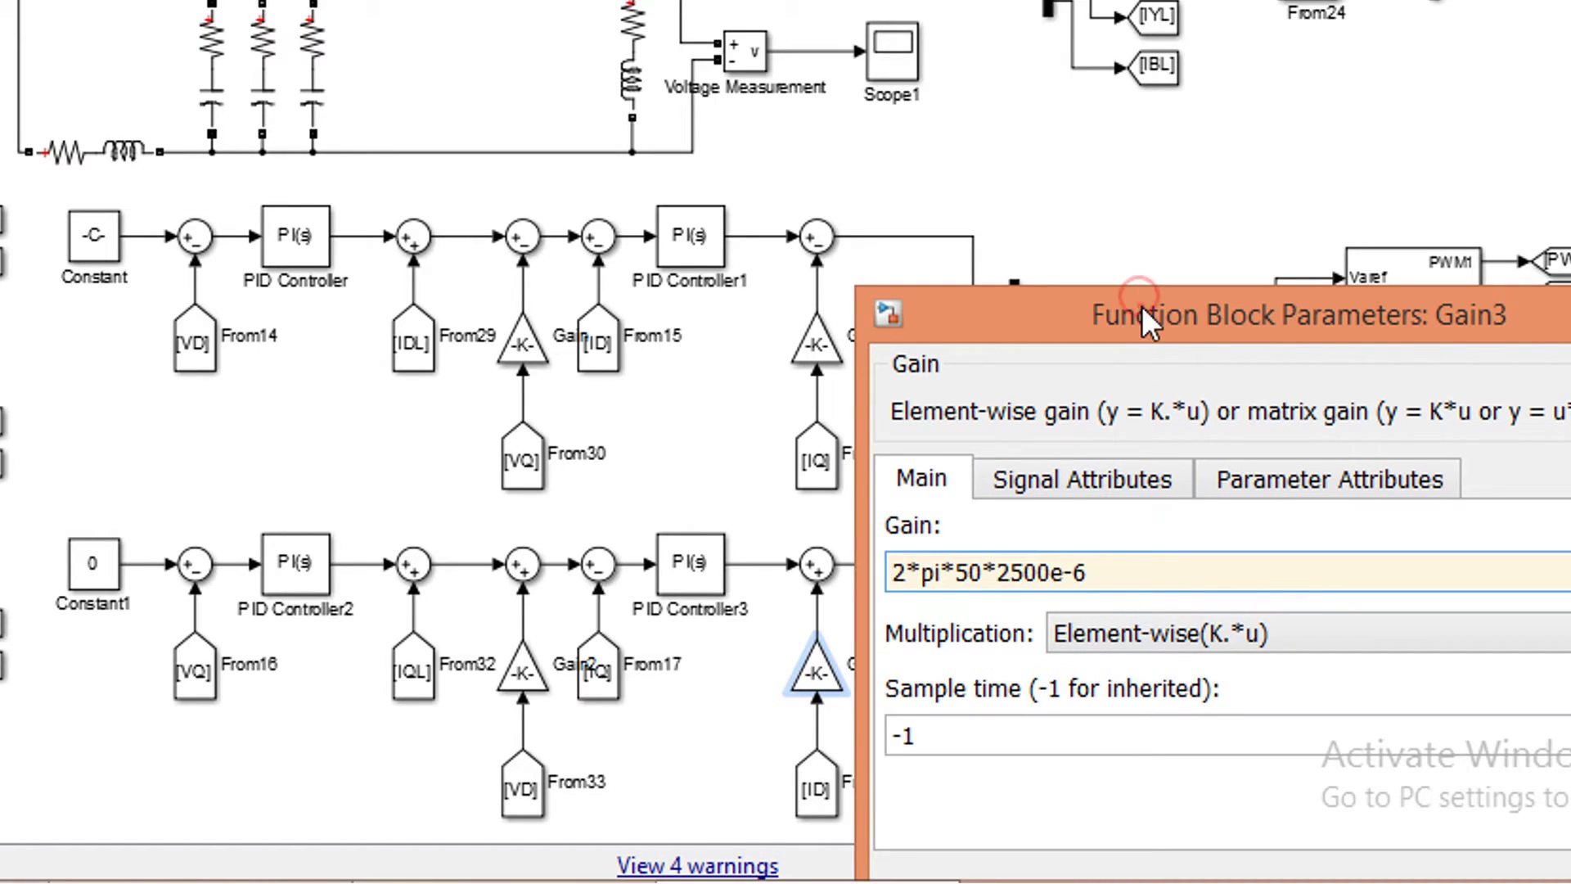
pyautogui.moveTo(1140, 295); pyautogui.dragTo(1082, 139)
pyautogui.click(1140, 745)
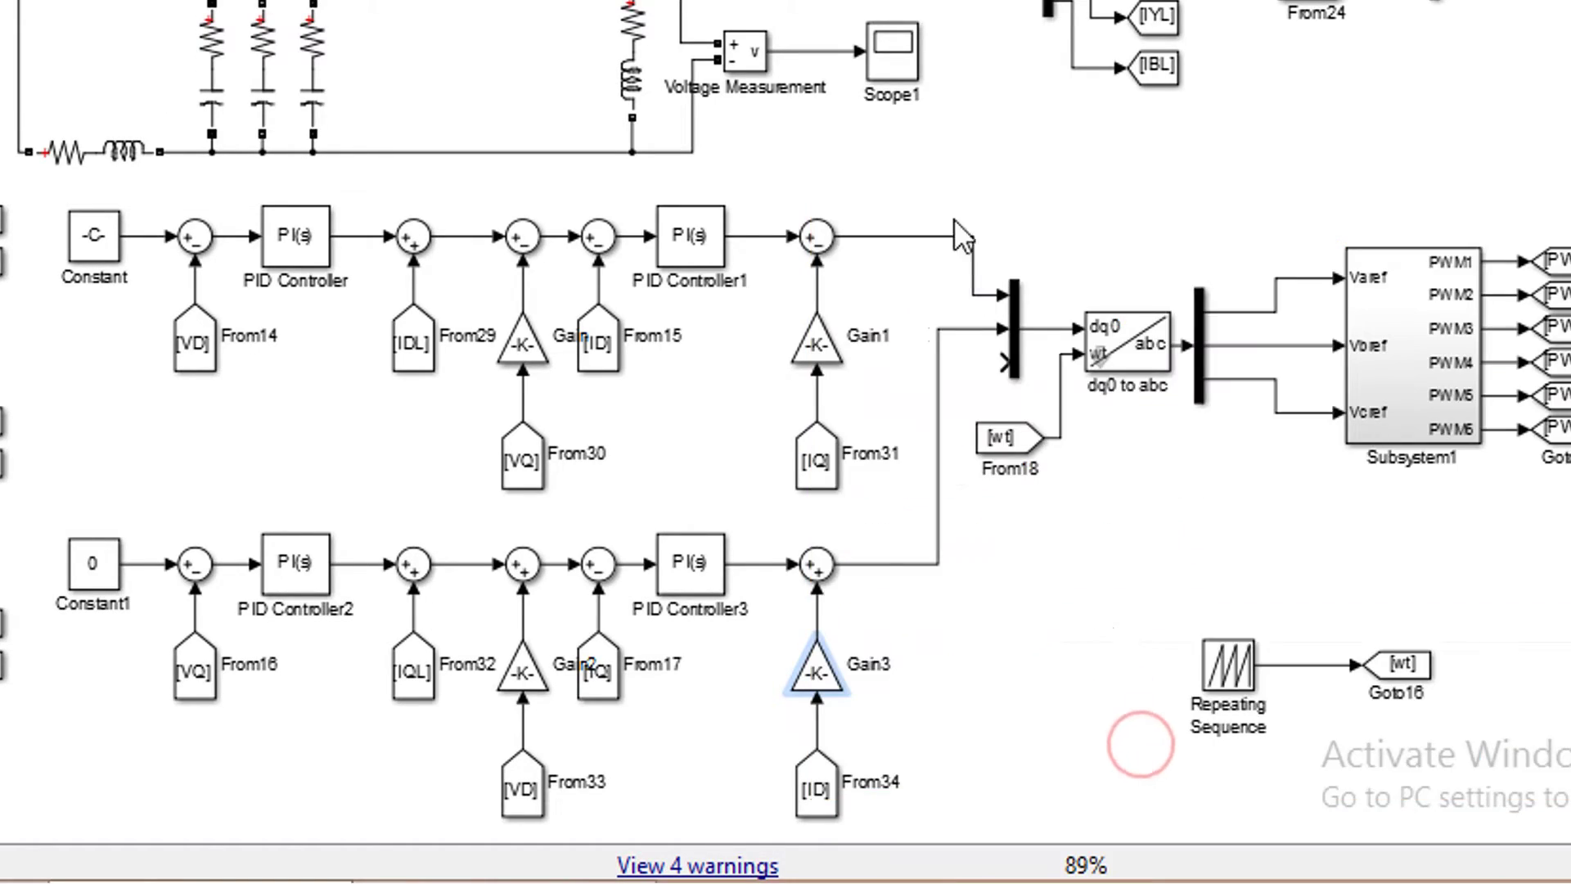
pyautogui.click(946, 193)
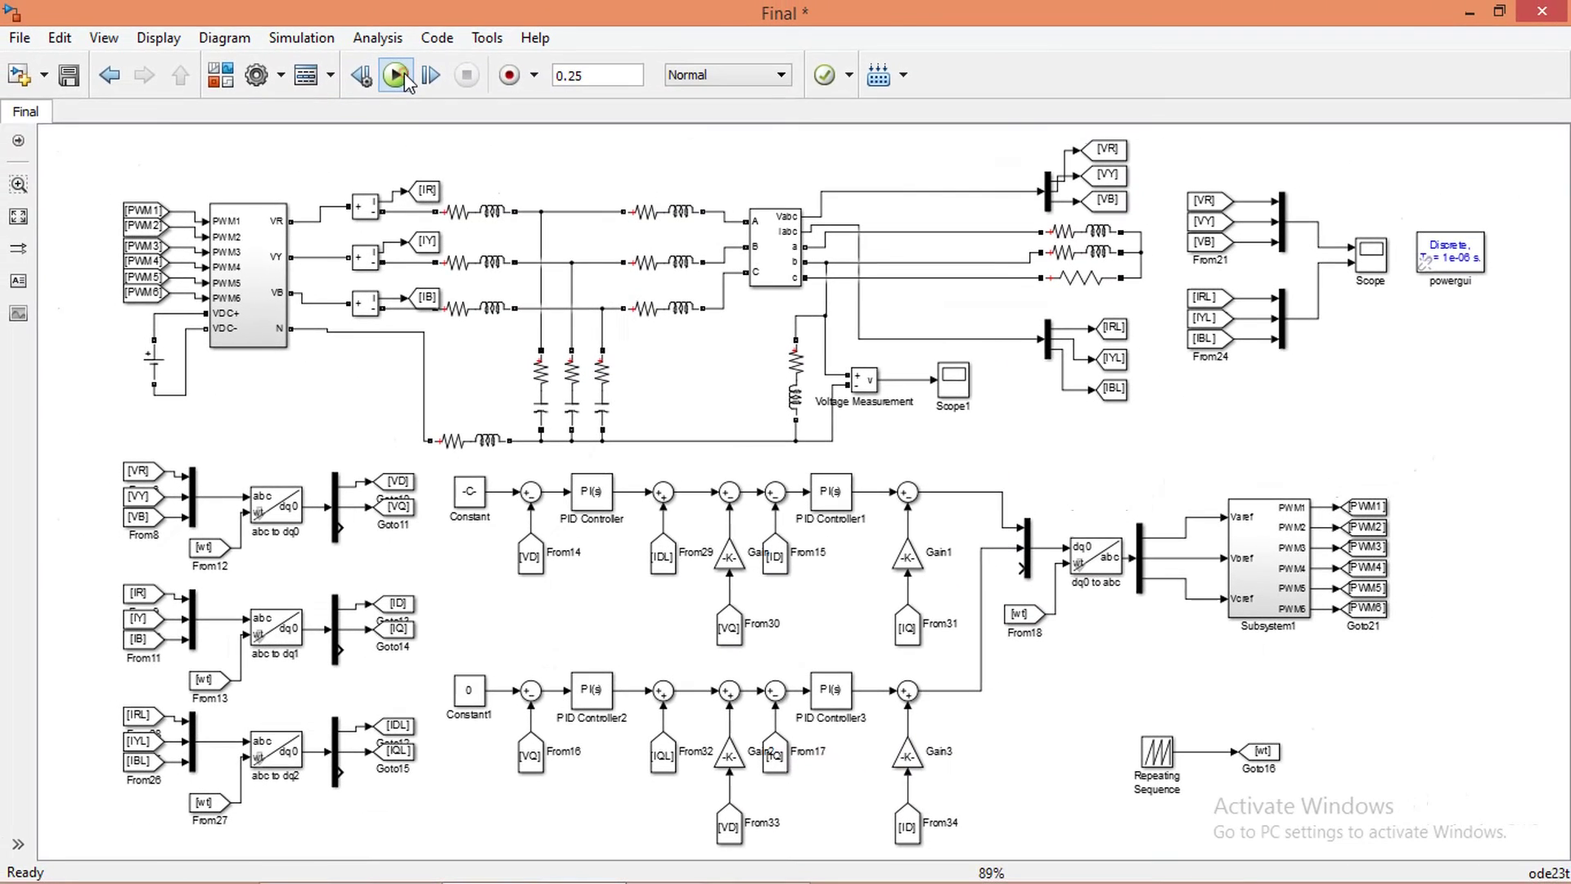
pyautogui.click(396, 76)
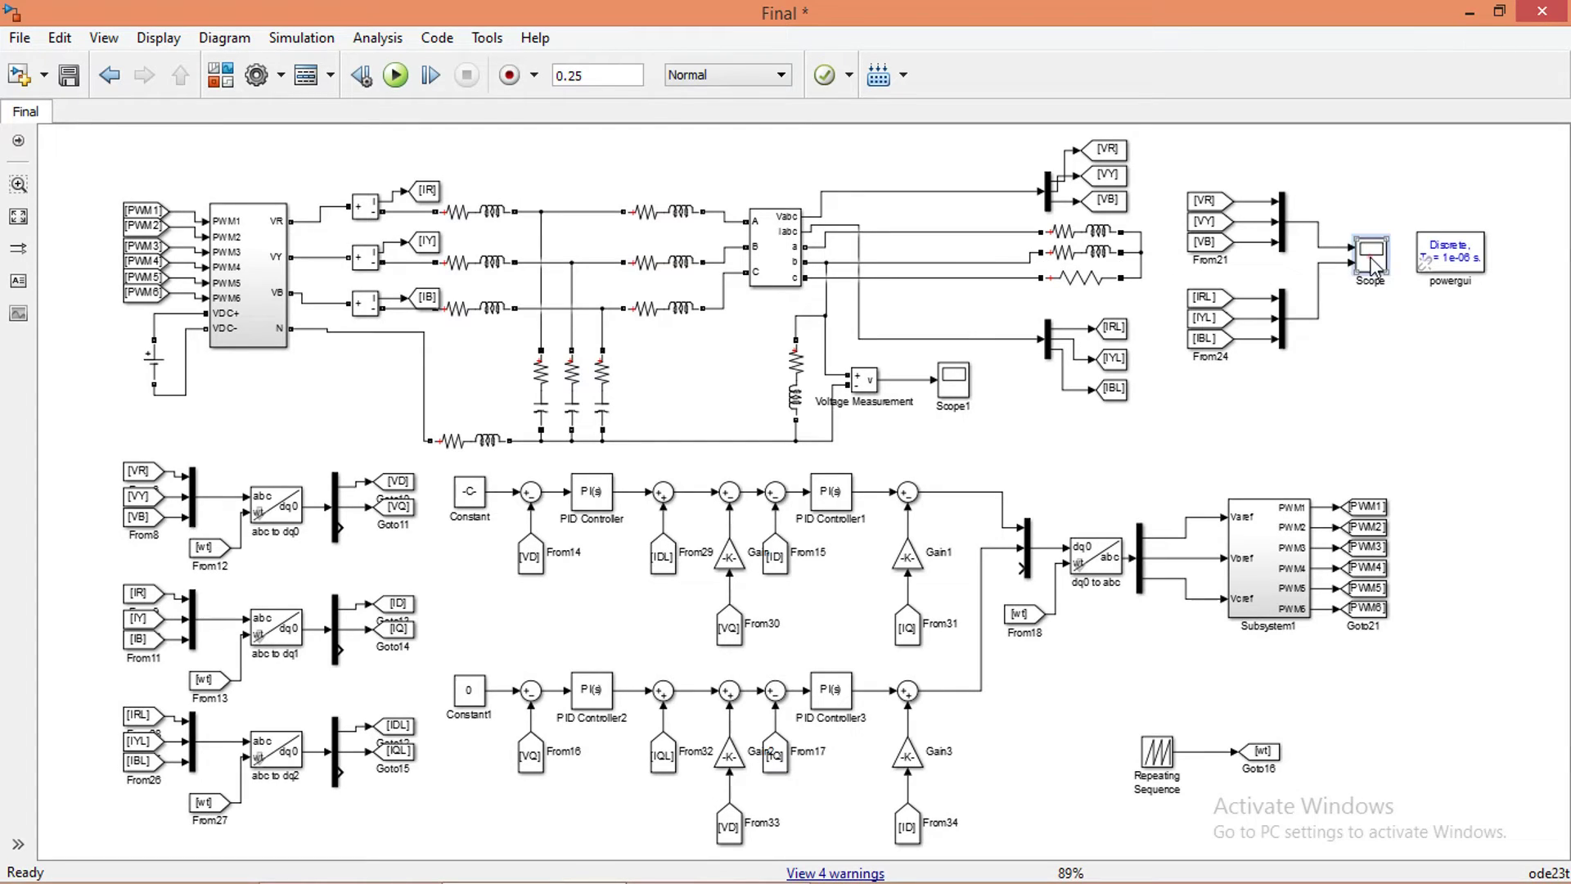
pyautogui.doubleClick(1371, 260)
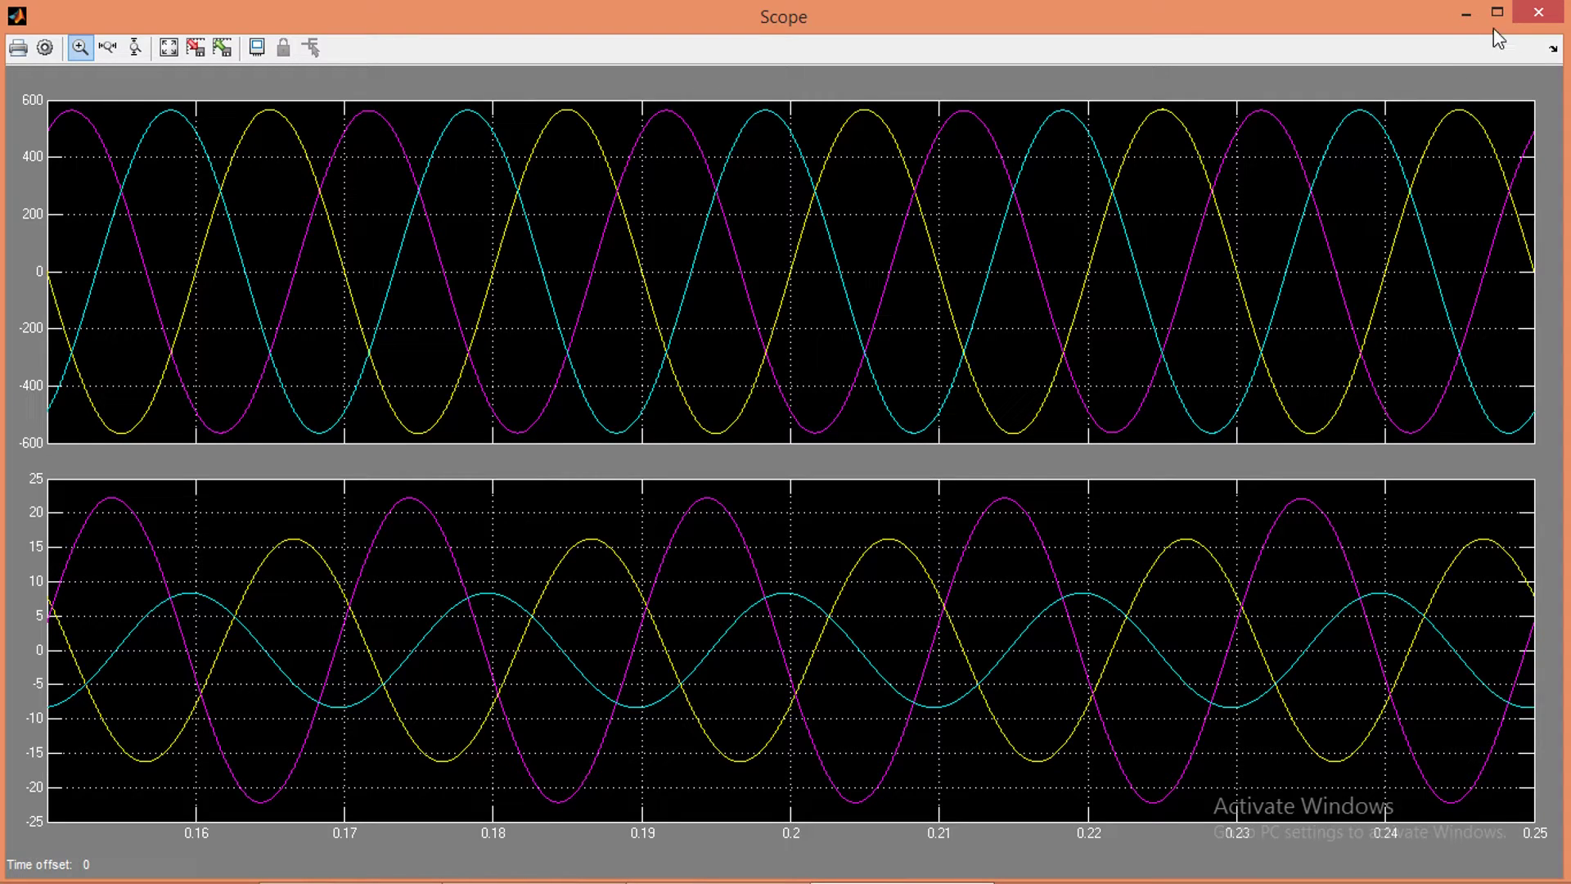
pyautogui.click(1540, 14)
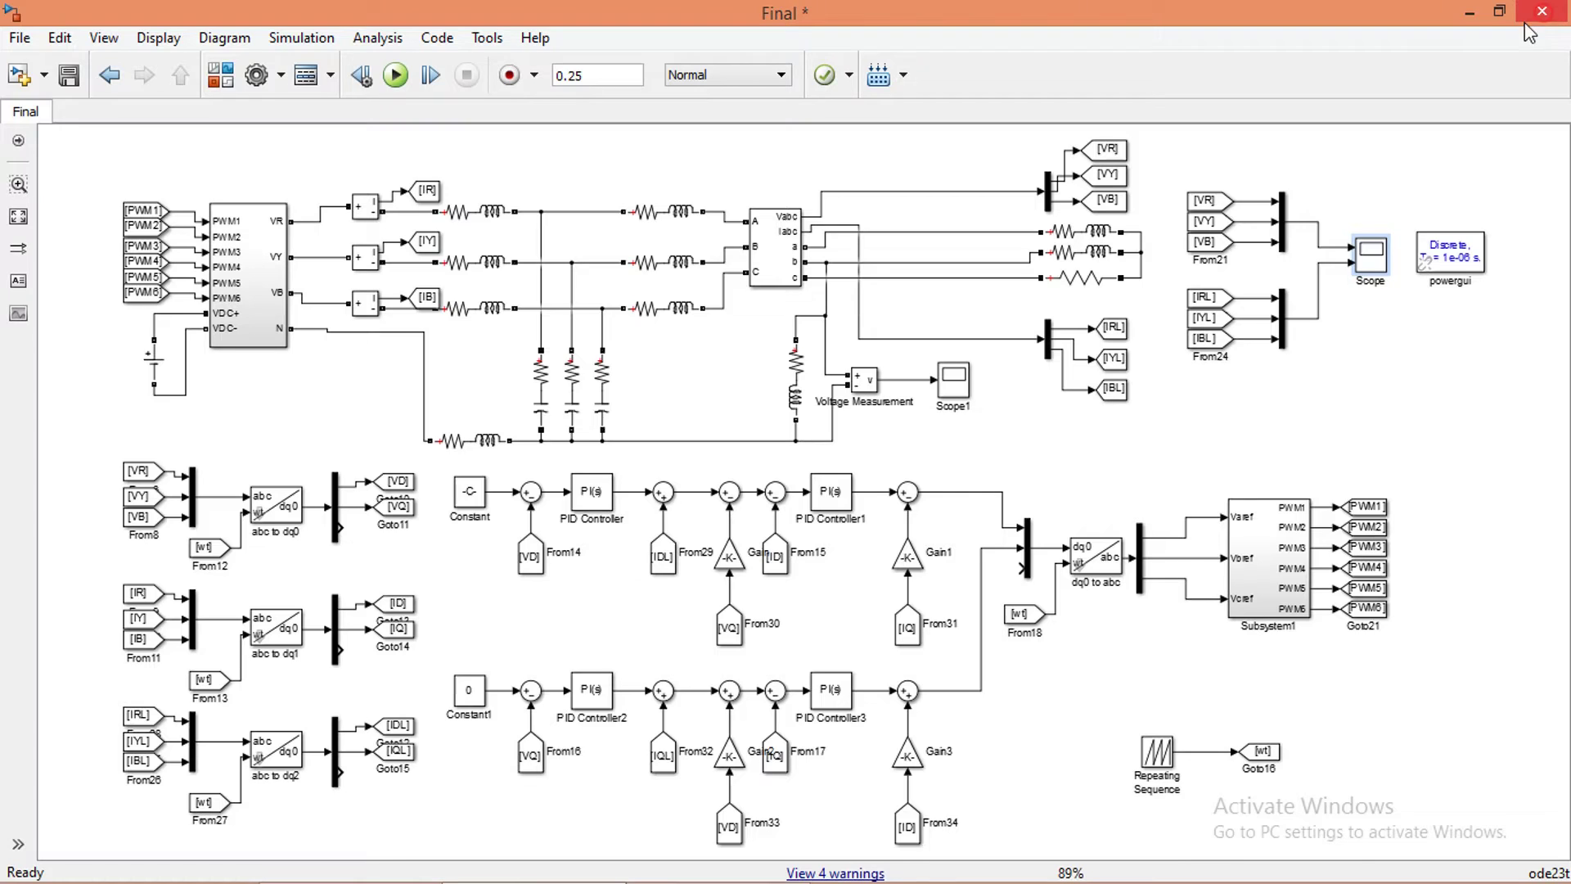
pyautogui.doubleClick(963, 378)
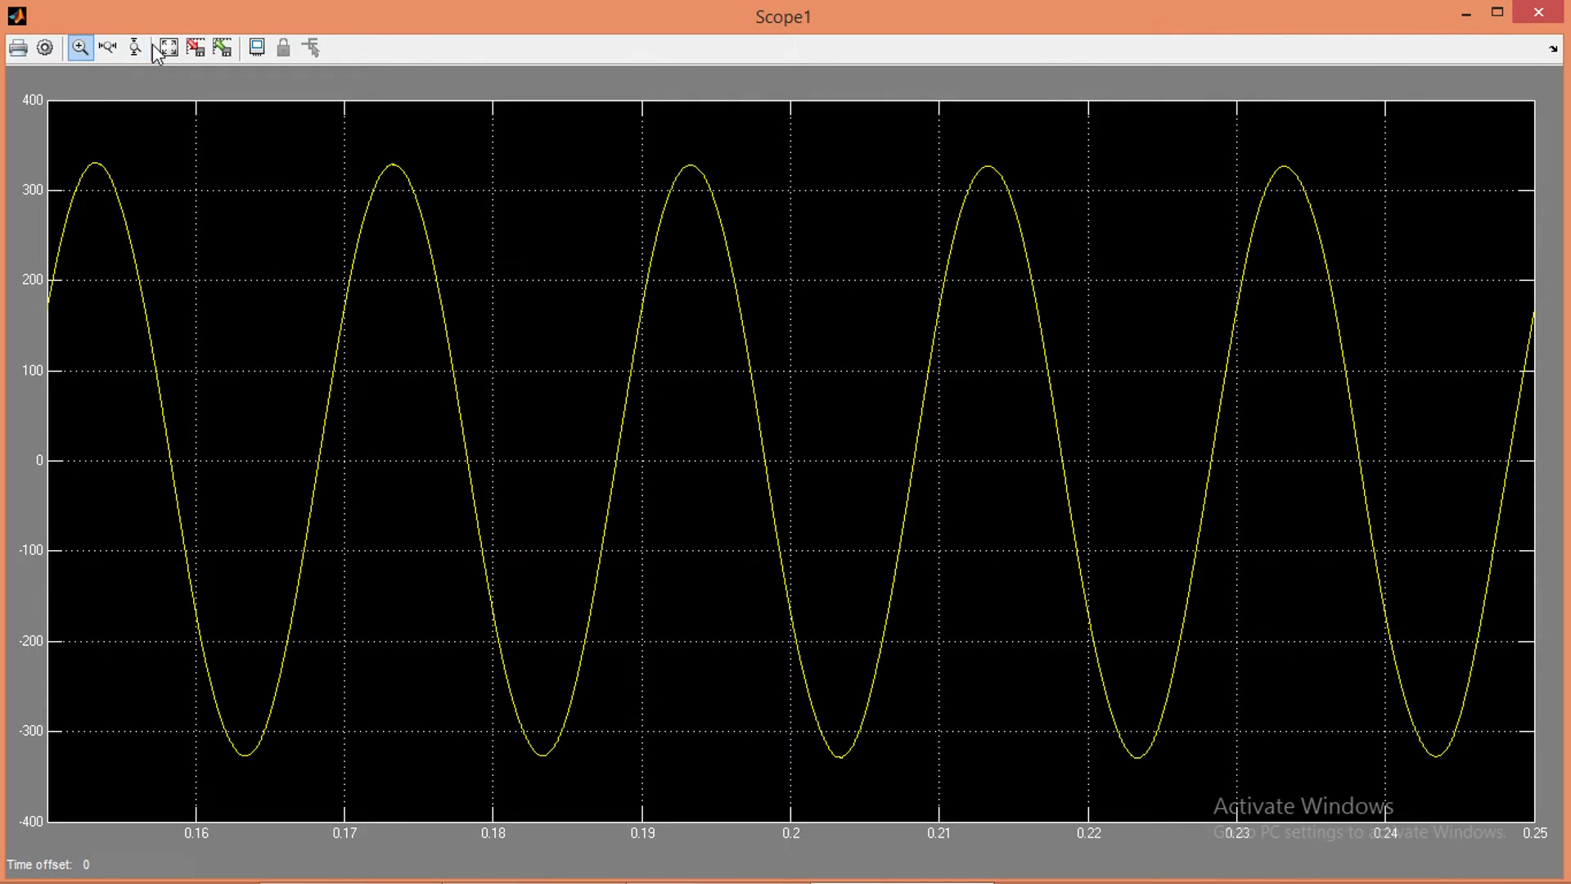
pyautogui.click(168, 47)
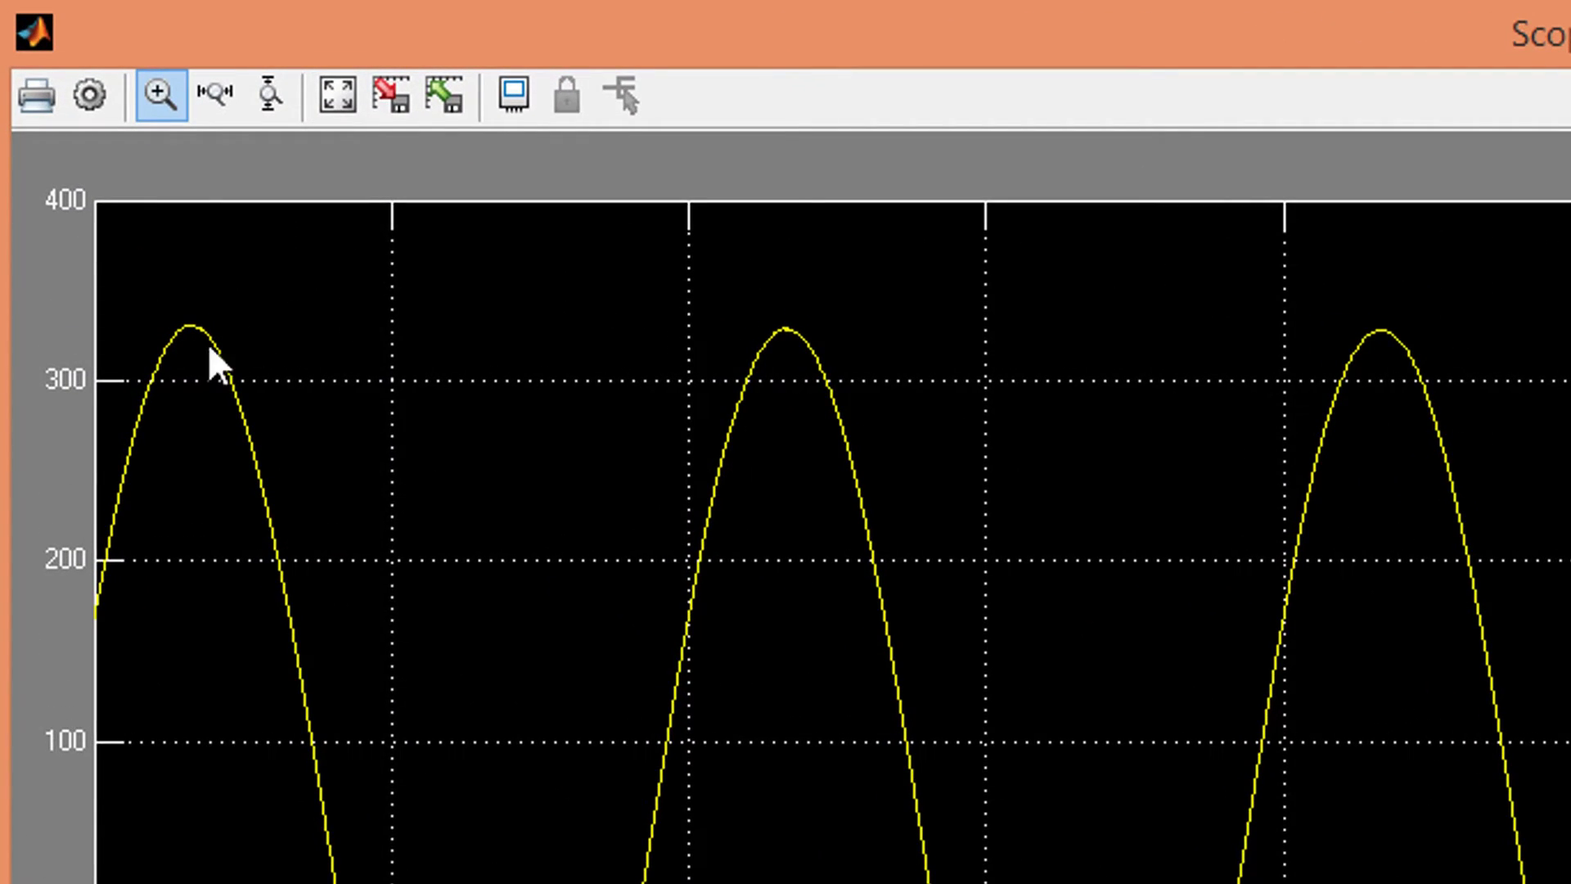
pyautogui.click(1540, 10)
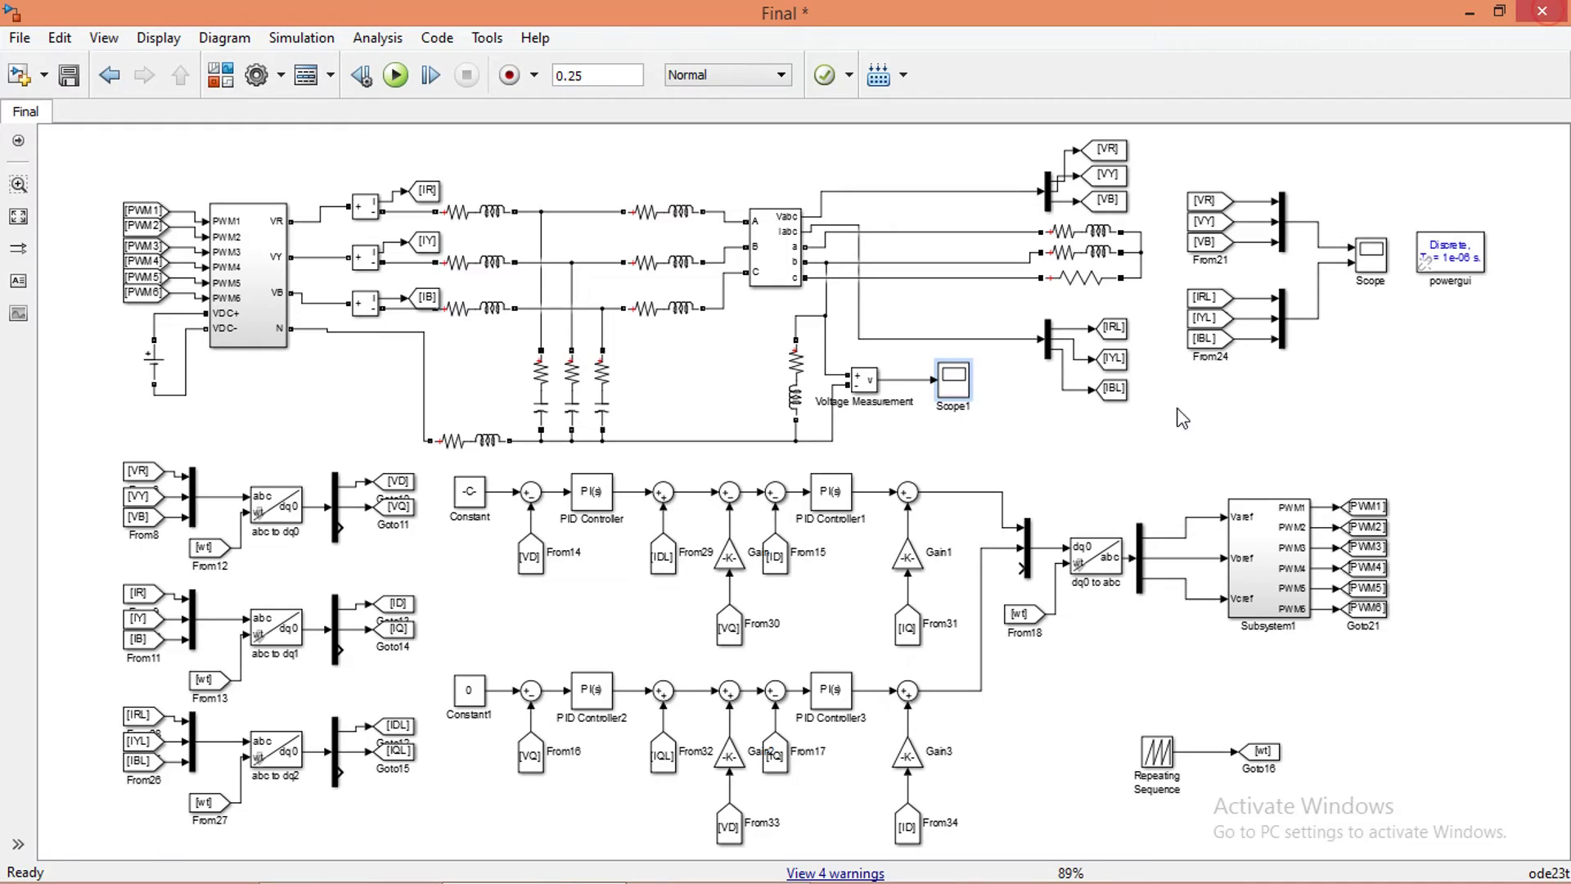
pyautogui.click(1129, 449)
# Move the Scope/powergui group right and the current Mux with [IRL], [IYL], [IBL] tags up-right
pyautogui.moveTo(1161, 158); pyautogui.dragTo(1507, 400)
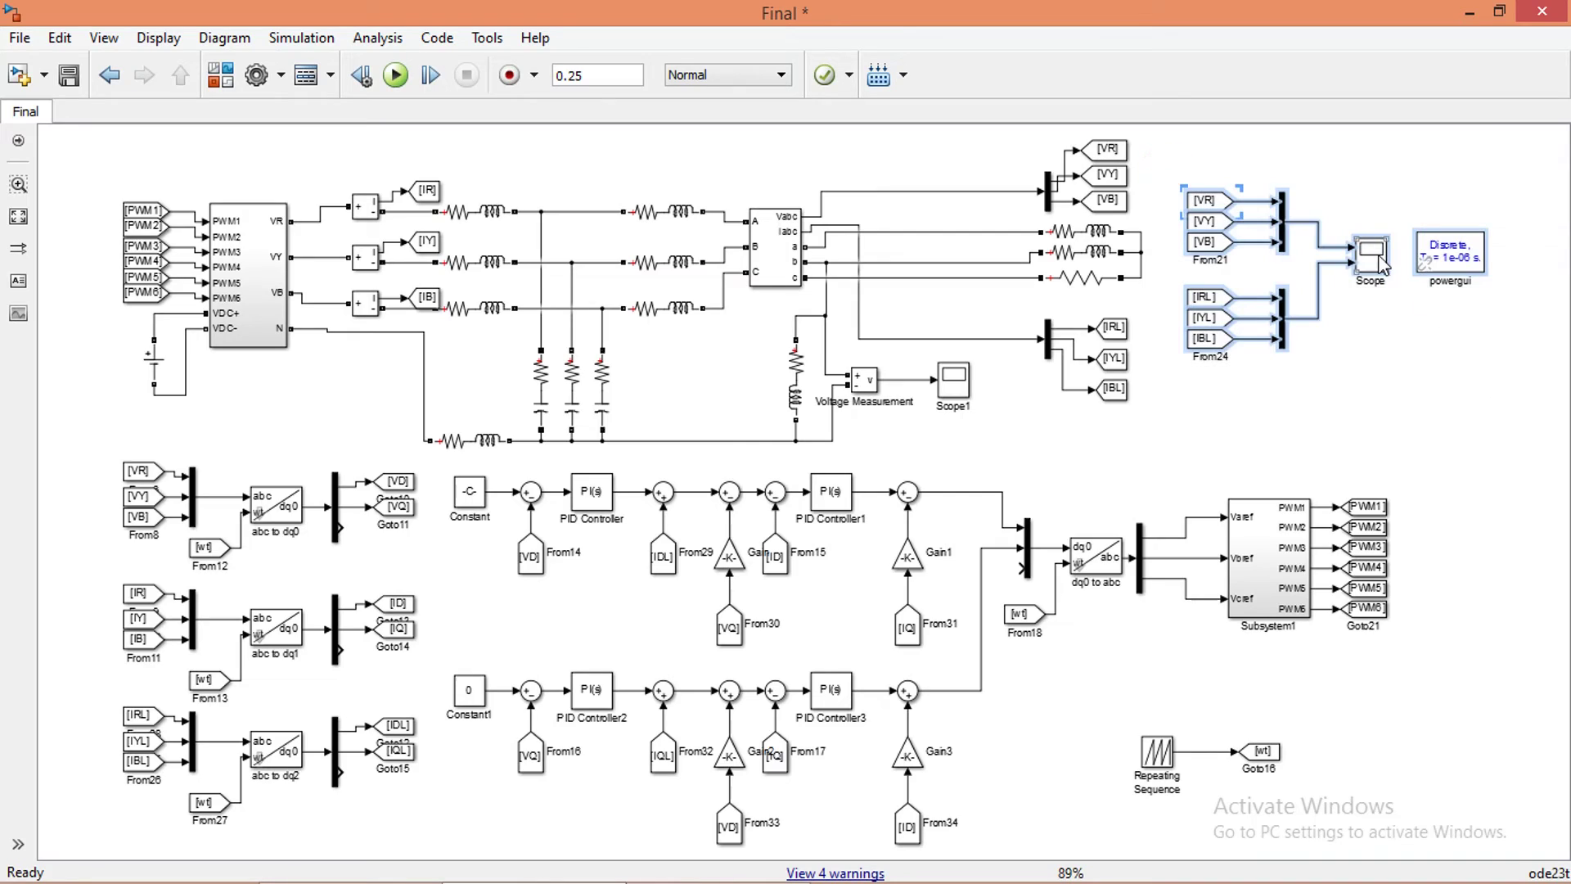
pyautogui.moveTo(1381, 264); pyautogui.dragTo(1437, 263)
pyautogui.click(1264, 410)
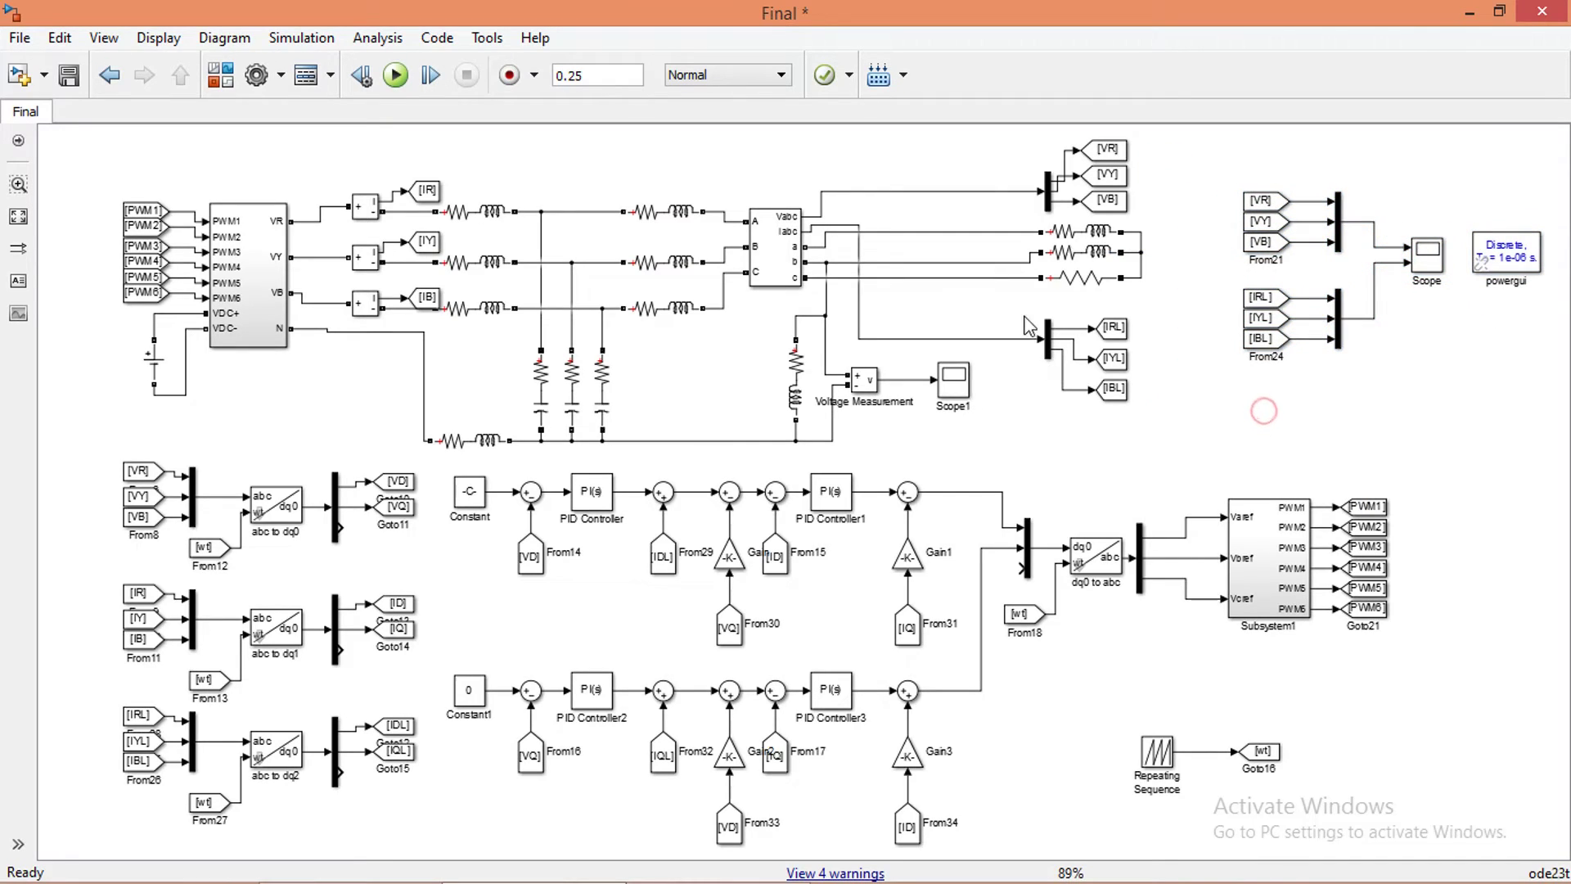
pyautogui.moveTo(1018, 306); pyautogui.dragTo(1145, 412)
pyautogui.click(1047, 332)
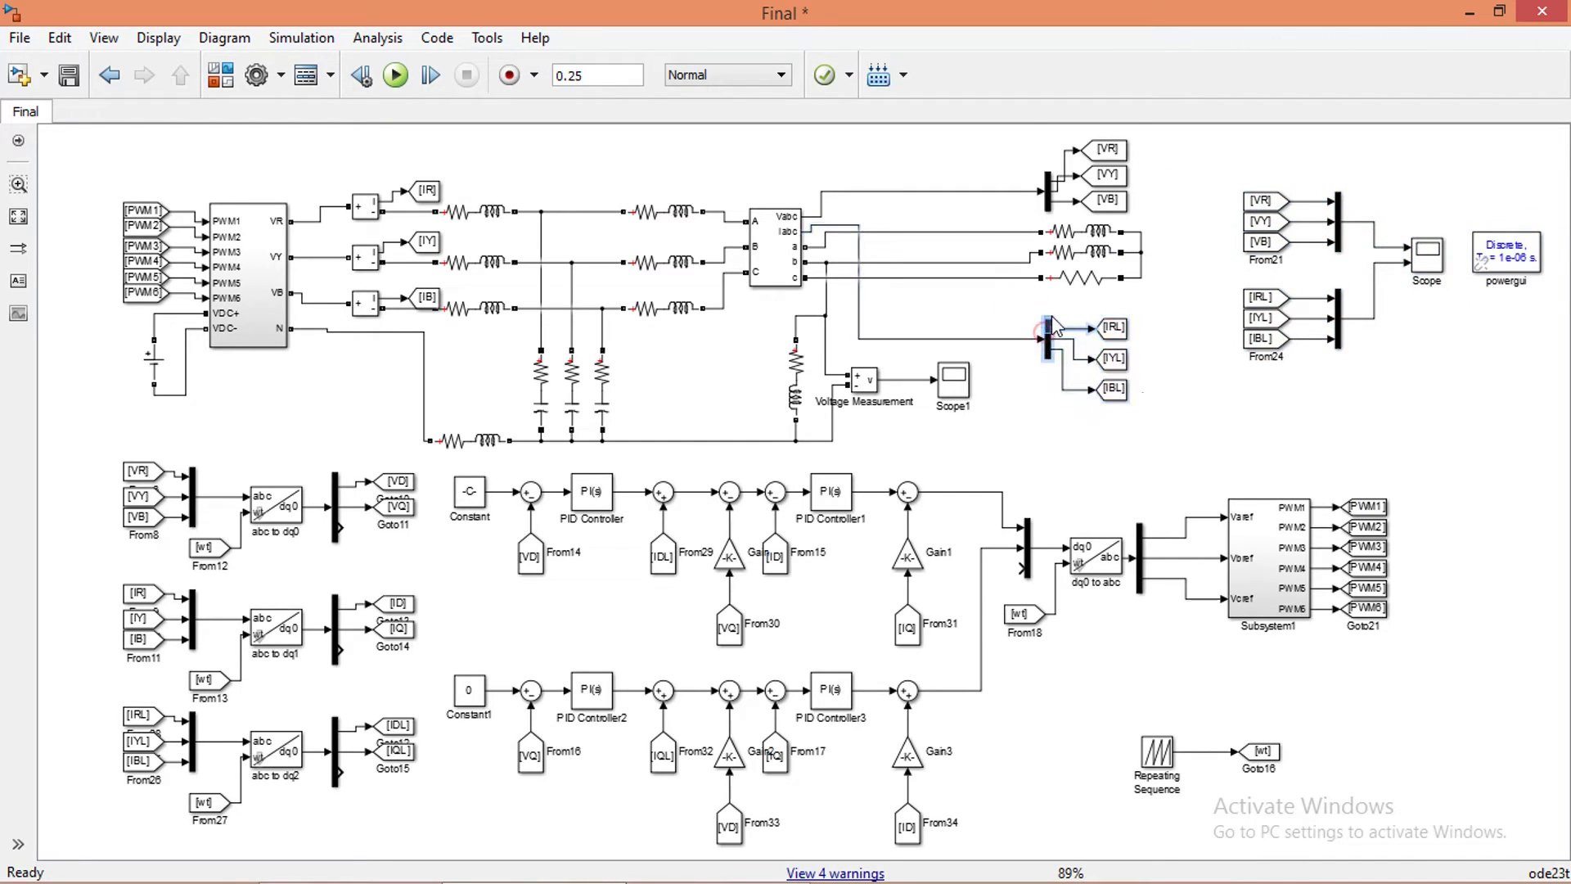
pyautogui.moveTo(1046, 327); pyautogui.dragTo(1185, 420)
pyautogui.moveTo(1118, 365); pyautogui.dragTo(1187, 330)
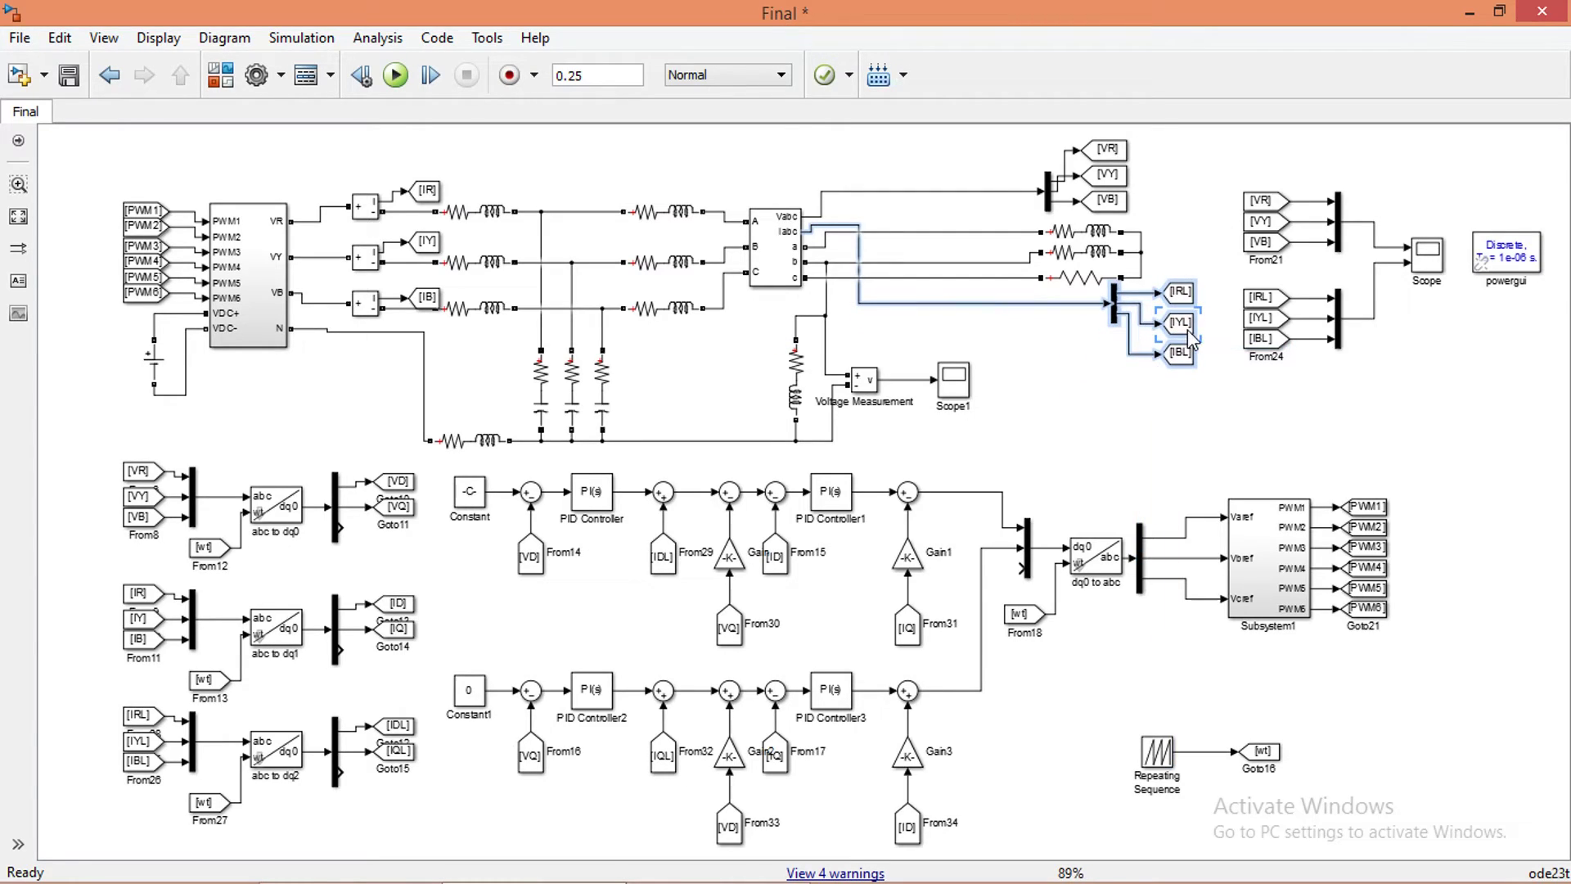
pyautogui.click(1078, 411)
# Shift Voltage Measurement and Scope1 right, then copy the series R-L load beside itself
pyautogui.moveTo(837, 347); pyautogui.dragTo(978, 440)
pyautogui.moveTo(878, 385); pyautogui.dragTo(1033, 424)
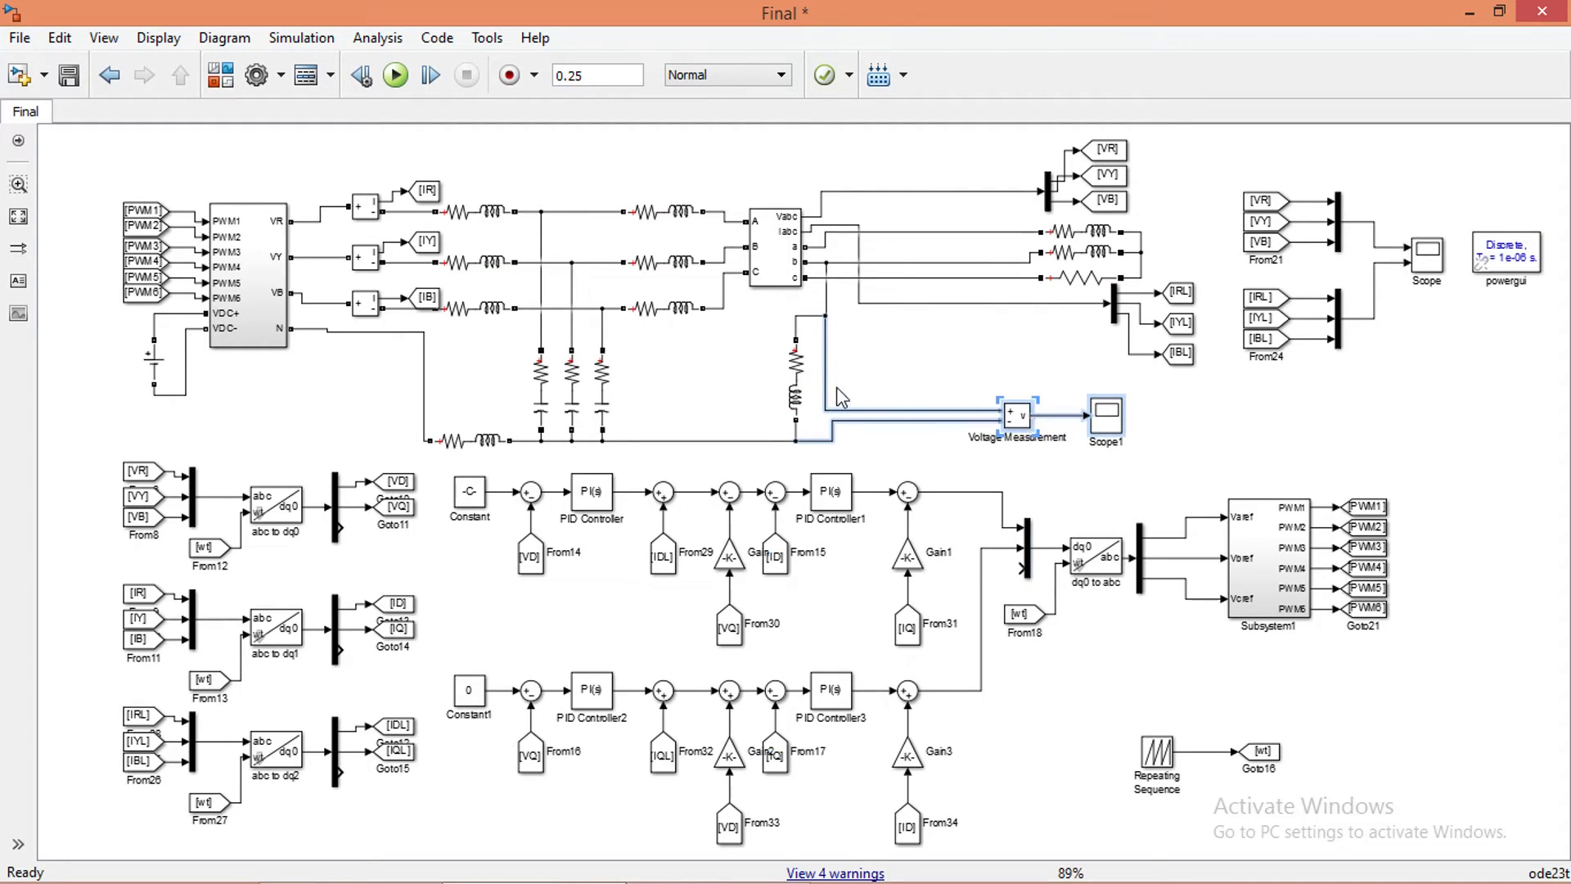
pyautogui.click(869, 416)
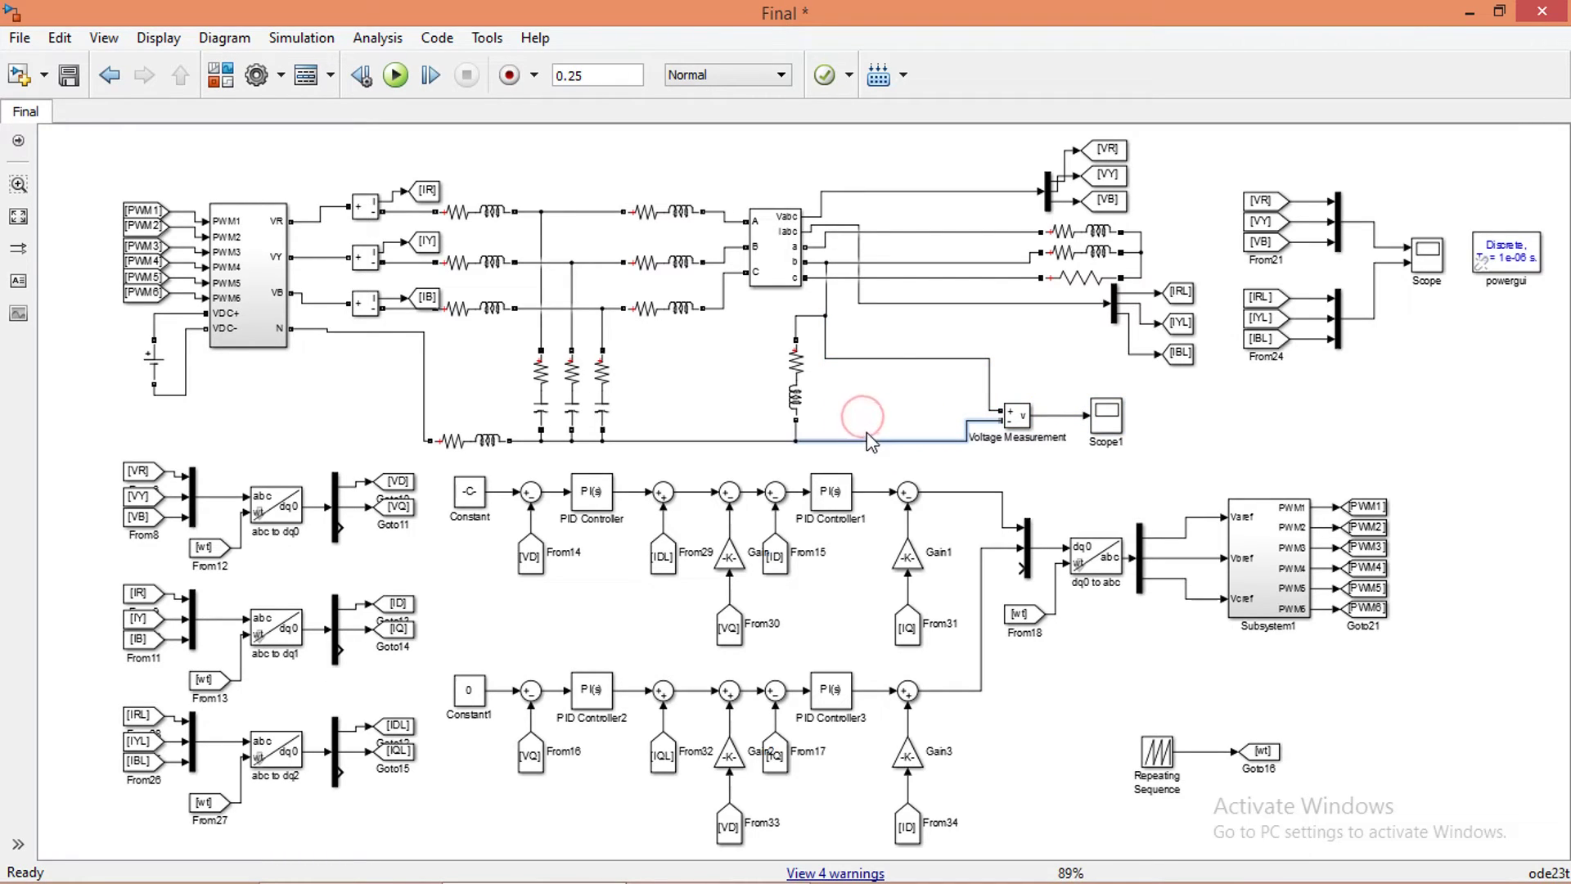
pyautogui.click(798, 398)
pyautogui.moveTo(802, 401); pyautogui.dragTo(895, 387)
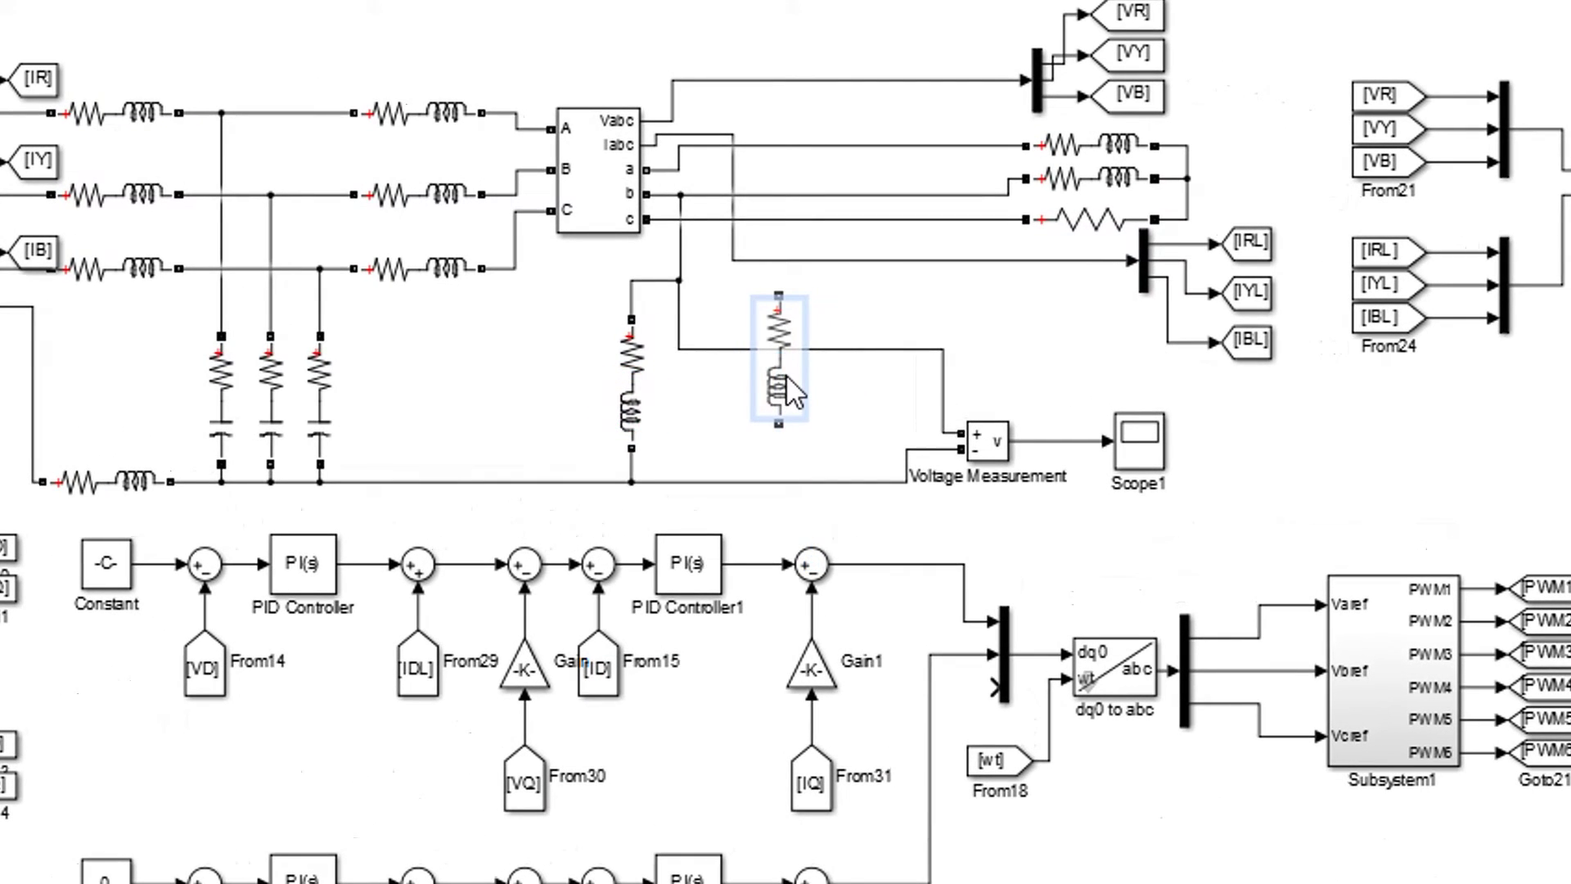
# Make the copied Series RLC Branch15 a pure R branch with 55 ohm resistance
pyautogui.doubleClick(787, 360)
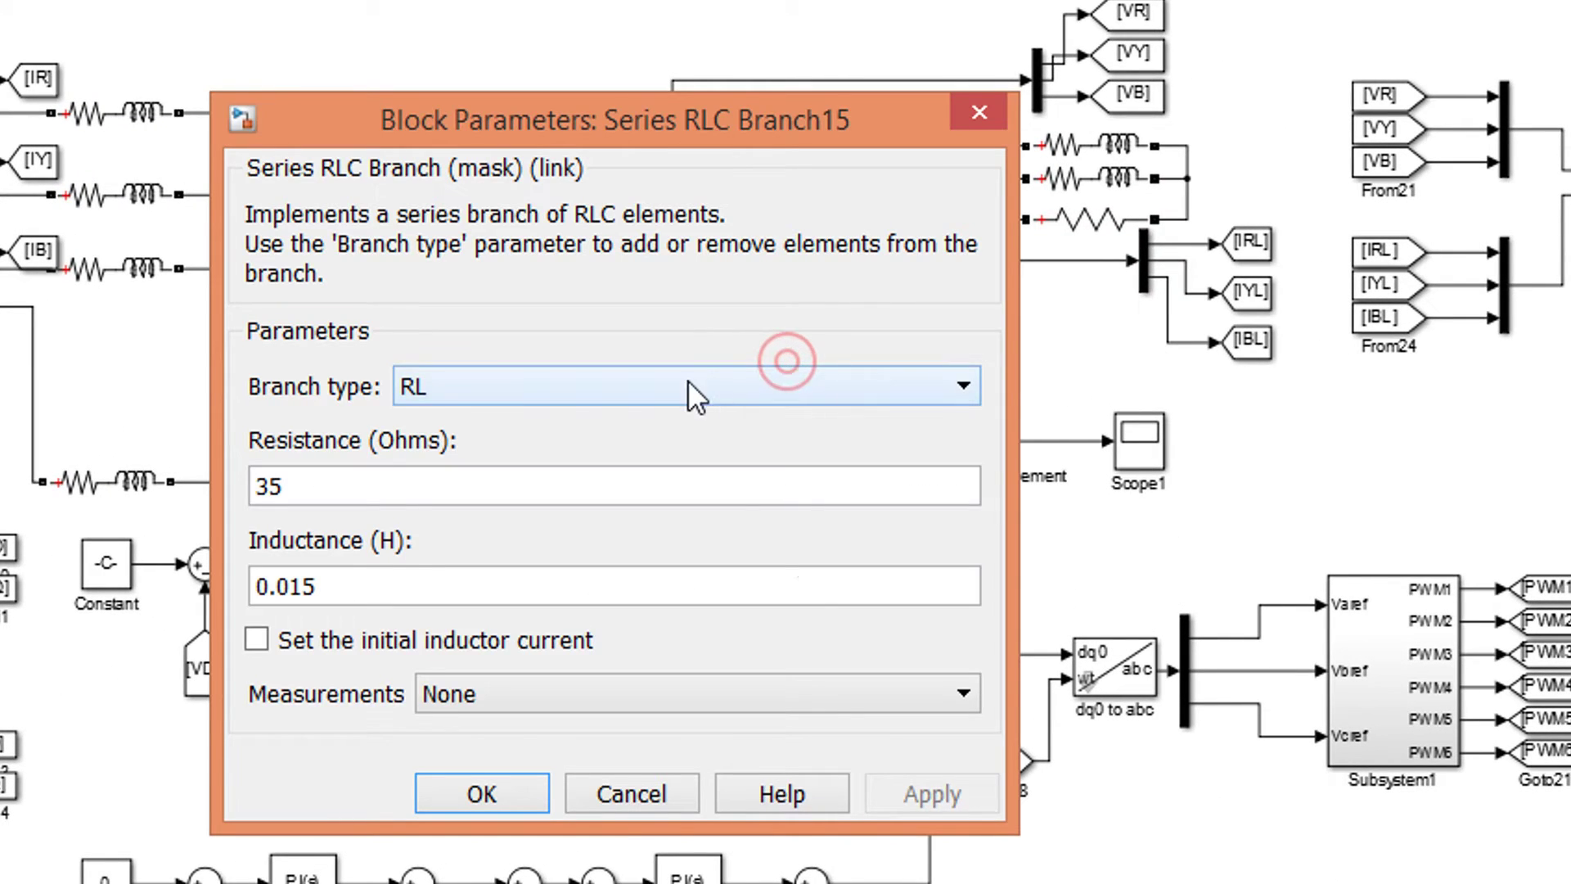
pyautogui.click(687, 382)
pyautogui.click(430, 451)
pyautogui.doubleClick(376, 495)
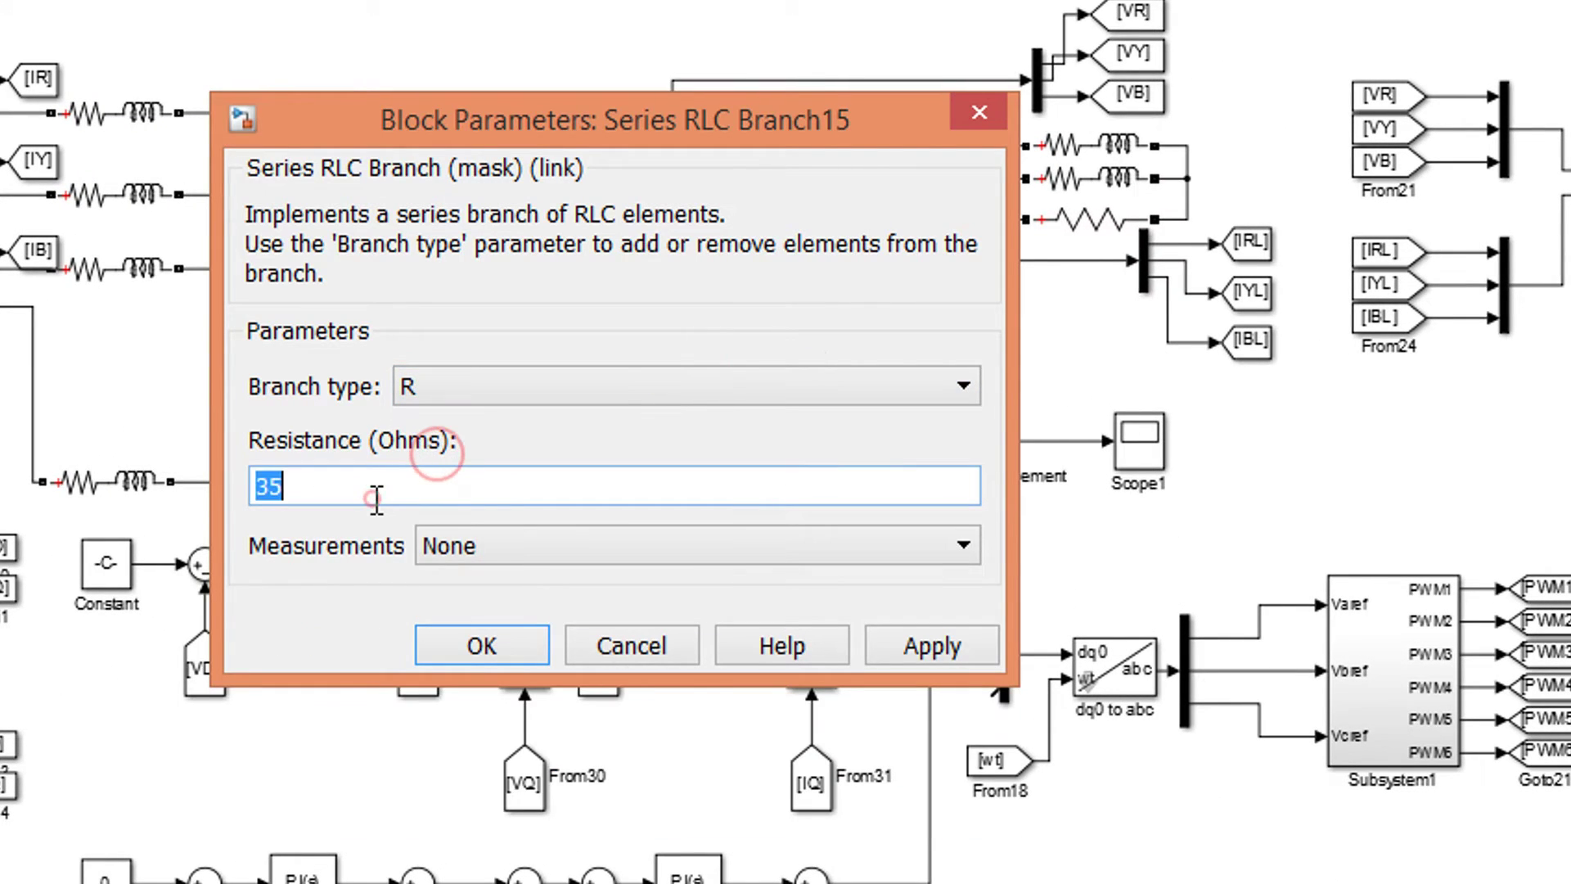
pyautogui.write('55')
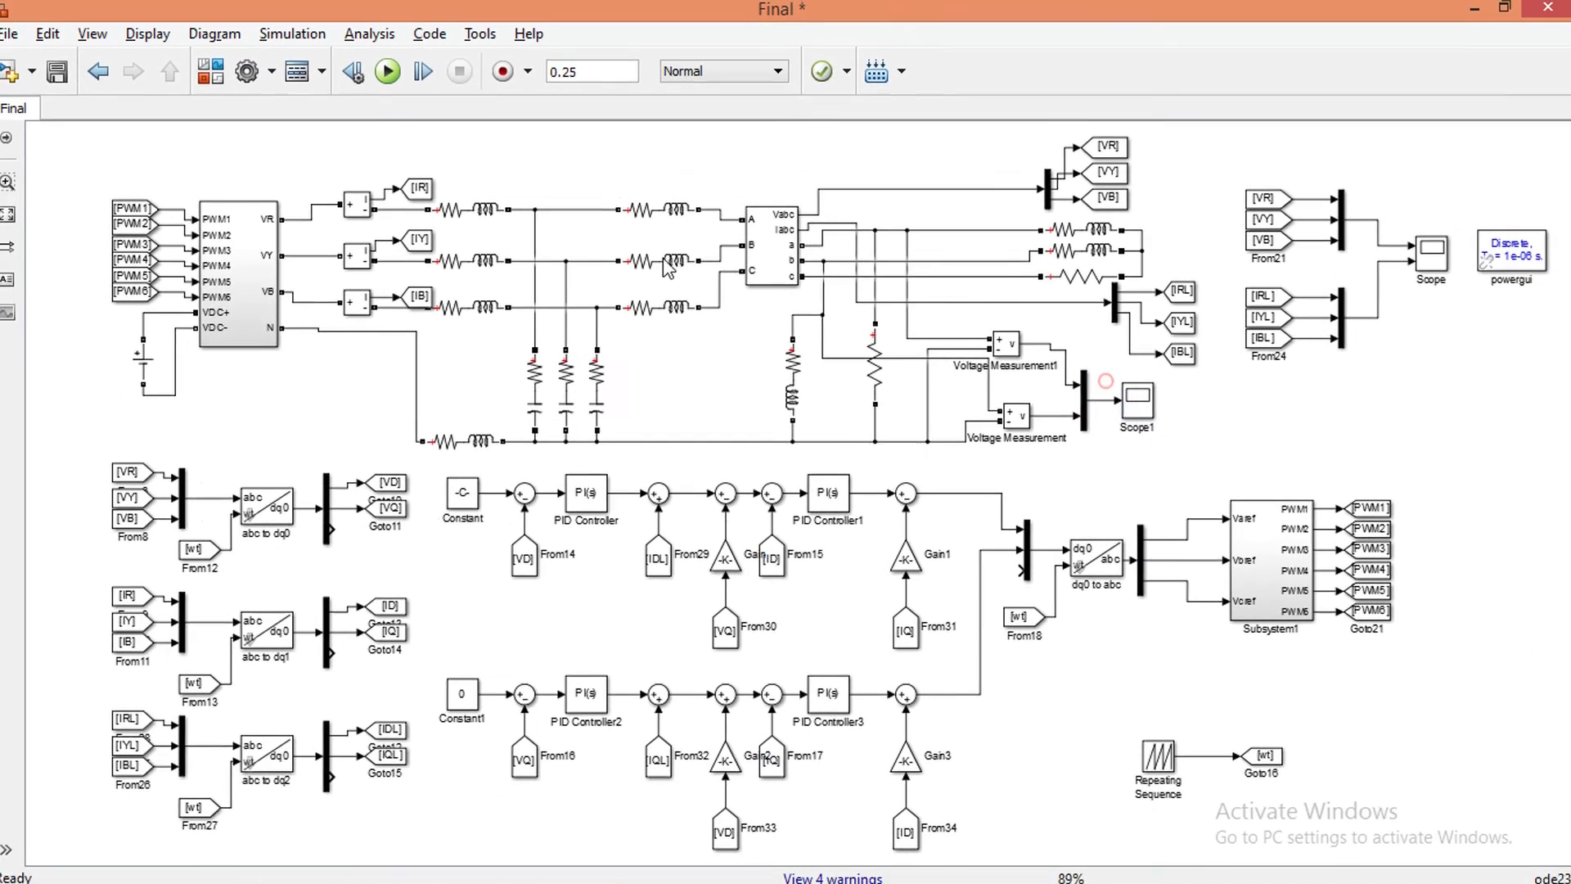
# Run the simulation and autoscale Scope to view the balanced three-phase voltages and currents
pyautogui.click(388, 71)
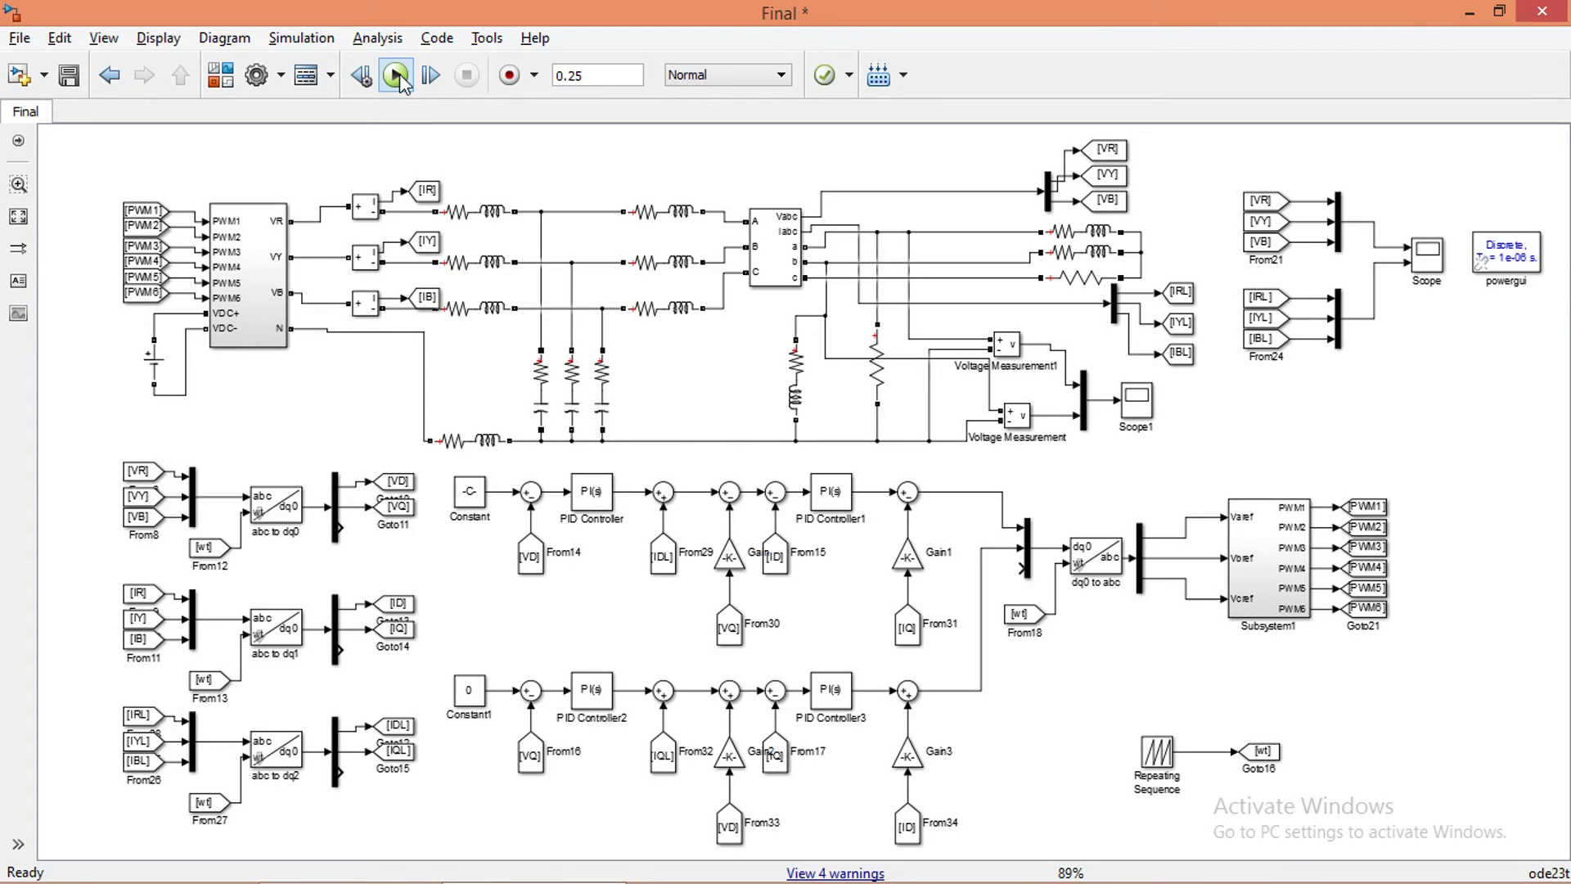
pyautogui.click(1178, 354)
pyautogui.doubleClick(1423, 256)
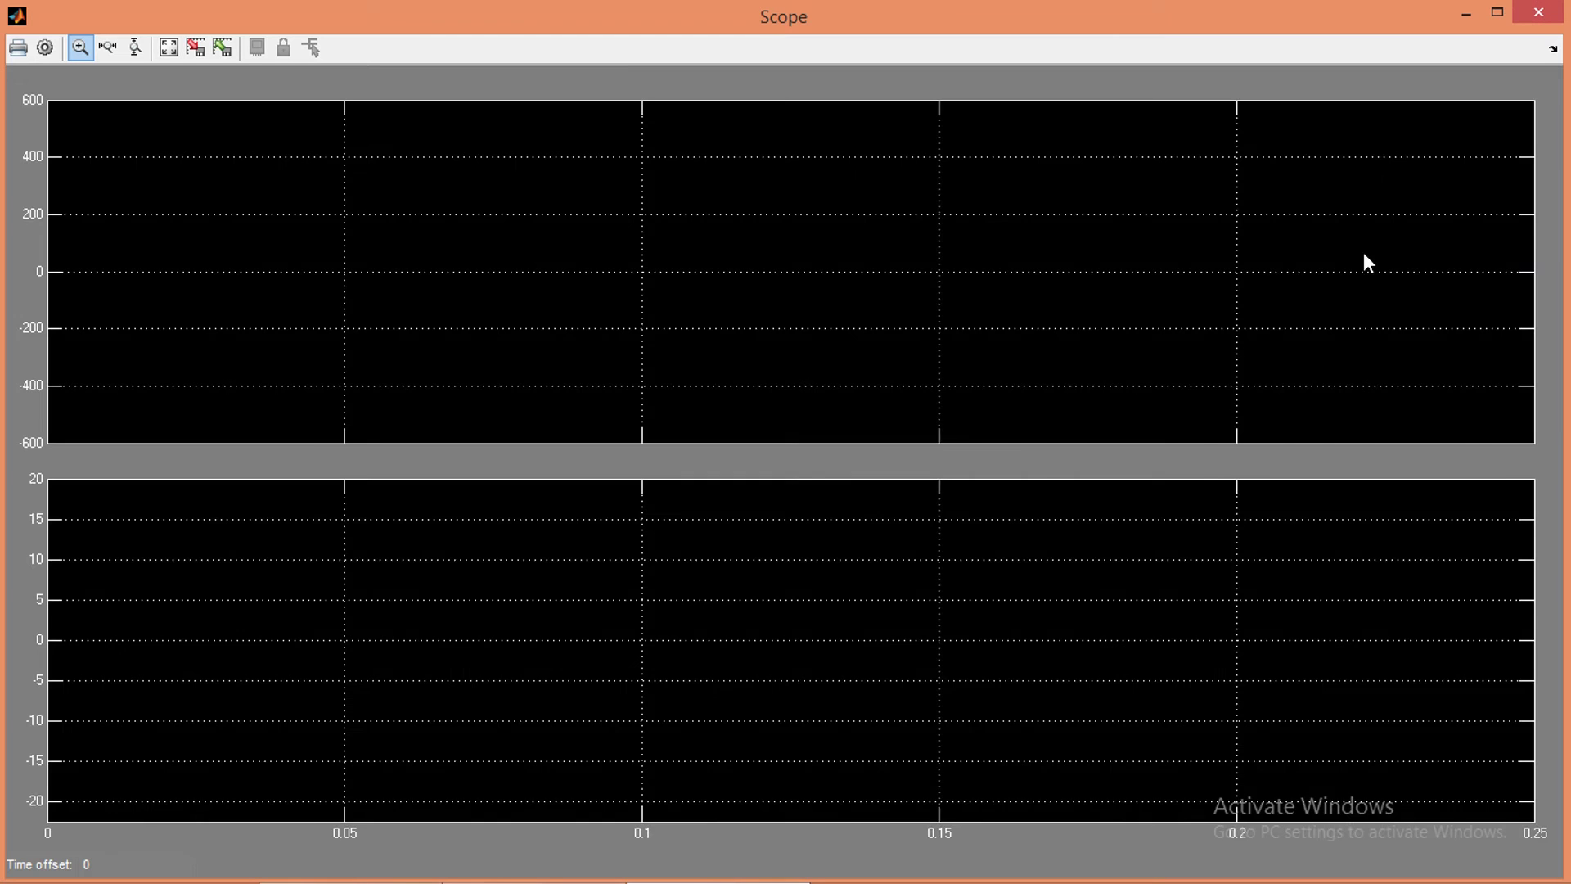
pyautogui.click(168, 48)
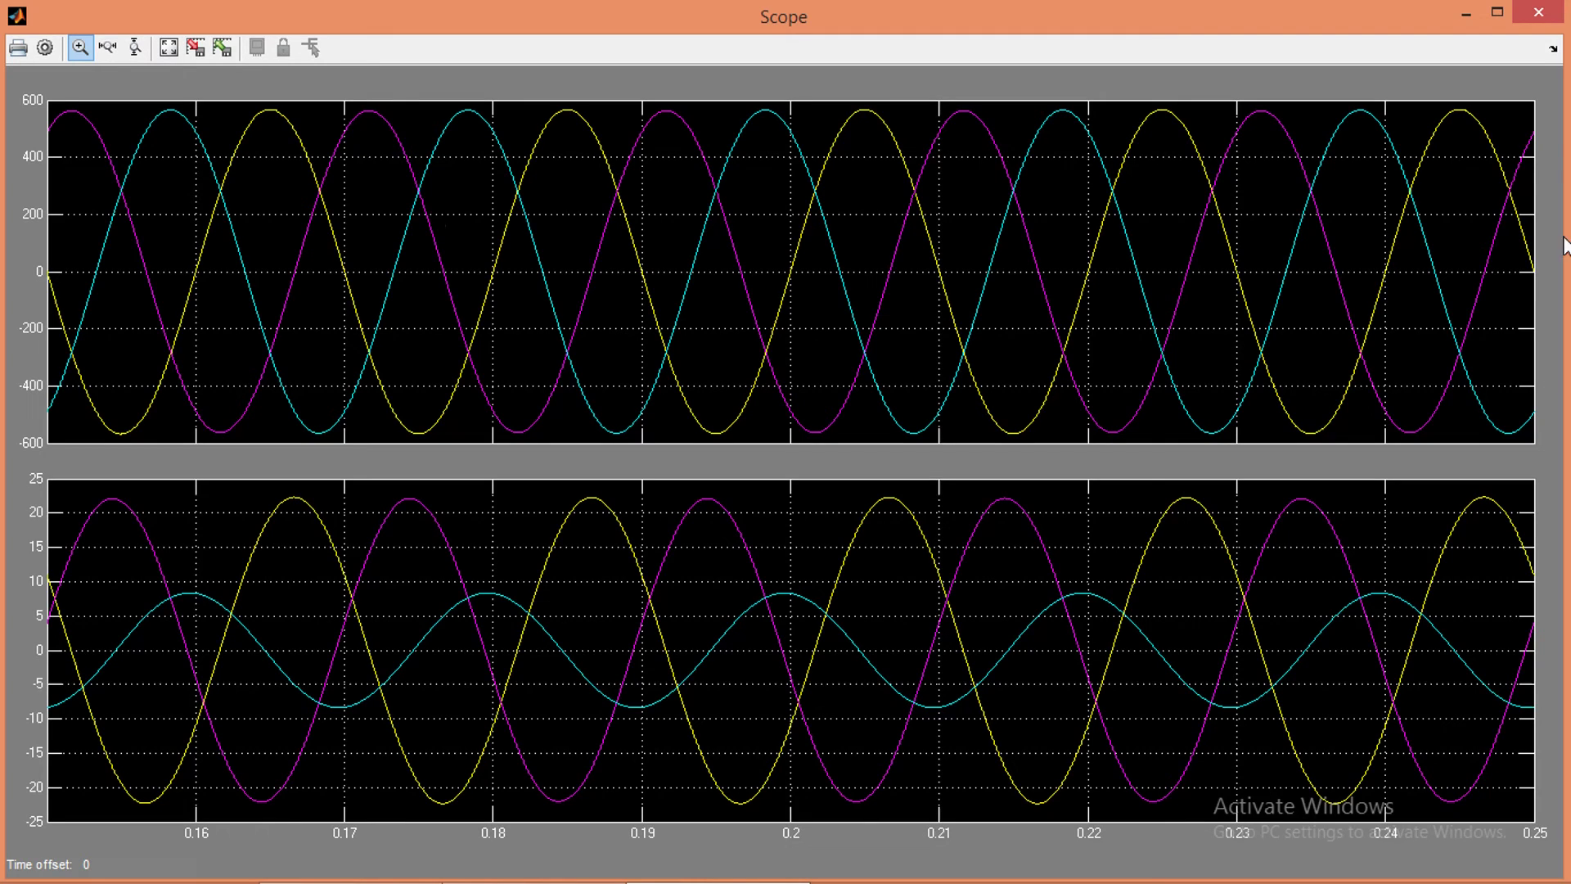
pyautogui.click(1538, 13)
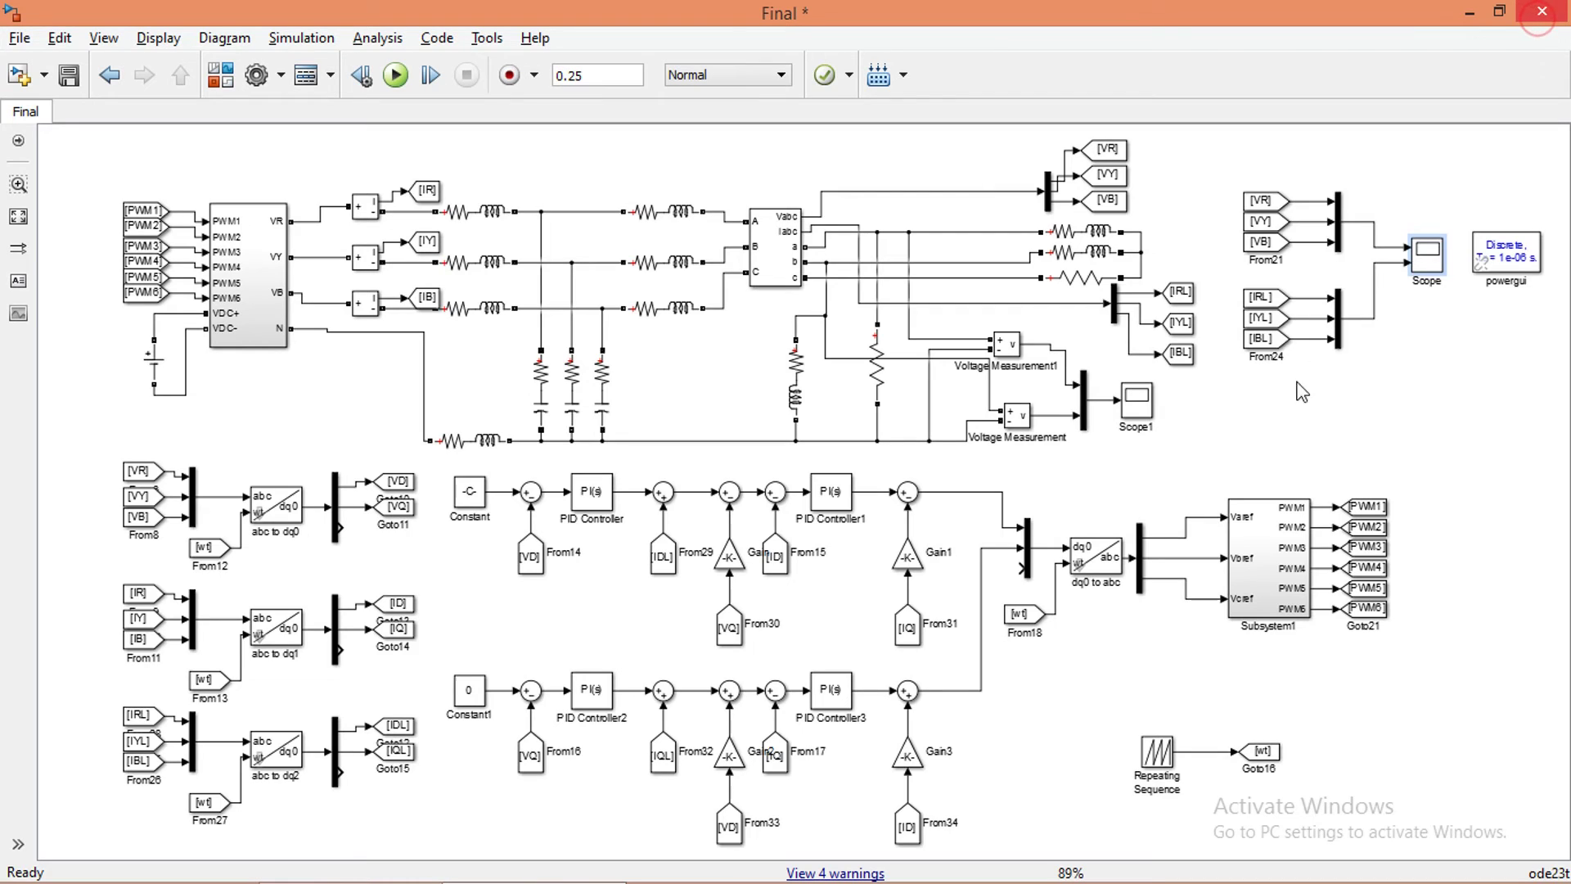
# Autoscale Scope1 to check both load voltages as roughly ±325 V sines
pyautogui.click(1246, 423)
pyautogui.doubleClick(1136, 400)
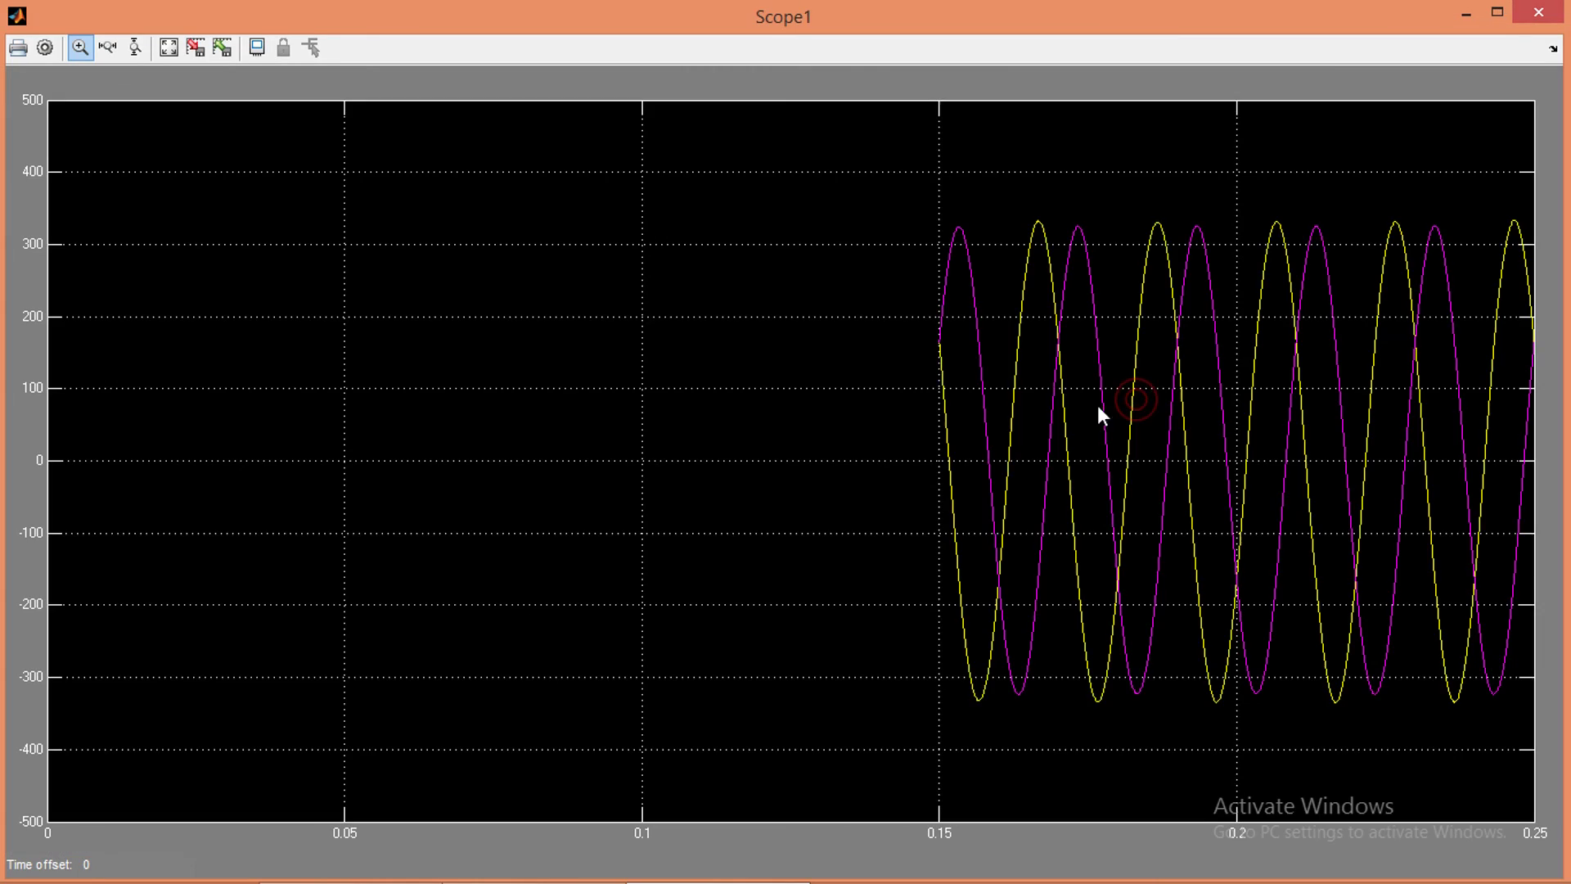
pyautogui.click(169, 49)
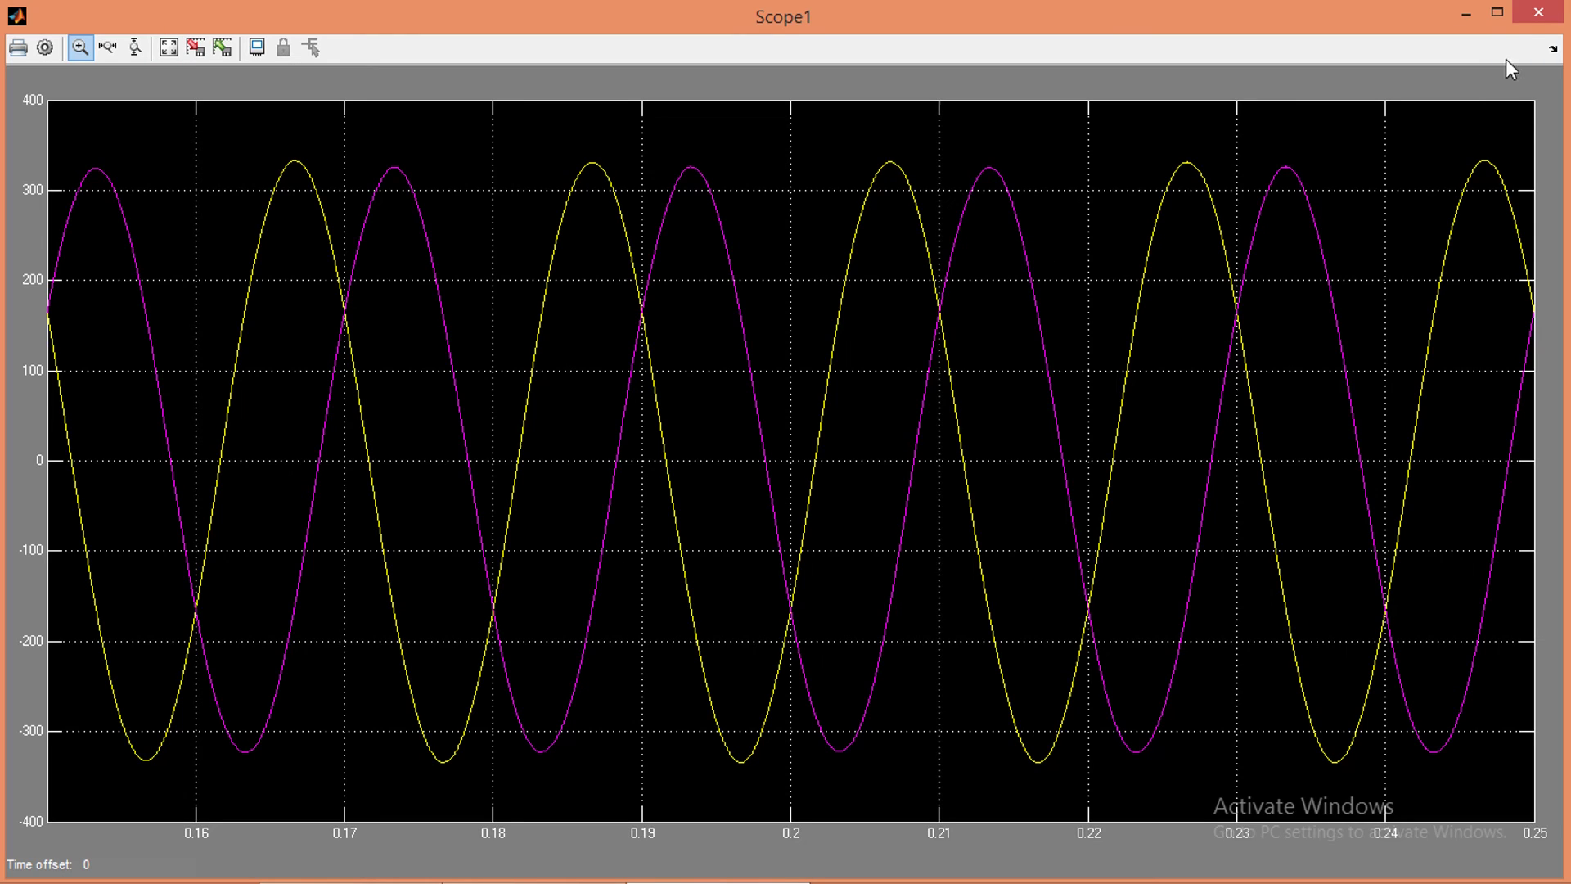
pyautogui.click(1534, 15)
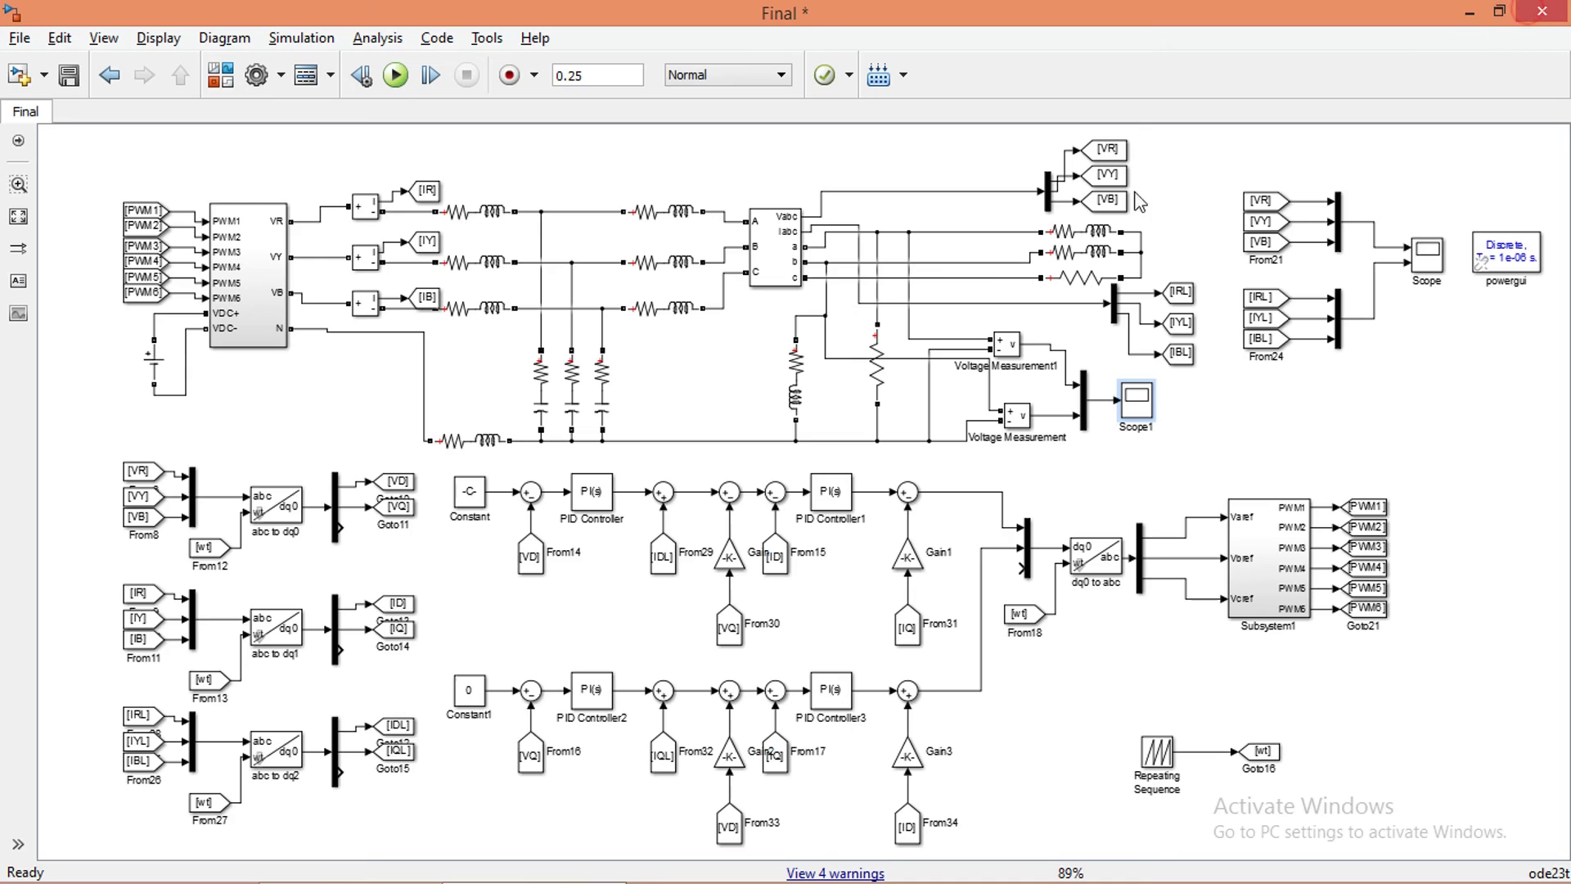